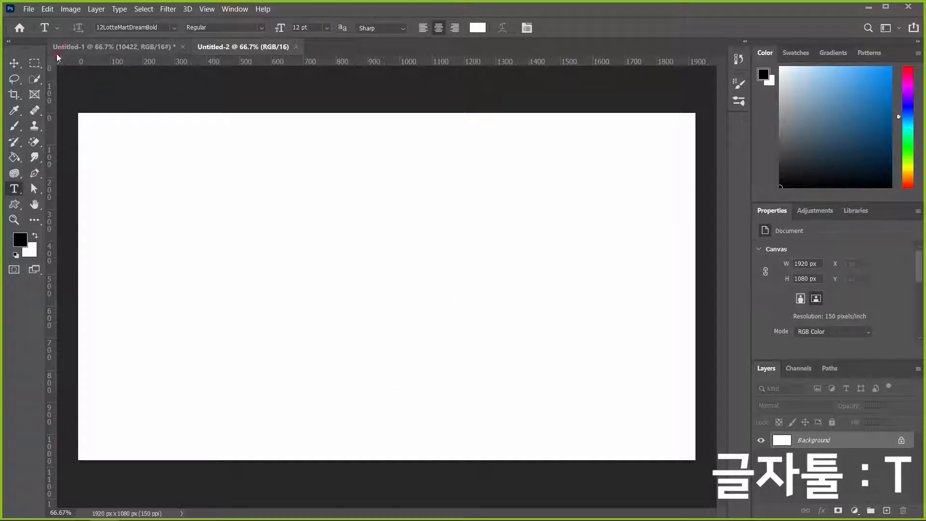
Add a horizontal text layer reading "안녕하세요" in the upper middle of the blank canvas.
click(347, 231)
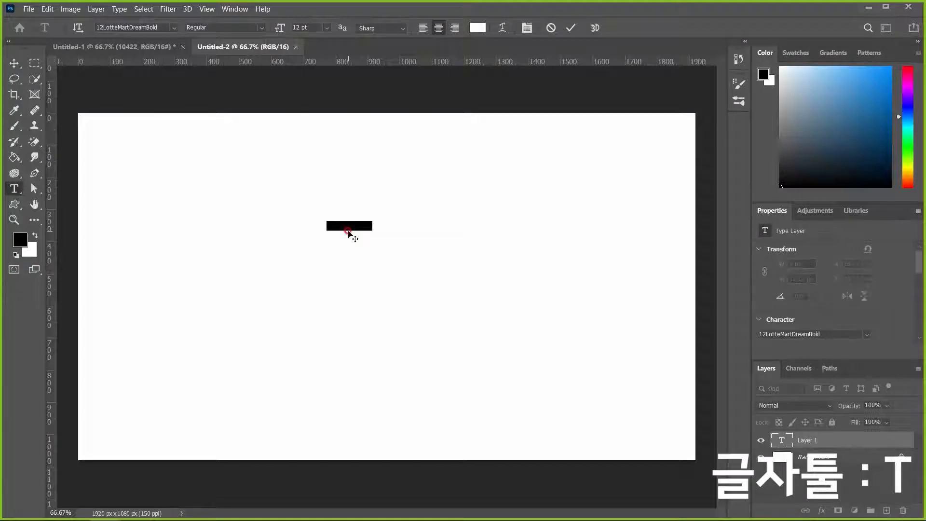
key(BackSpace)
text(안녕하세요)
key(BackSpace)
key(BackSpace)
key(BackSpace)
key(BackSpace)
key(BackSpace)
key(BackSpace)
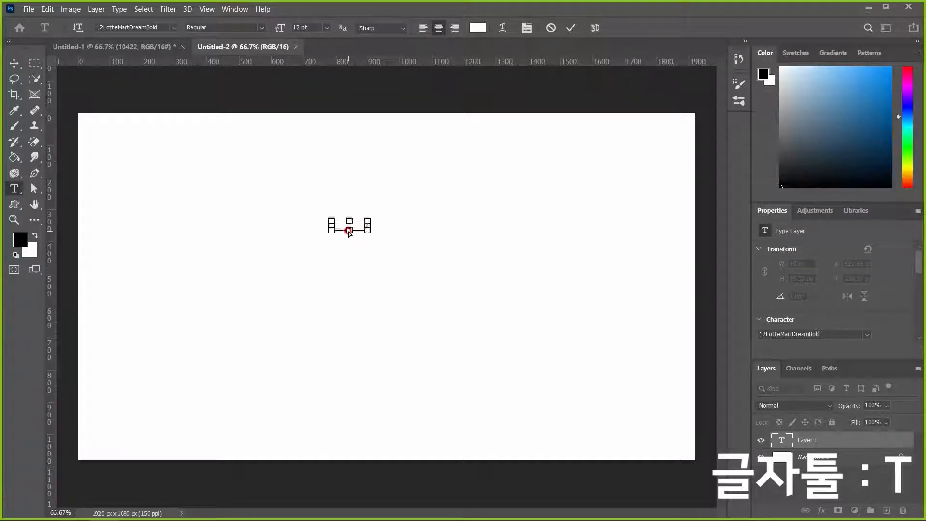
key(ctrl+Return)
Set the colour of the "안녕하세요" text to black (000000).
click(478, 28)
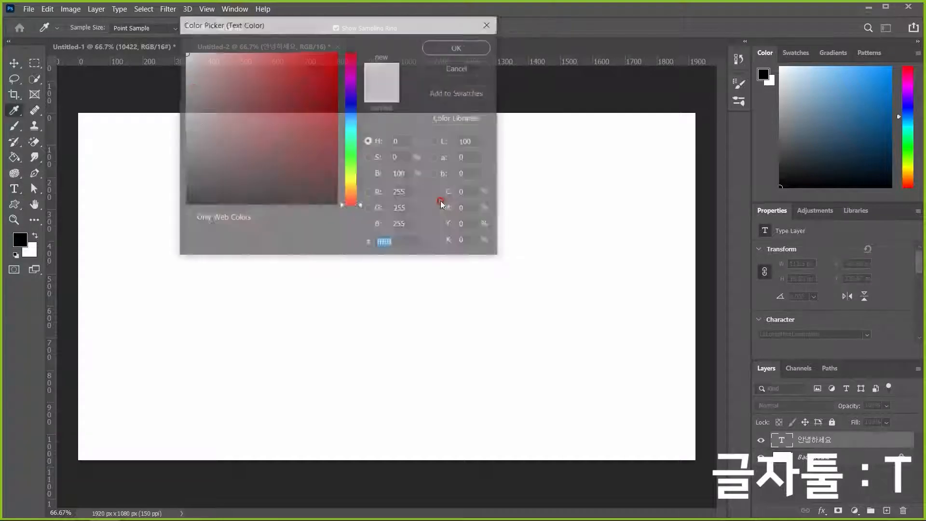
click(200, 182)
click(457, 47)
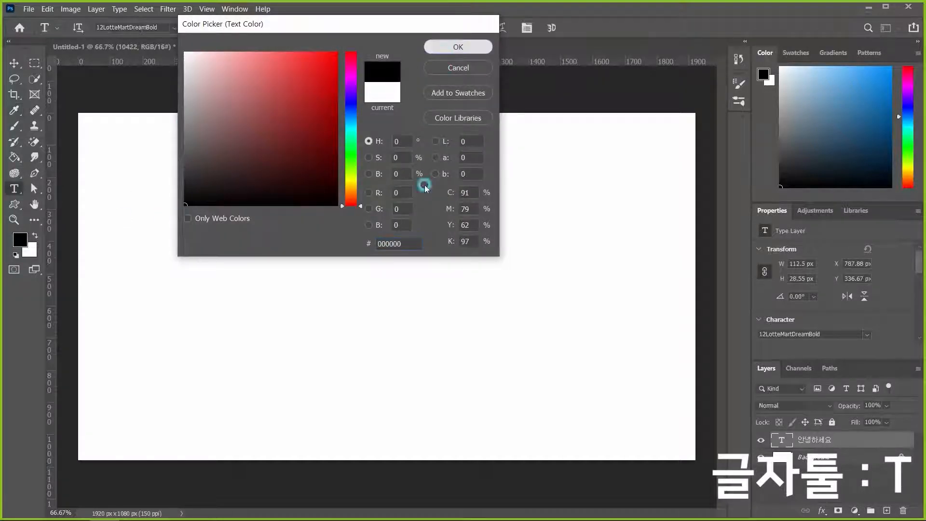
Enlarge the "안녕하세요" text with Free Transform to about 77 pt.
key(ctrl+t)
drag(368, 231, 461, 282)
key(Return)
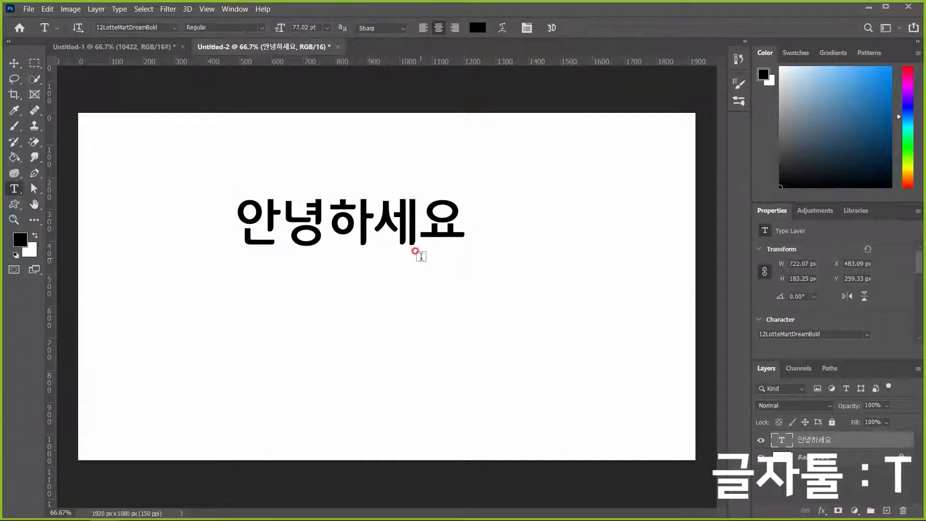
Shrink the text with Free Transform to about 38 pt and move it close to the canvas centre.
key(ctrl+t)
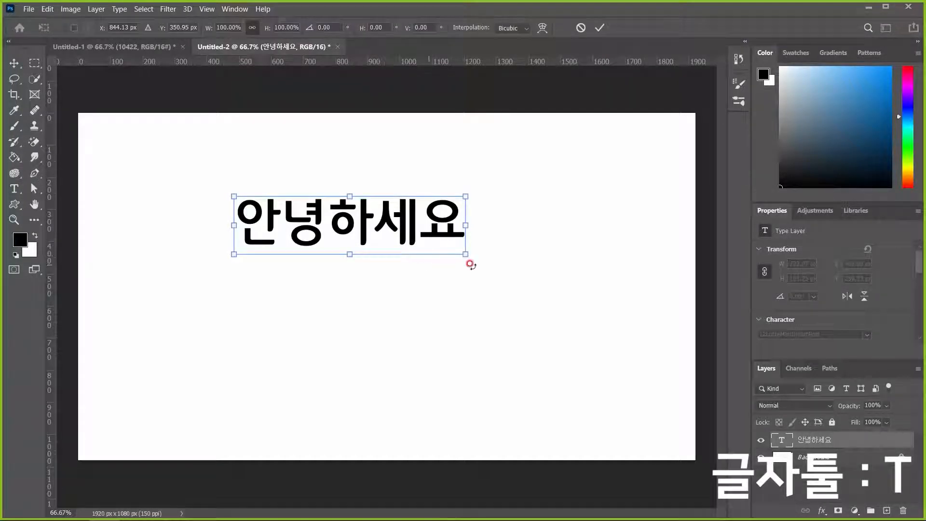
drag(464, 253, 342, 232)
key(Return)
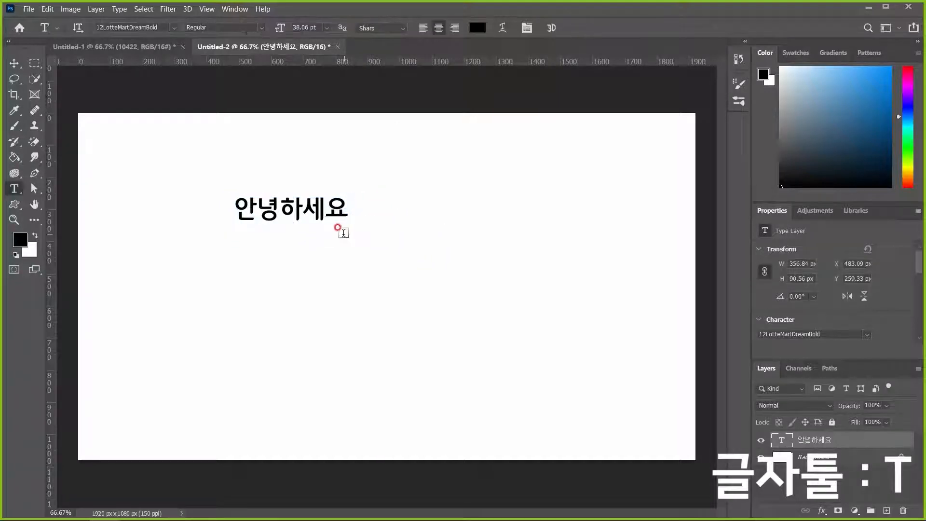
click(16, 63)
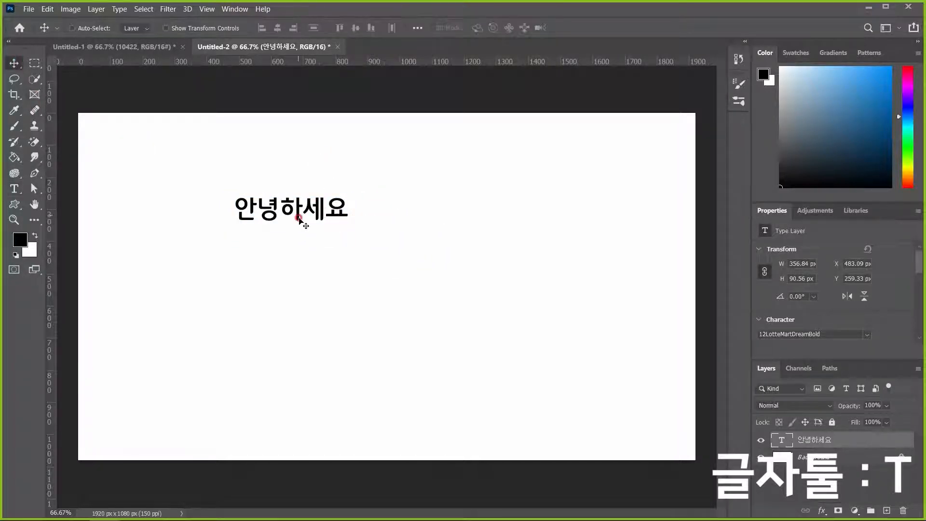
drag(296, 220, 416, 285)
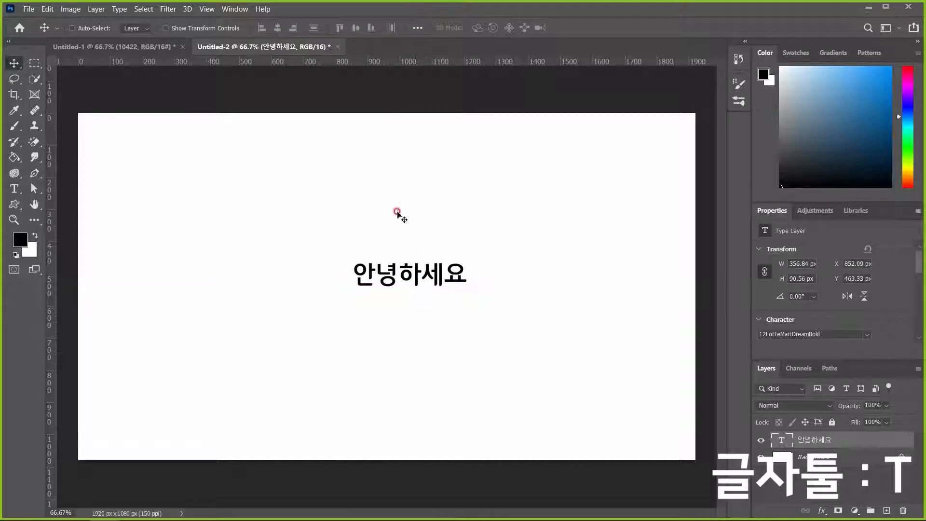
View the Character settings for the text layer and collapse them again.
click(14, 189)
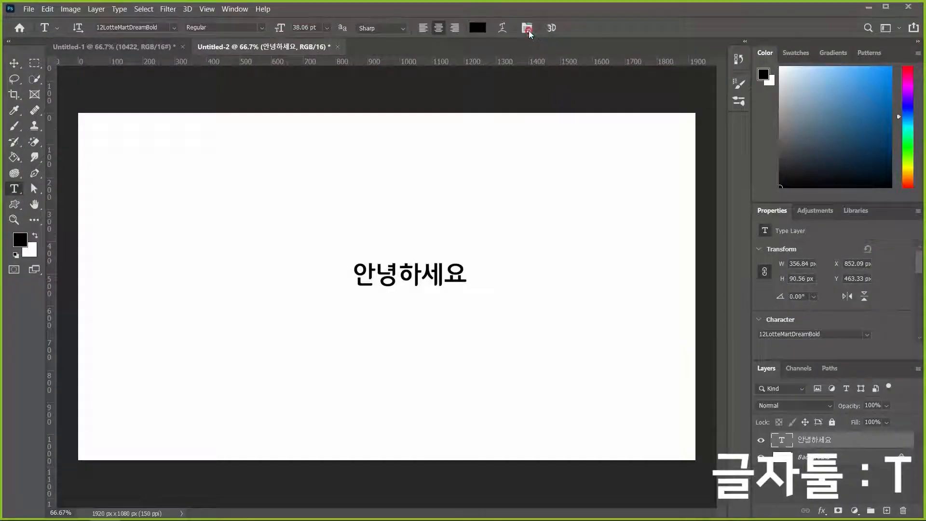
click(763, 60)
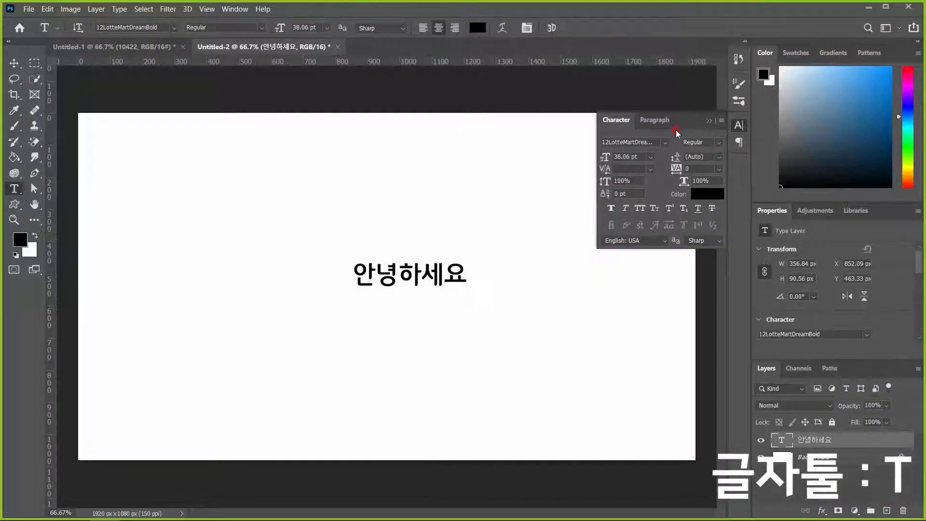
click(709, 121)
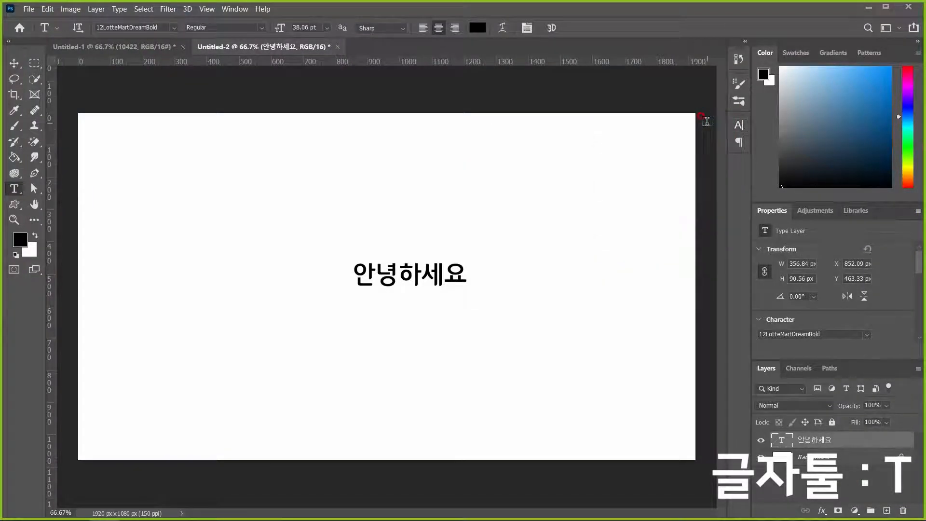
Move the text up to about X 842 px, Y 322 px and scale it to 137% with Free Transform.
click(14, 63)
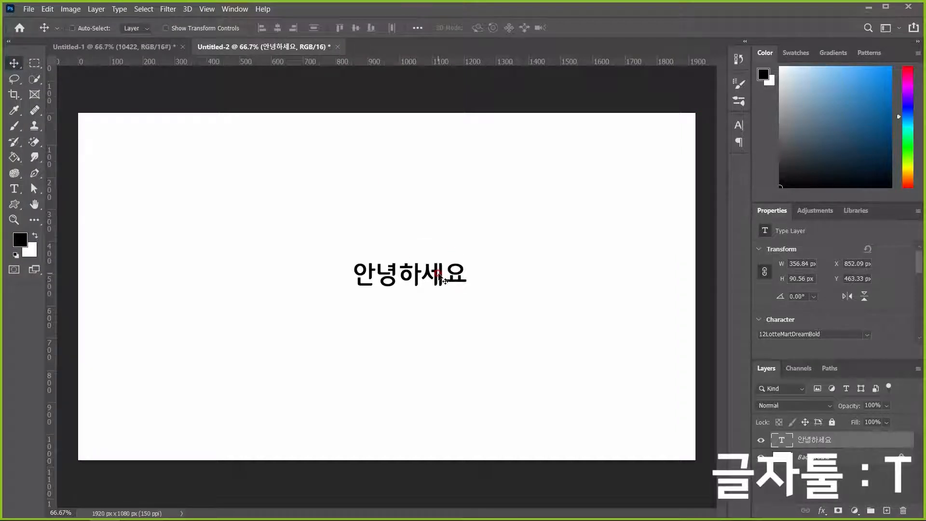
drag(442, 278, 482, 193)
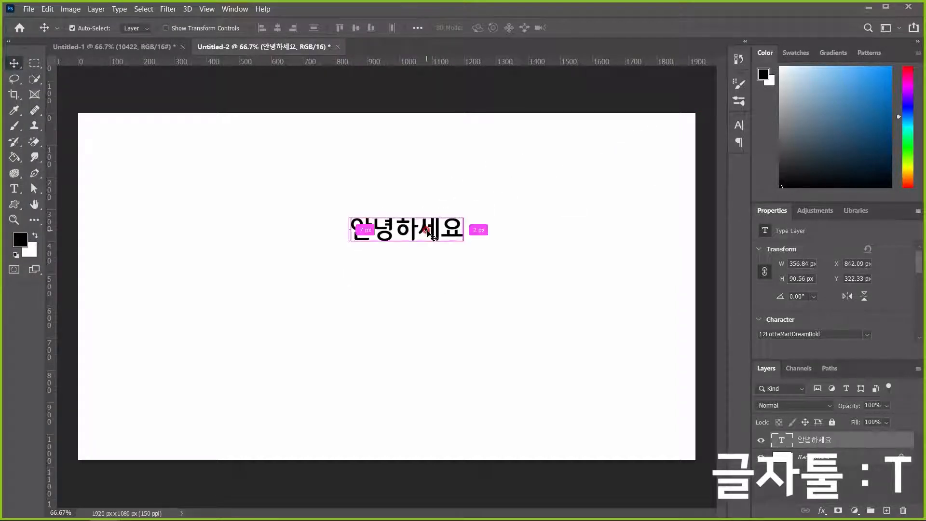
key(ctrl+t)
drag(455, 245, 511, 262)
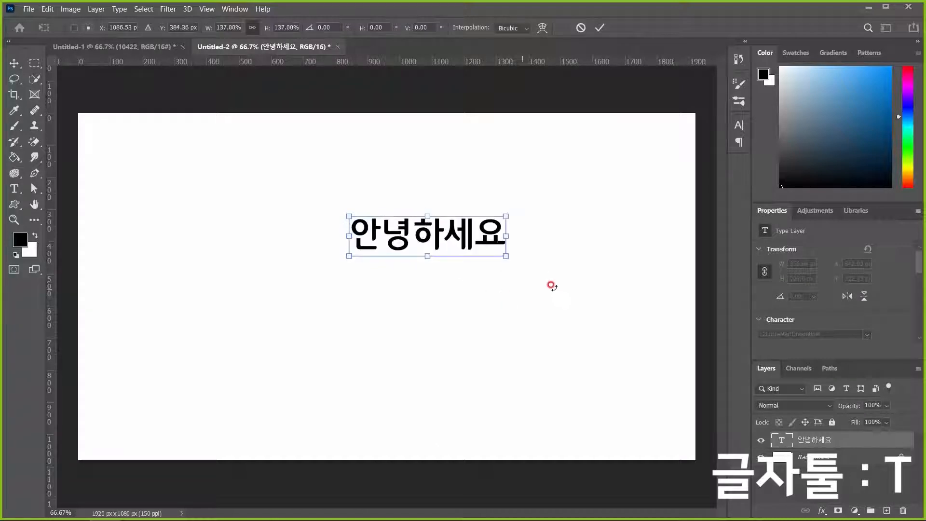
key(Return)
Show the Character settings and move the text to about X 758 px, Y 278 px.
click(739, 125)
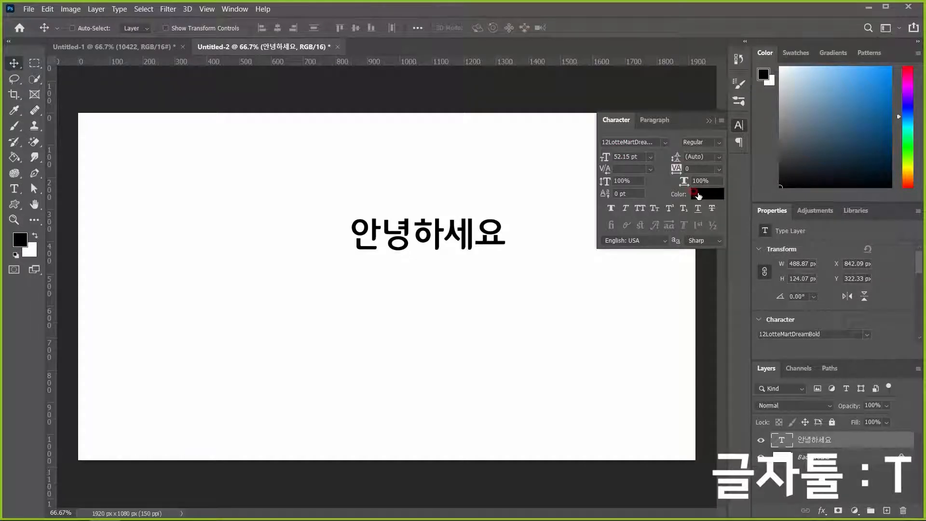
click(702, 194)
key(Escape)
drag(486, 239, 455, 218)
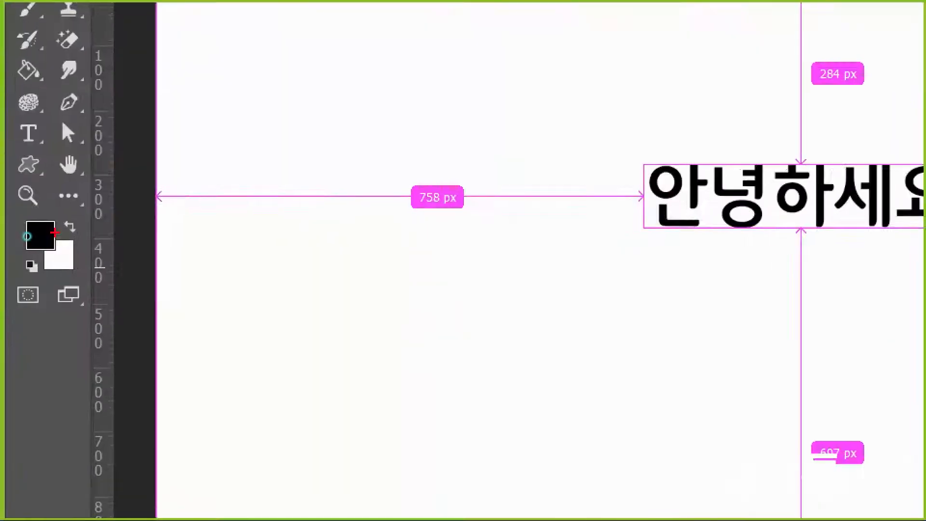
mouse_move(18, 205)
mouse_down()
mouse_move(35, 245)
mouse_move(65, 260)
mouse_up()
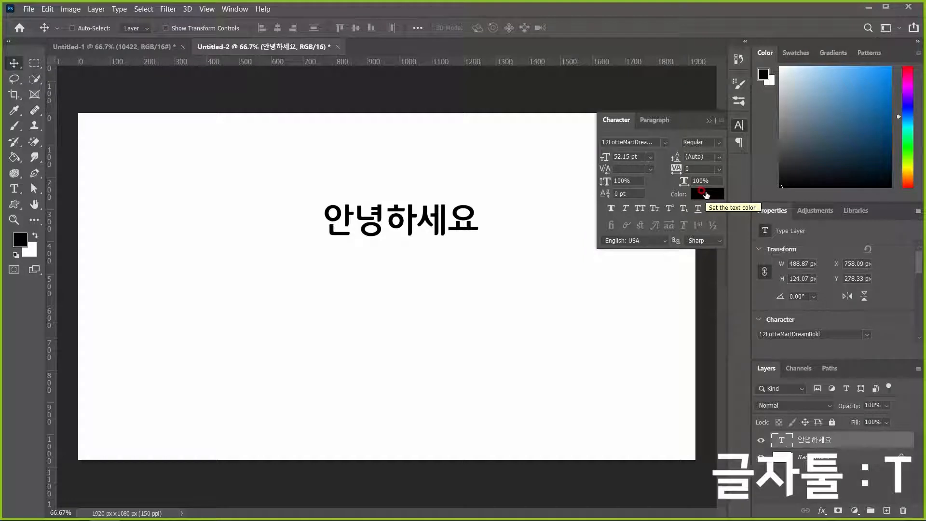
Change the font of the "안녕하세요" text to Adobe Gothic Std.
click(14, 189)
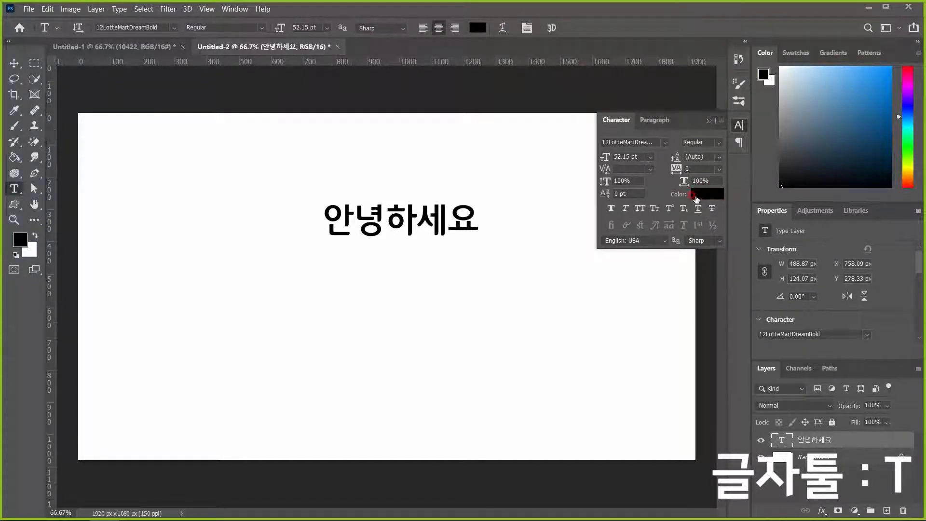
click(665, 142)
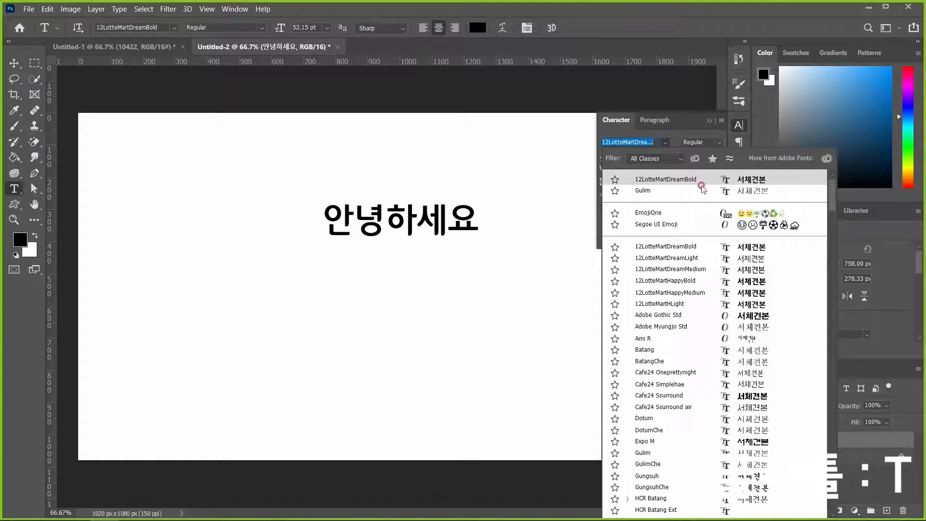
click(659, 314)
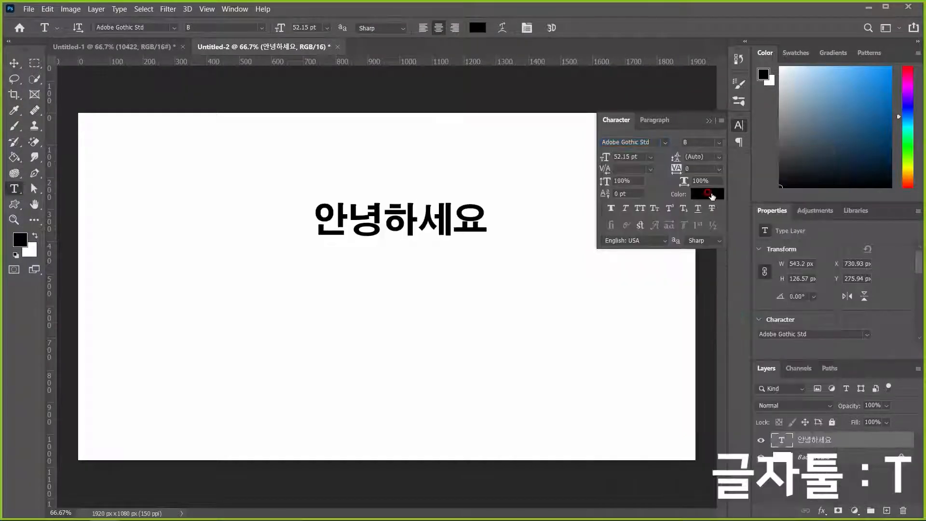
Set the text colour to a muted bluish purple.
click(707, 194)
click(249, 97)
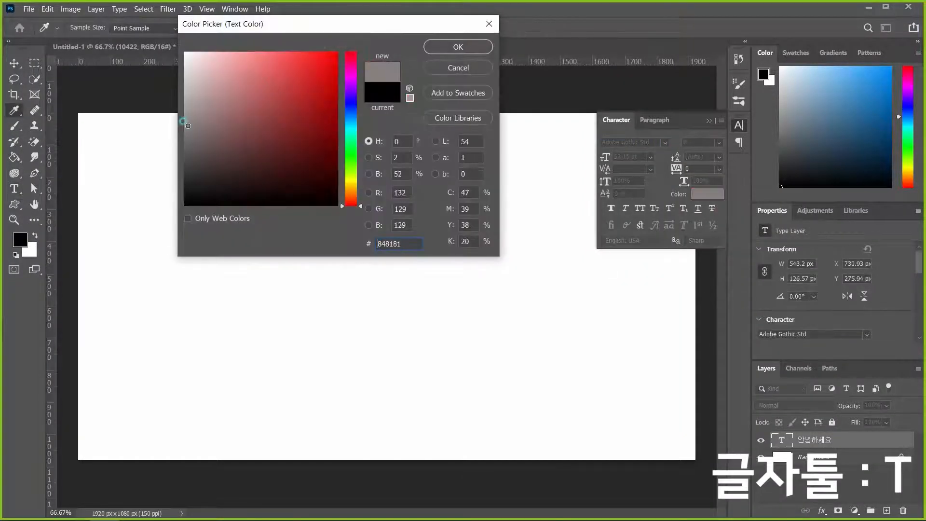
click(344, 107)
click(458, 47)
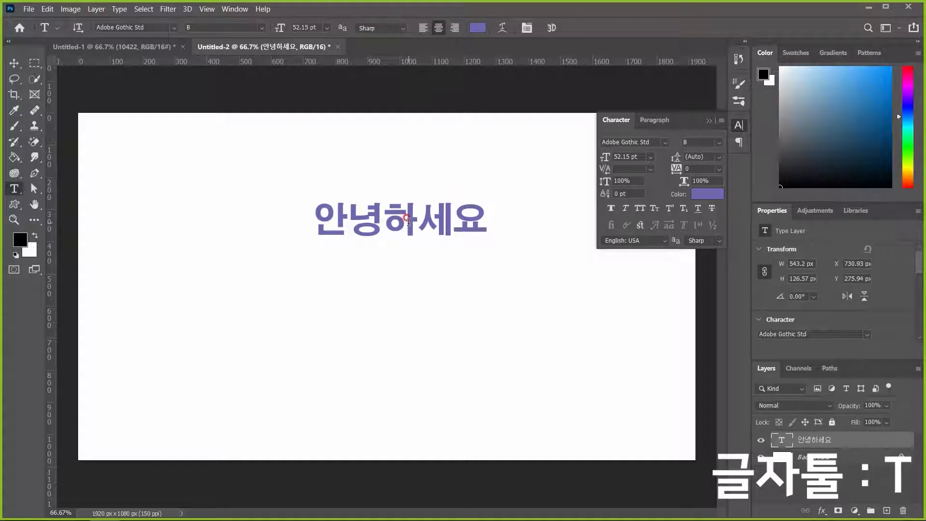
Move the purple text into the upper-left corner of the canvas, at about X 60 px, Y 34 px.
click(14, 63)
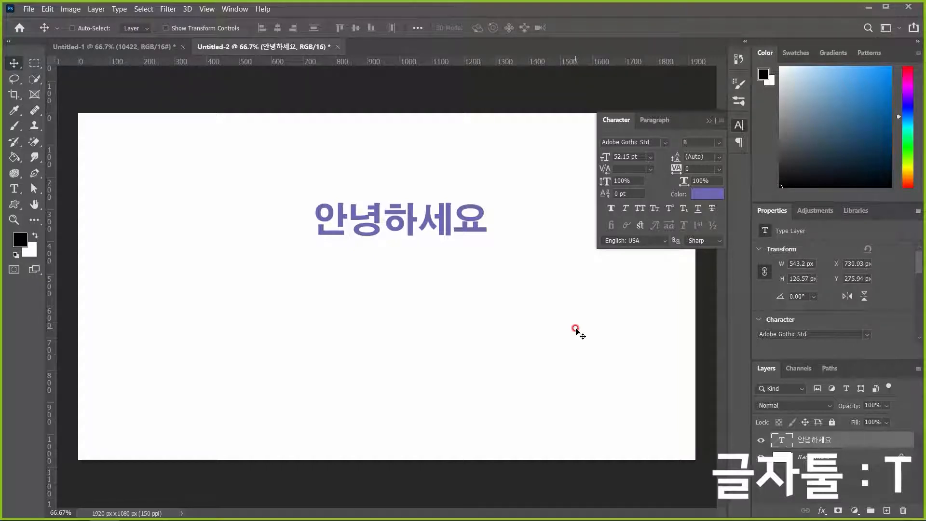
click(19, 190)
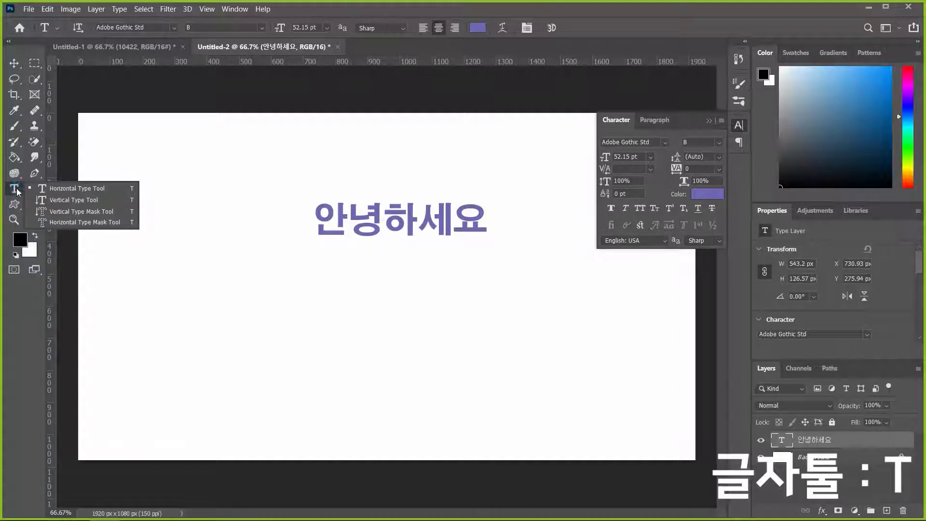
click(17, 190)
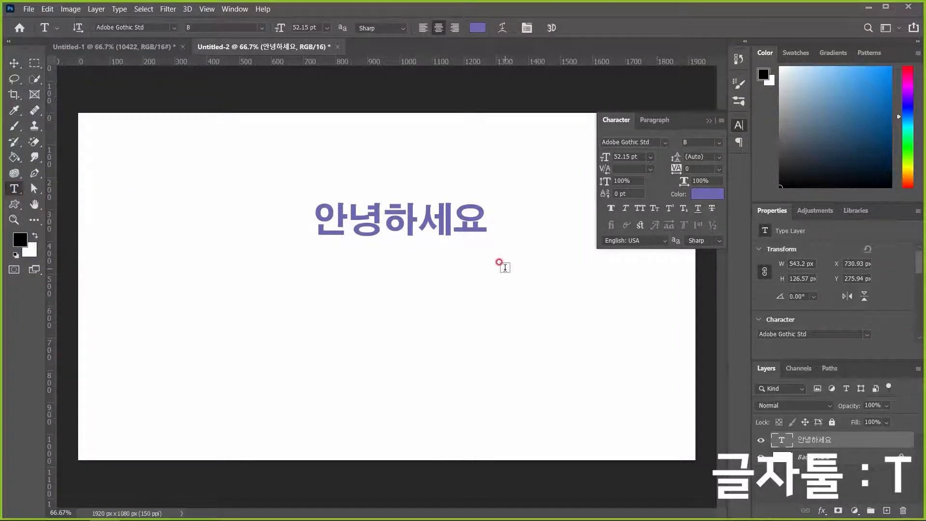
key(v)
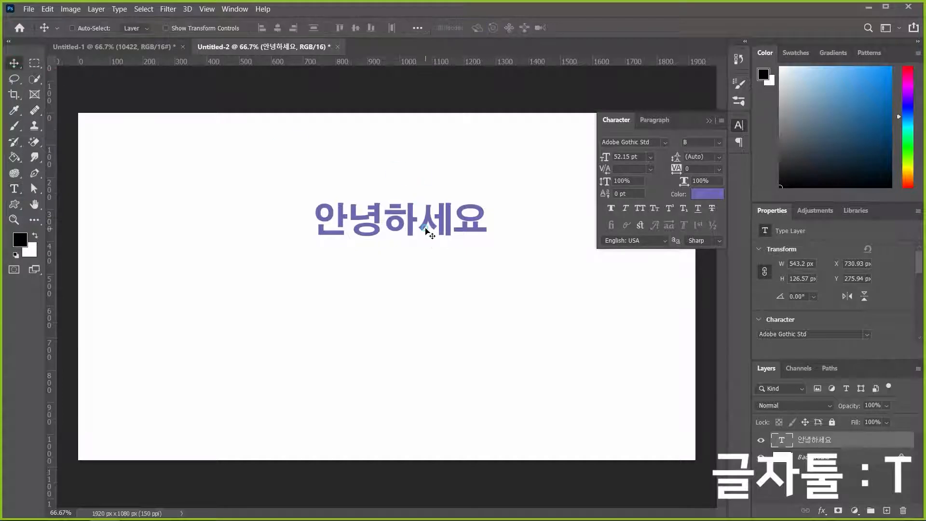
drag(429, 234, 210, 152)
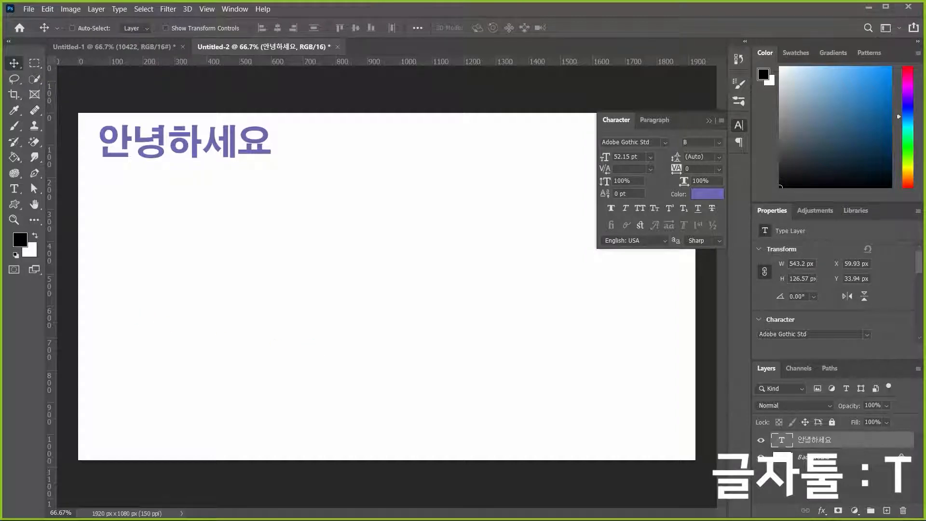
Place the leaf image 나뭇잎 from the source(4일차) folder below and right of the text, at about X 534 px, Y 142 px.
drag(1, 299, 703, 9)
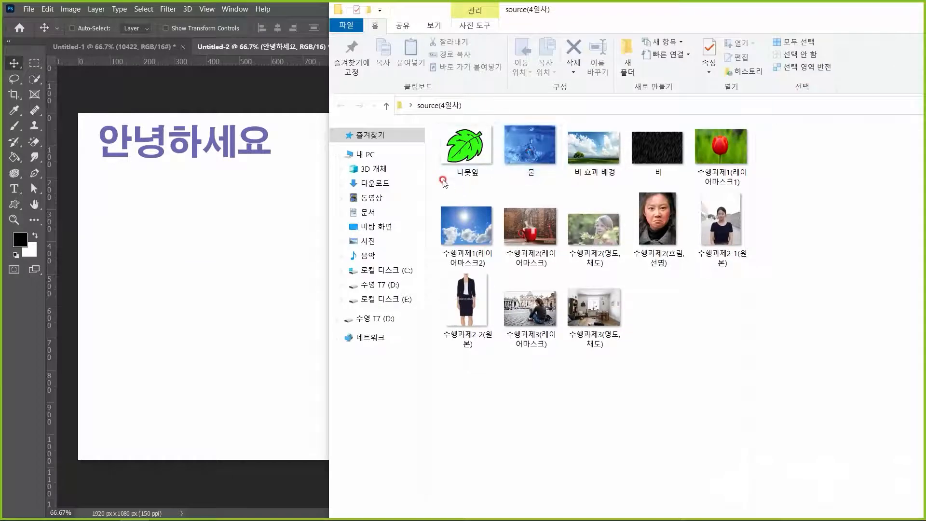
drag(739, 7, 22, 319)
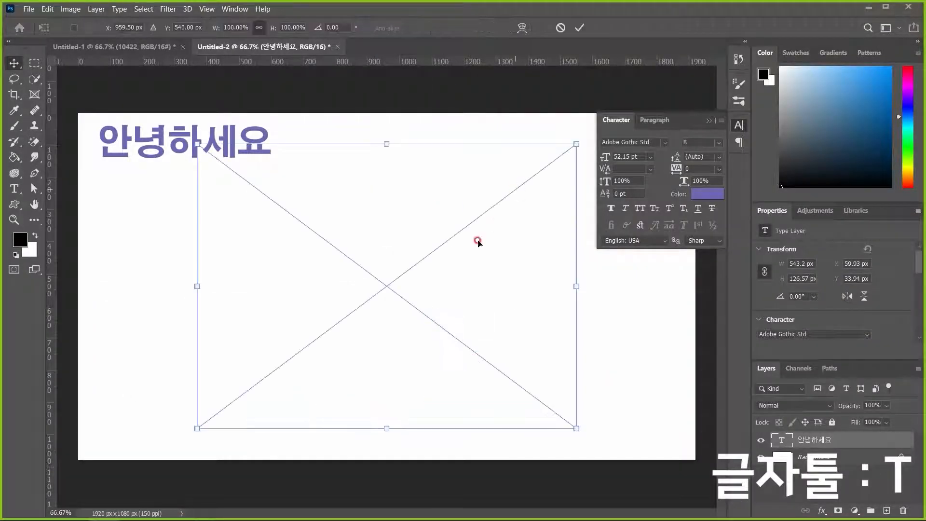
drag(394, 297, 448, 311)
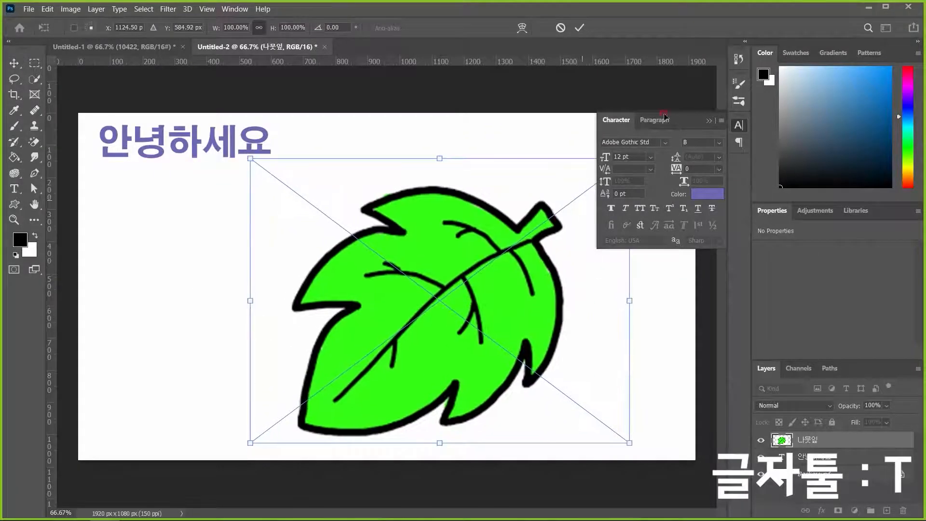
click(709, 120)
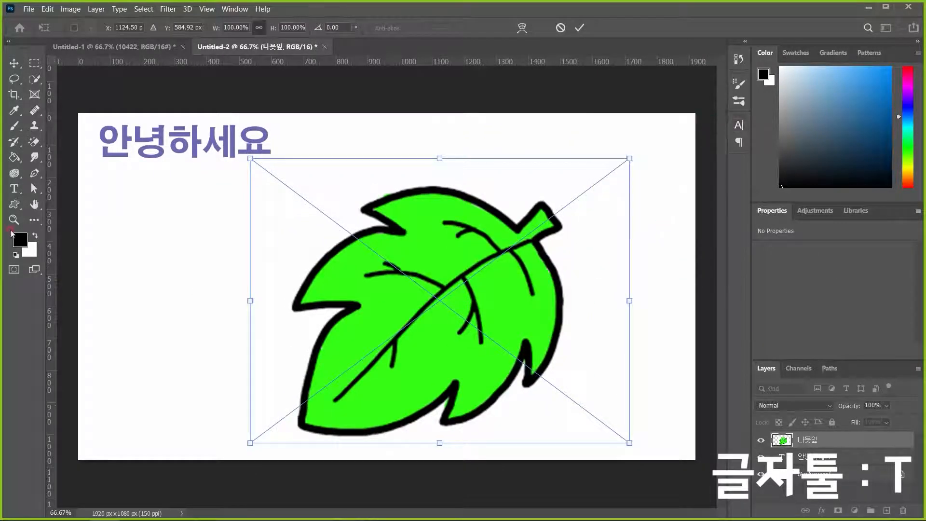
click(14, 63)
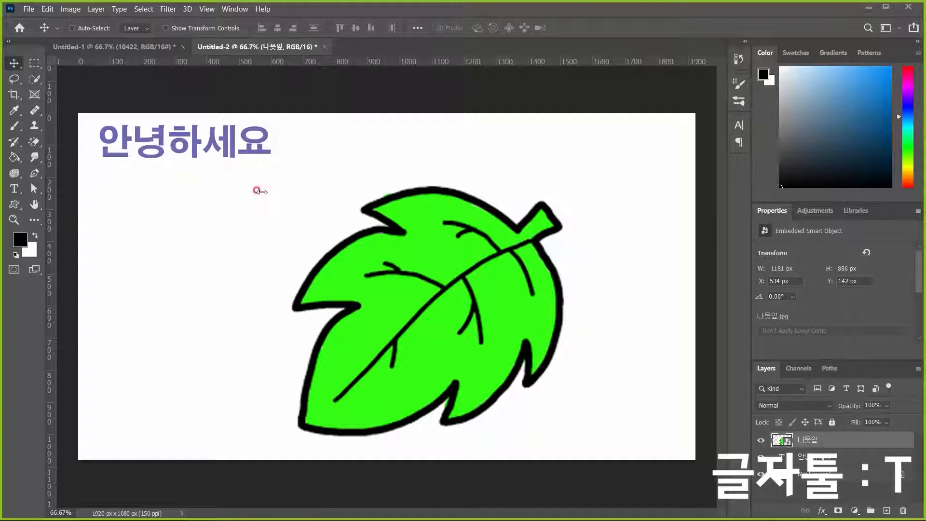
Open the Character settings for the text.
click(740, 126)
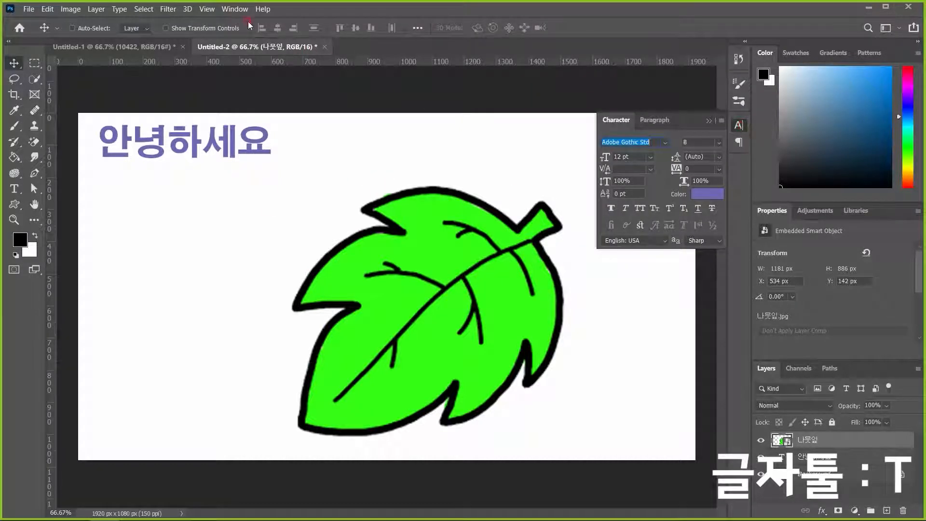
click(235, 9)
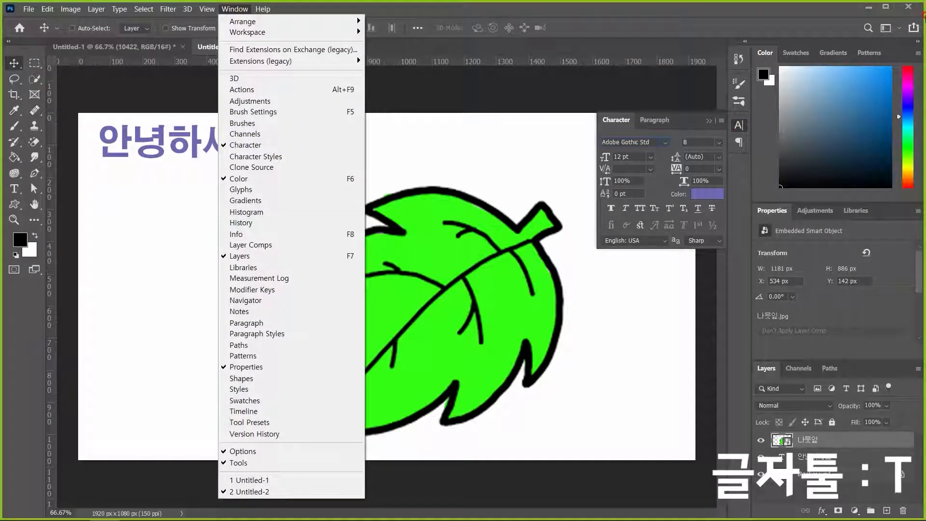
click(924, 3)
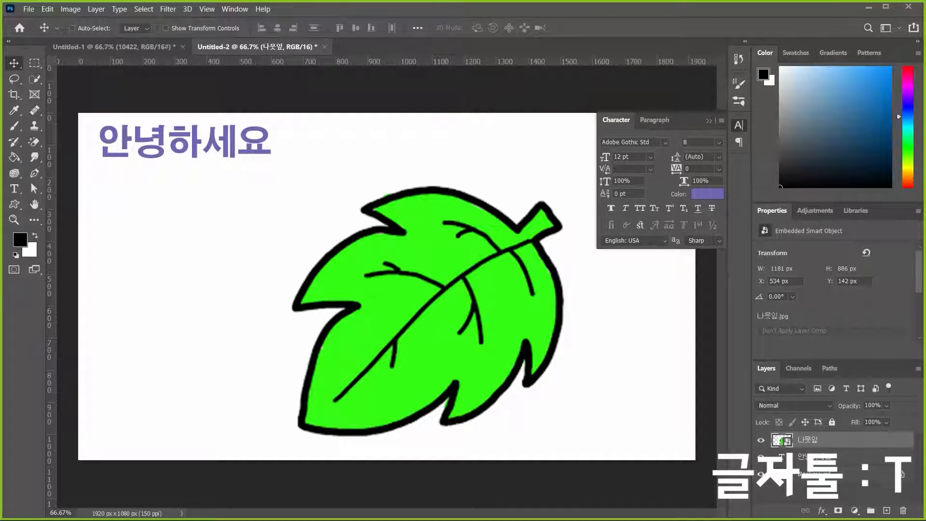
Examine the list of available windows to find where Character is enabled and where its settings are shown.
click(481, 317)
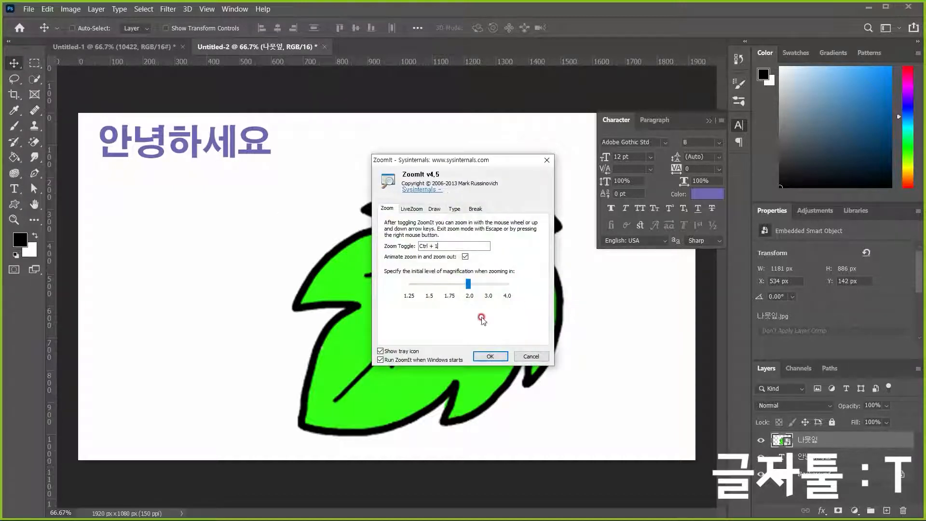
click(490, 356)
click(235, 9)
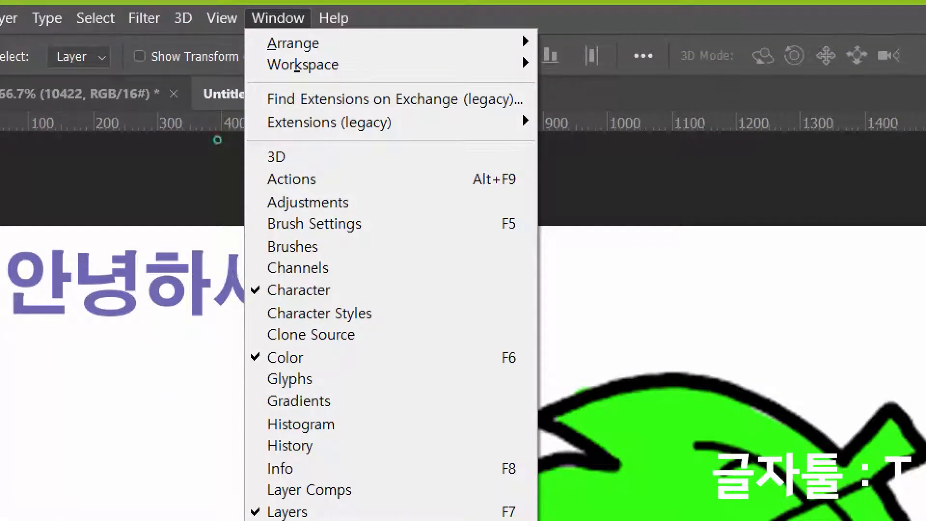
drag(243, 276, 534, 313)
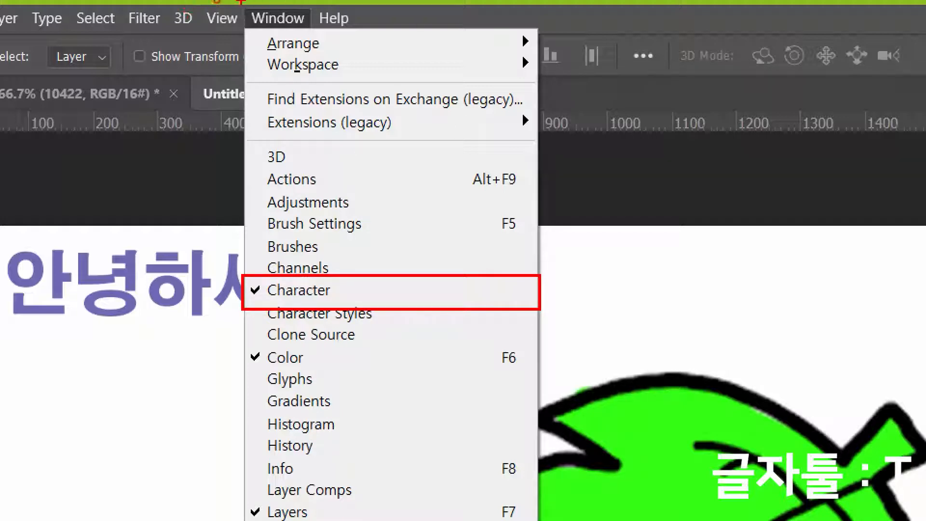
mouse_move(241, 1)
mouse_down()
mouse_move(287, 33)
mouse_move(313, 35)
mouse_up()
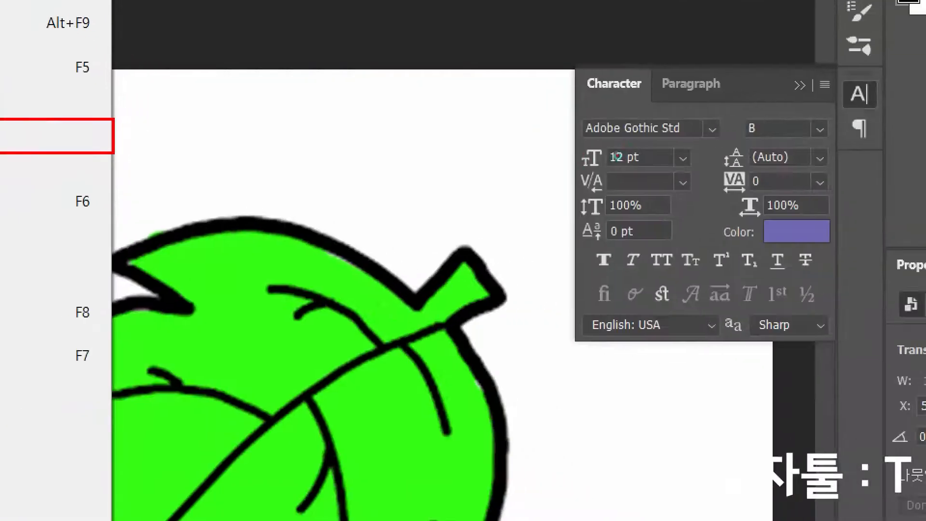
drag(841, 68, 886, 152)
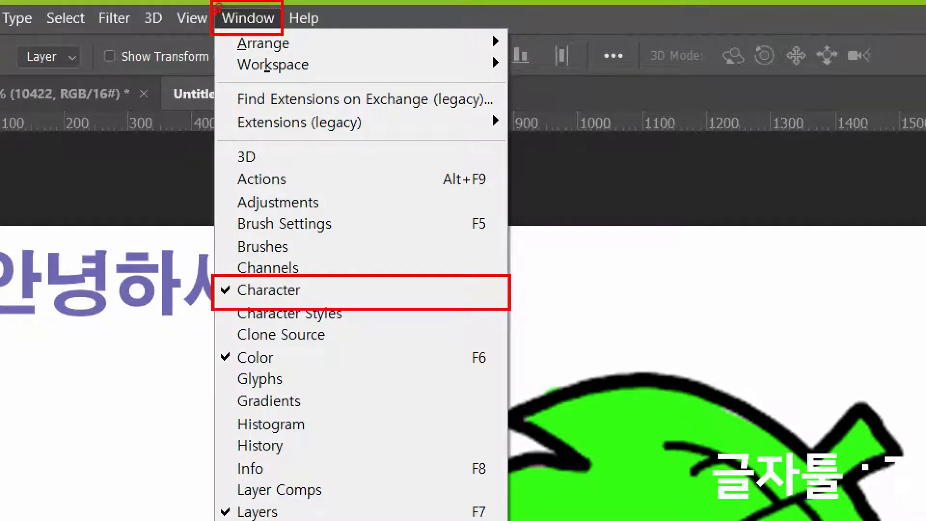
key(Escape)
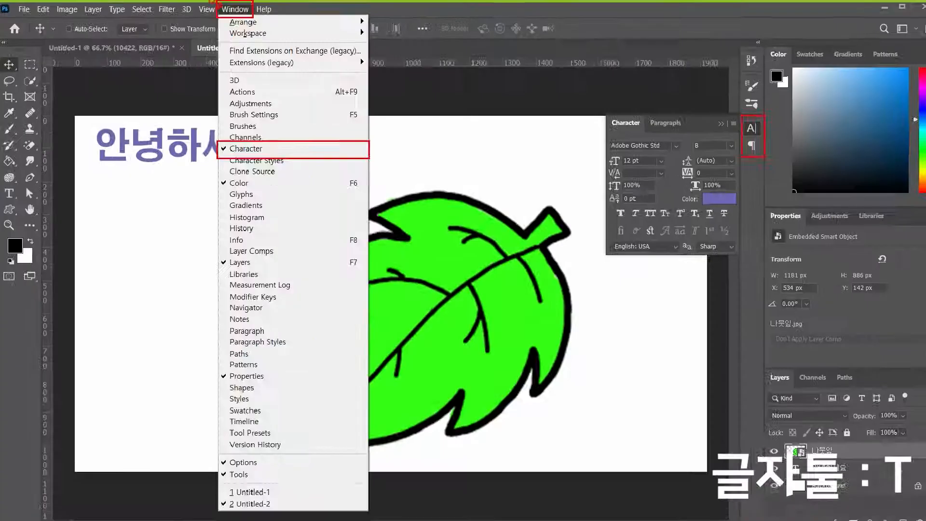
Move the leaf image toward the canvas's right edge, to about X 798 px, Y 130 px, and deselect its layer.
click(17, 188)
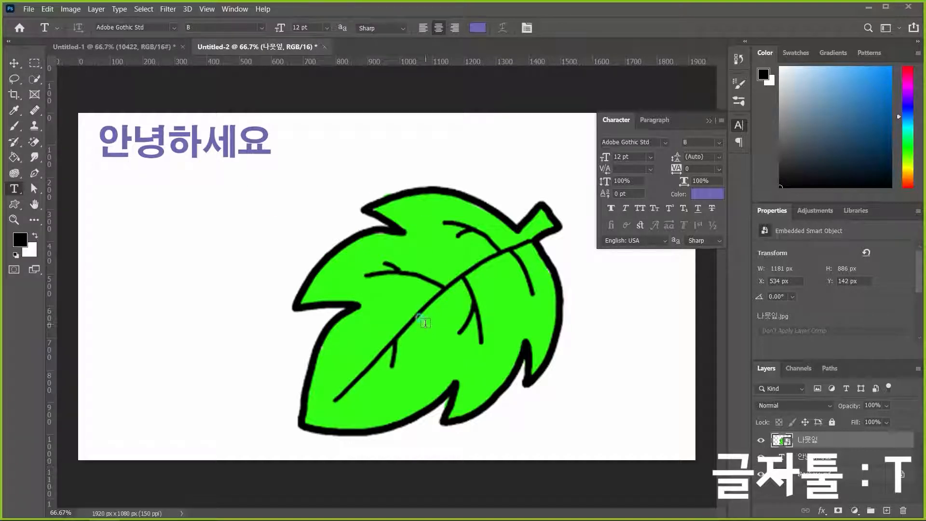
click(14, 63)
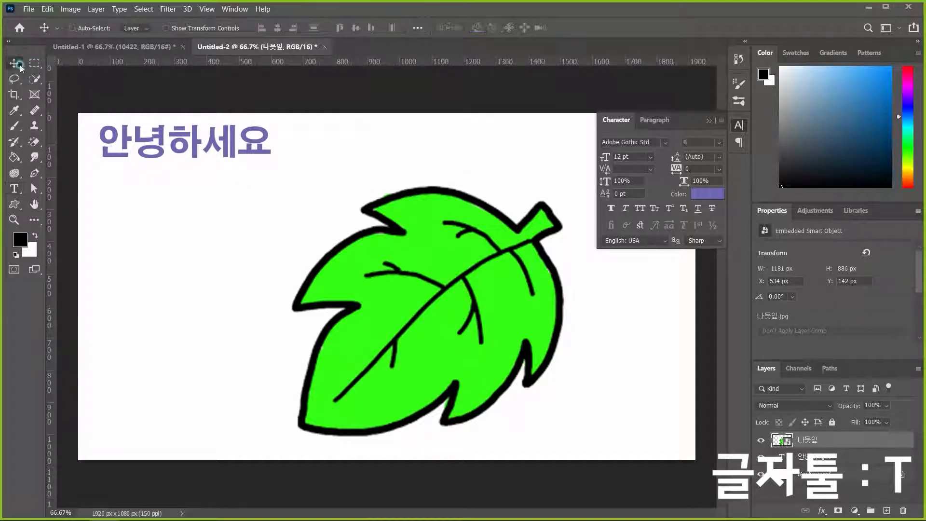
drag(454, 316, 537, 319)
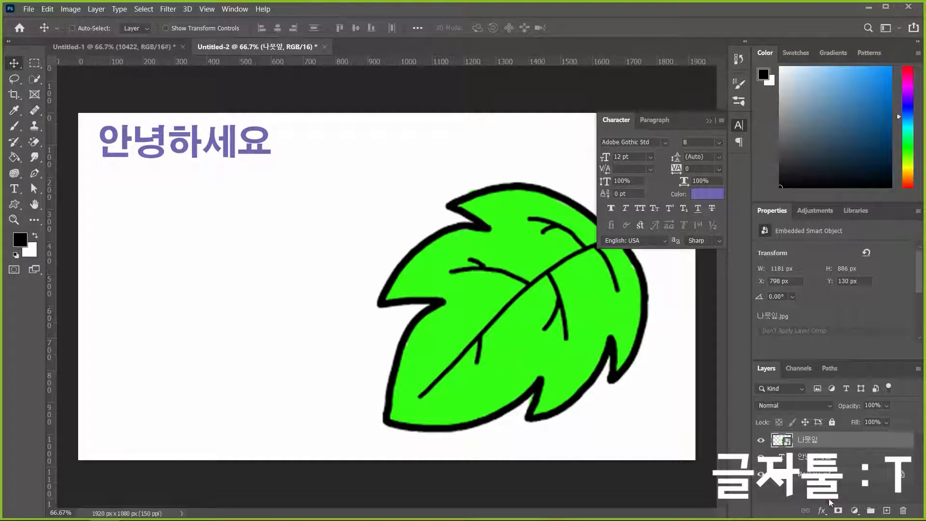
click(868, 493)
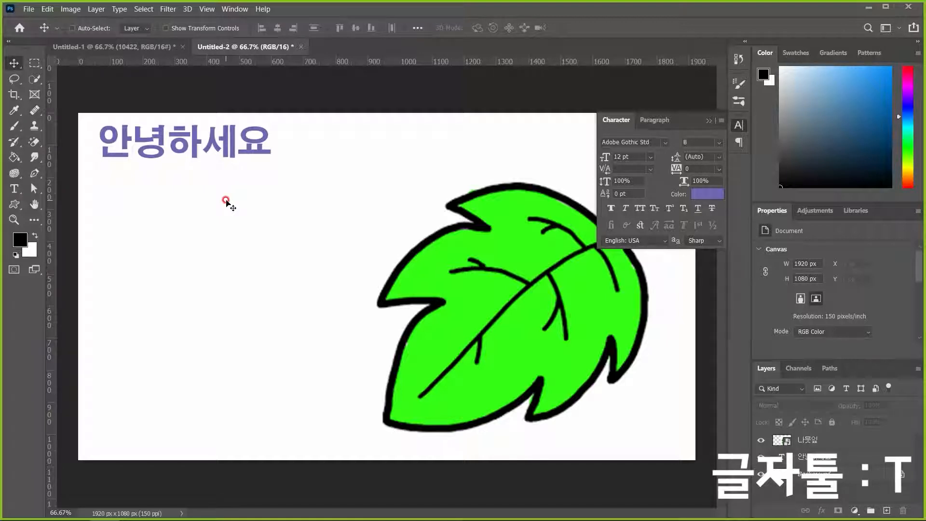
click(206, 251)
click(477, 210)
Activate the Pen tool in Path mode and add a new empty layer above the leaf.
key(p)
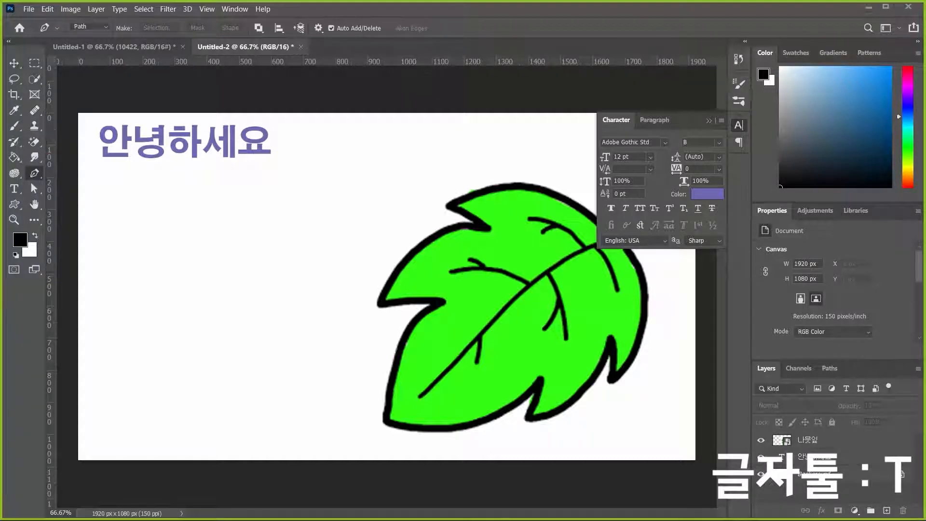
drag(3, 227, 387, 58)
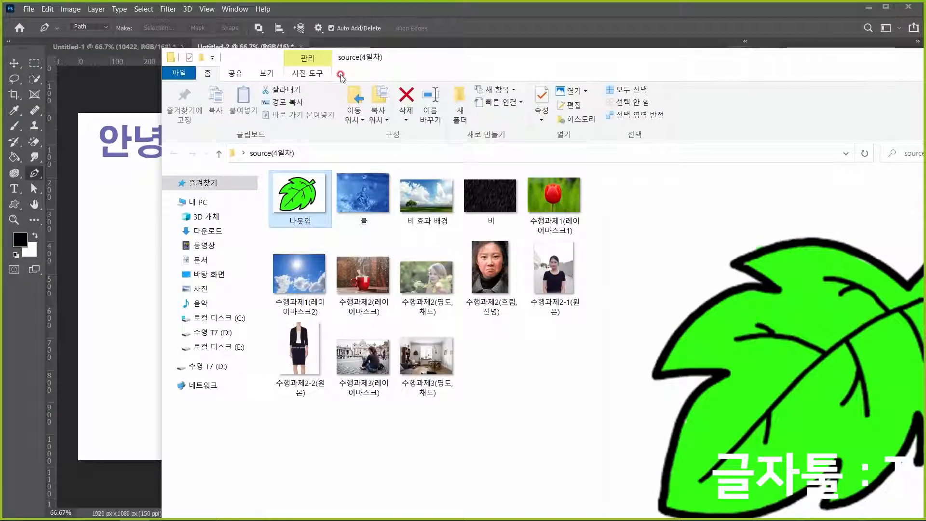
drag(307, 180, 565, 53)
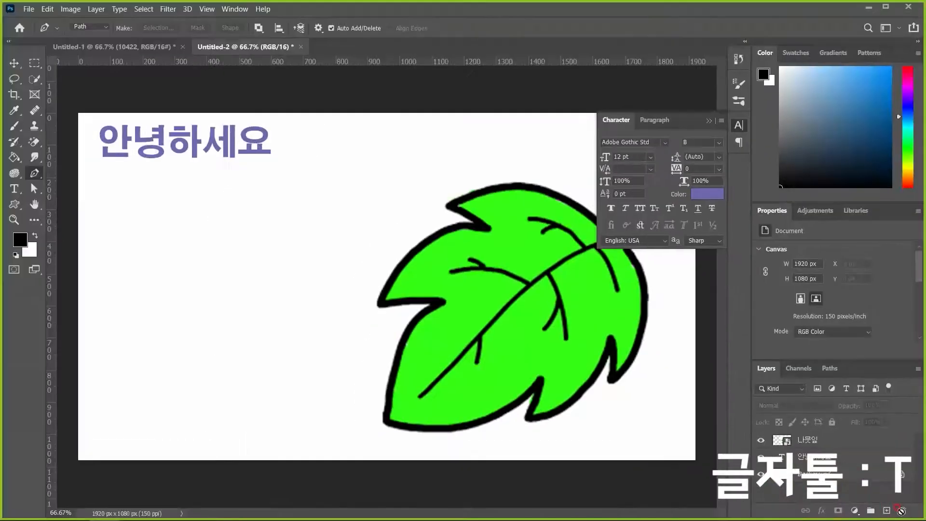
click(887, 511)
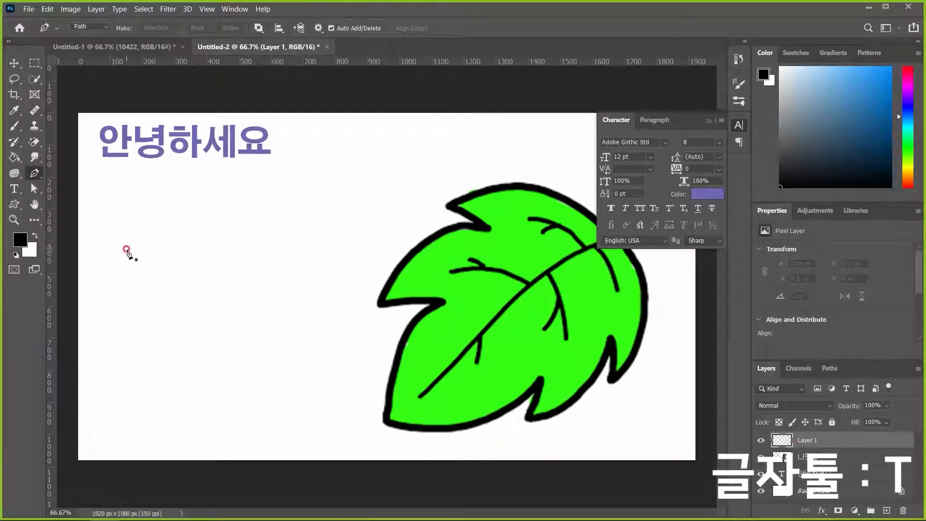
Draw an open S-shaped path from below the purple text, dipping down and arching up to end at the leaf's upper-left edge.
click(108, 250)
drag(183, 322, 270, 323)
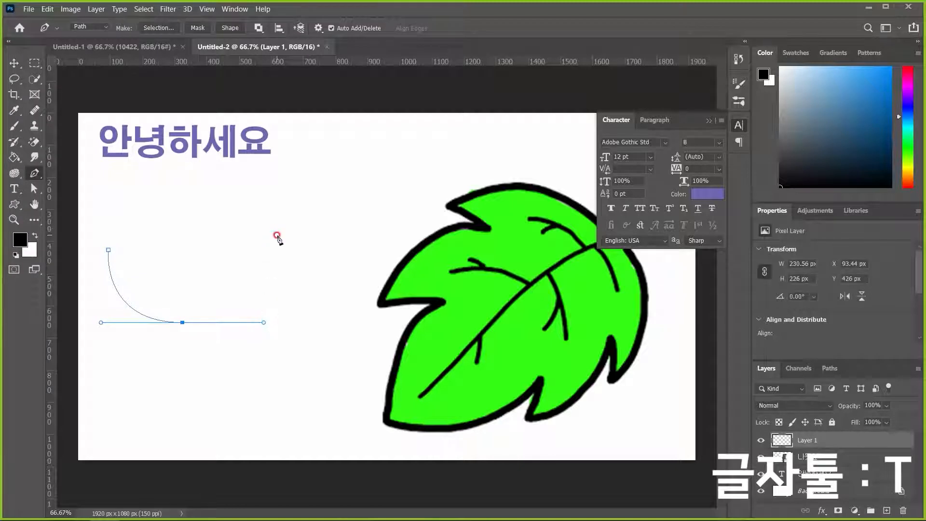
click(283, 233)
drag(355, 160, 434, 161)
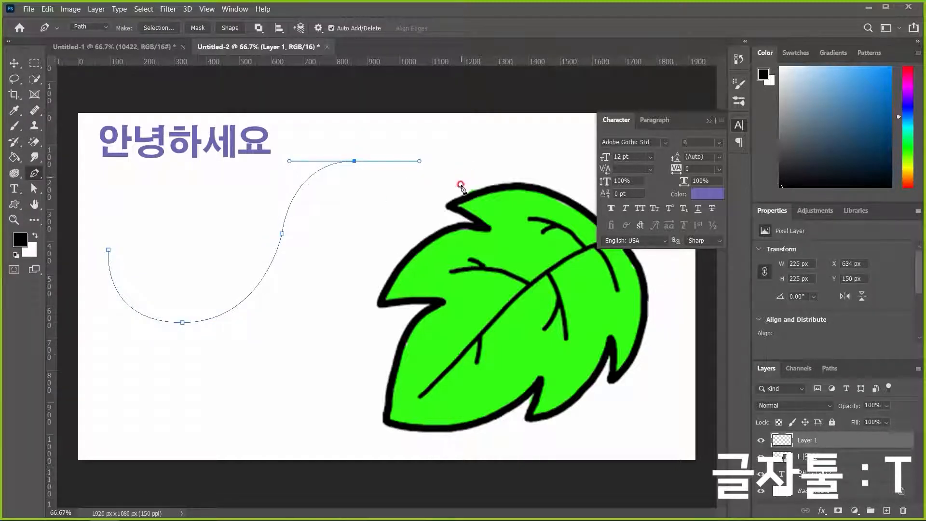
click(475, 252)
key(ctrl+z)
click(441, 253)
key(a)
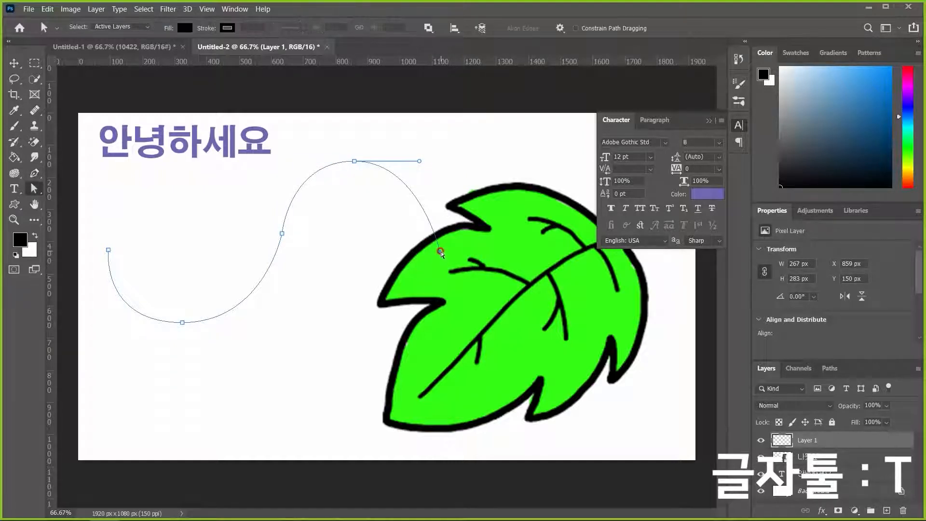
drag(440, 254, 428, 241)
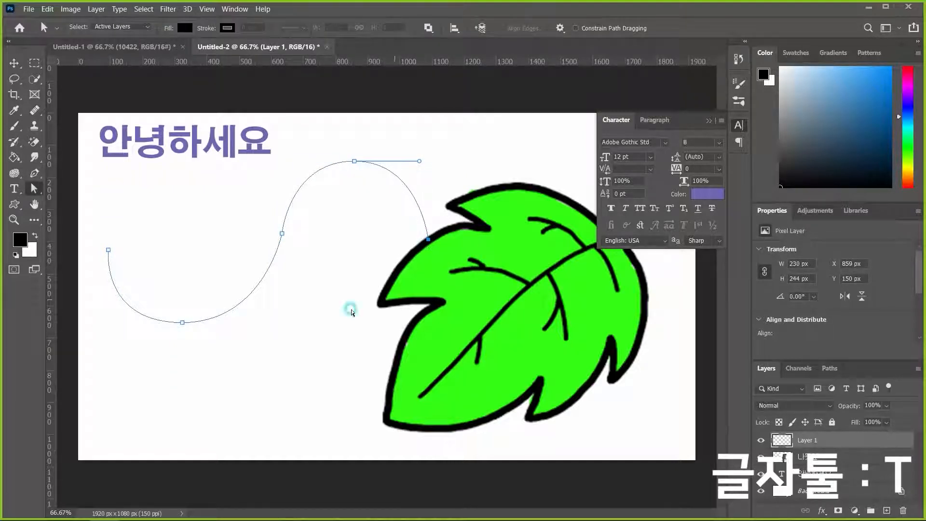
Add the text "안녕하세요" at the start of the curved path.
key(v)
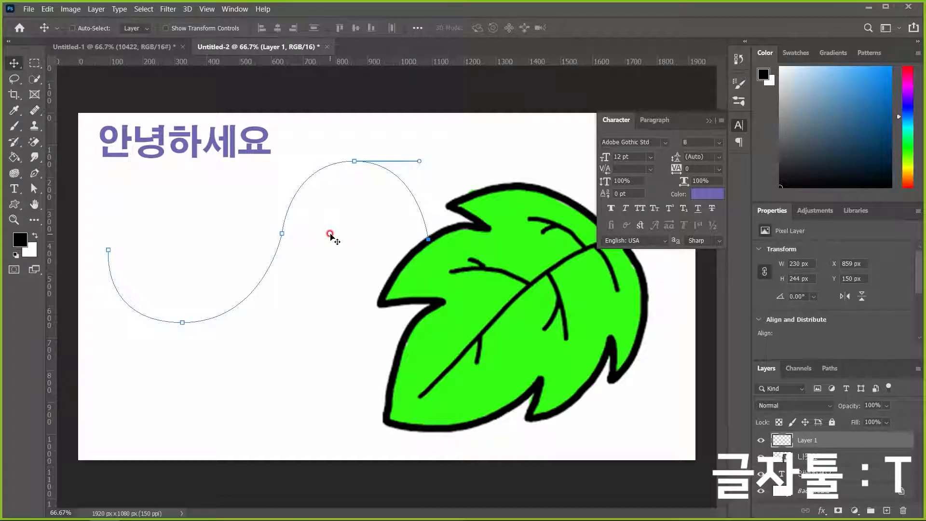
key(t)
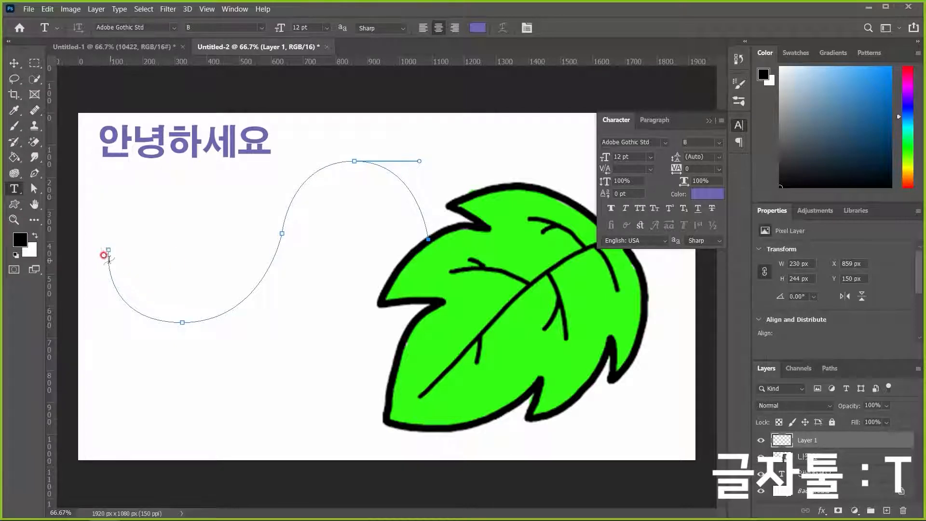
click(108, 260)
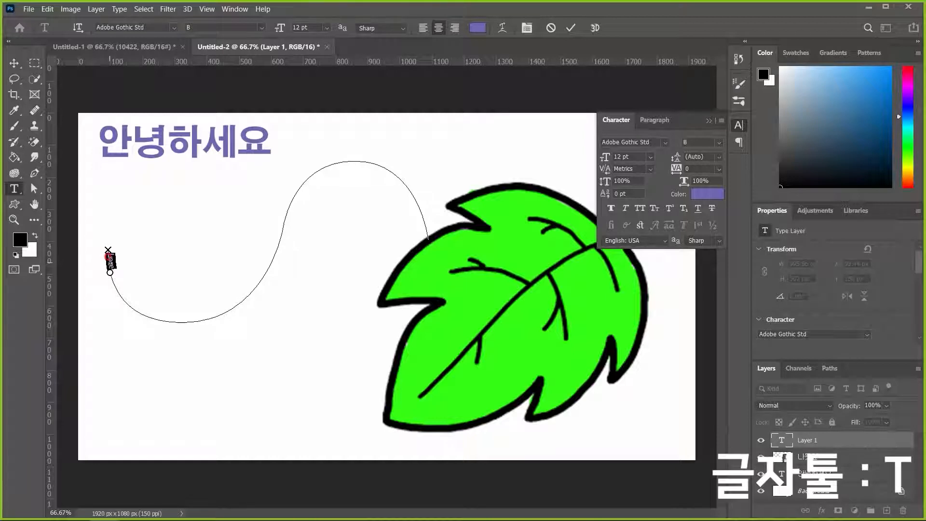
key(BackSpace)
text(안녕하)
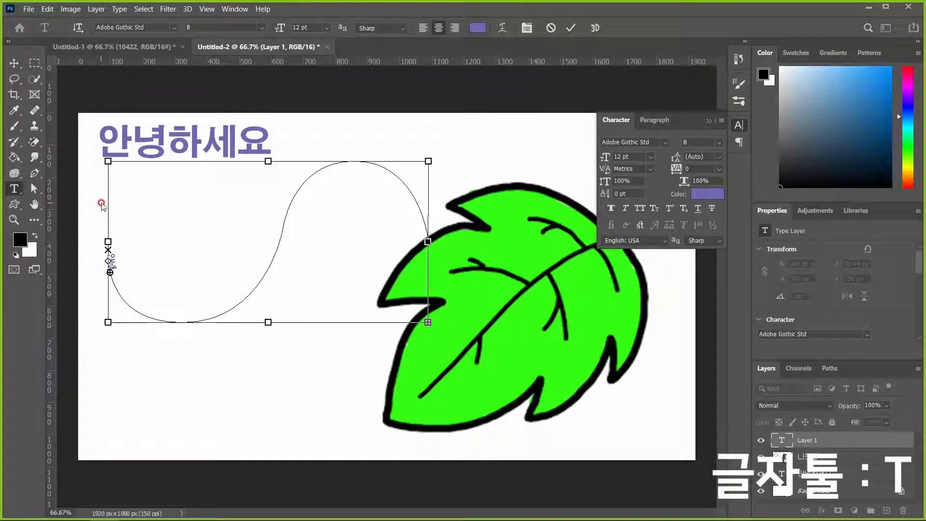
key(ctrl+Return)
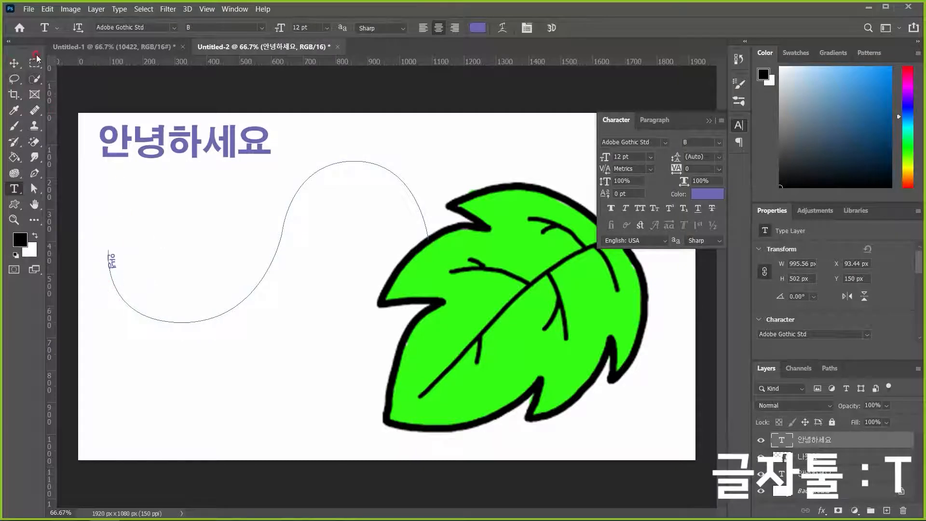
Try to adjust the text's position along the path by selecting it on the curve.
click(34, 188)
click(110, 269)
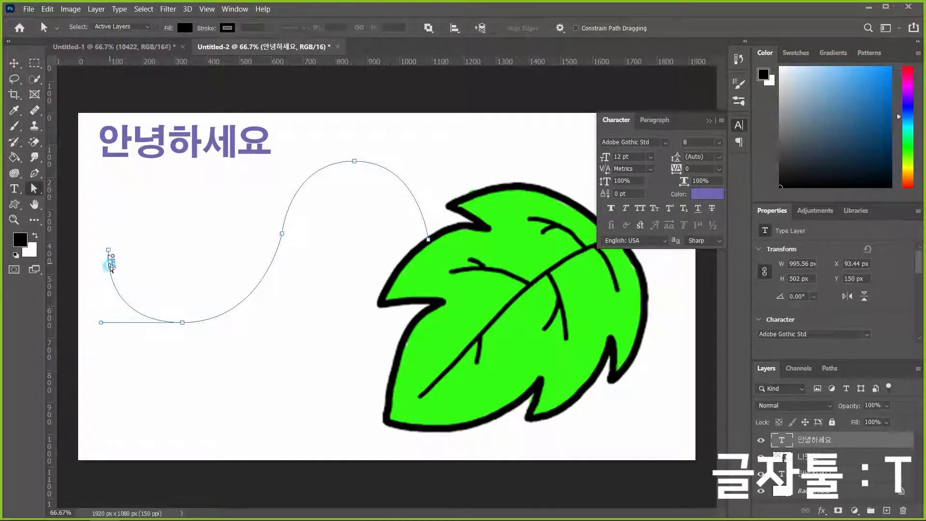
click(113, 263)
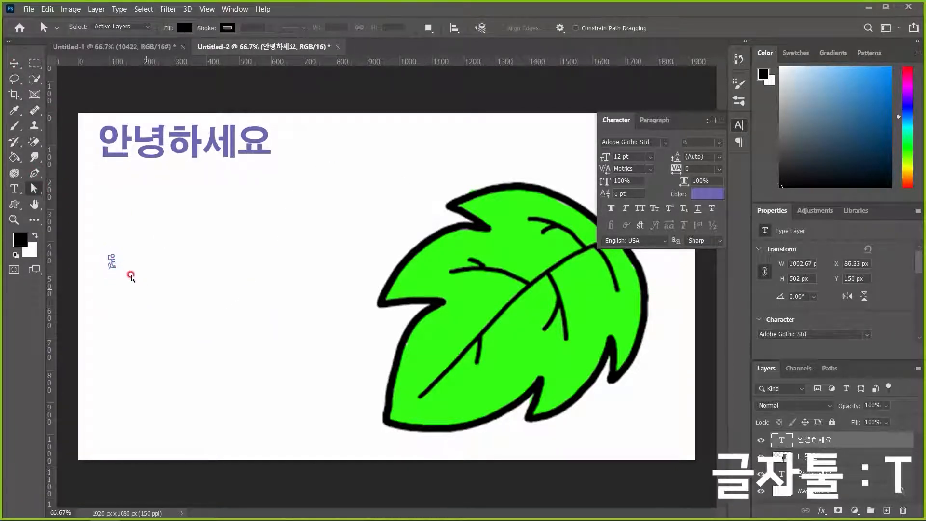
Reopen the path text for editing and extend its end marker along the curve to the path's end at the leaf.
key(t)
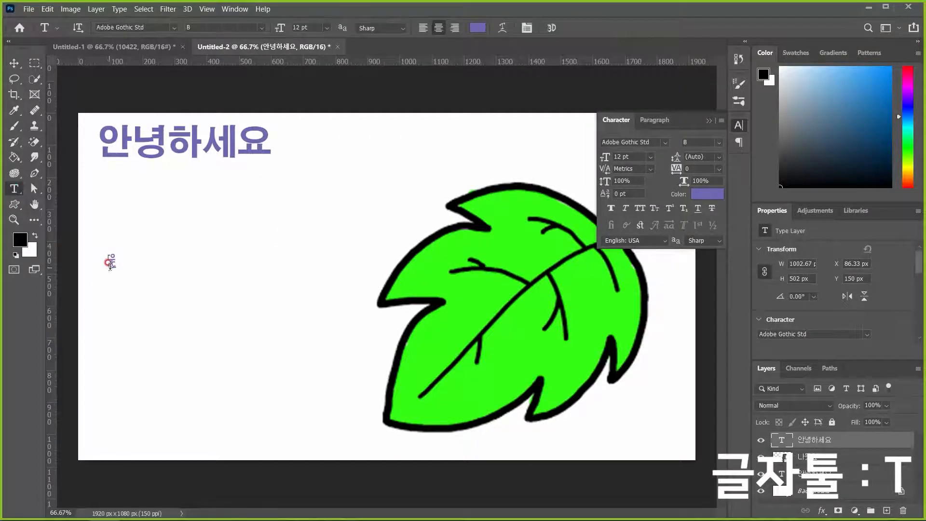
click(110, 261)
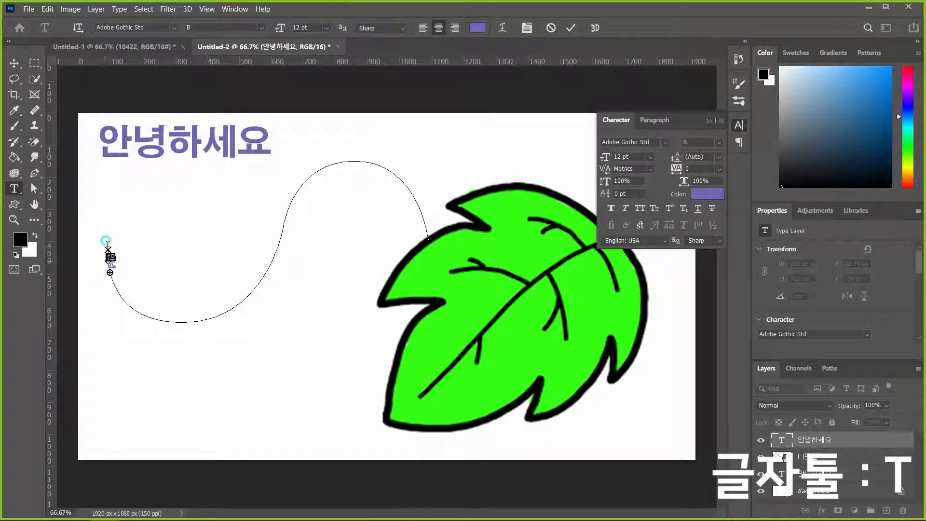
click(110, 273)
mouse_move(111, 269)
mouse_down()
mouse_move(169, 278)
mouse_move(148, 236)
mouse_up()
mouse_move(108, 263)
mouse_down()
mouse_move(174, 316)
mouse_move(316, 222)
mouse_move(391, 192)
mouse_move(423, 241)
mouse_move(347, 191)
mouse_move(207, 245)
mouse_move(123, 296)
mouse_move(116, 289)
mouse_move(138, 318)
mouse_move(161, 296)
mouse_move(128, 271)
mouse_move(108, 273)
mouse_move(127, 307)
mouse_move(105, 262)
mouse_move(119, 272)
mouse_up()
key(BackSpace)
key(ctrl)
mouse_move(111, 271)
mouse_down()
mouse_move(127, 300)
mouse_move(214, 299)
mouse_move(310, 176)
mouse_move(360, 157)
mouse_move(412, 161)
mouse_move(434, 229)
mouse_move(462, 235)
mouse_up()
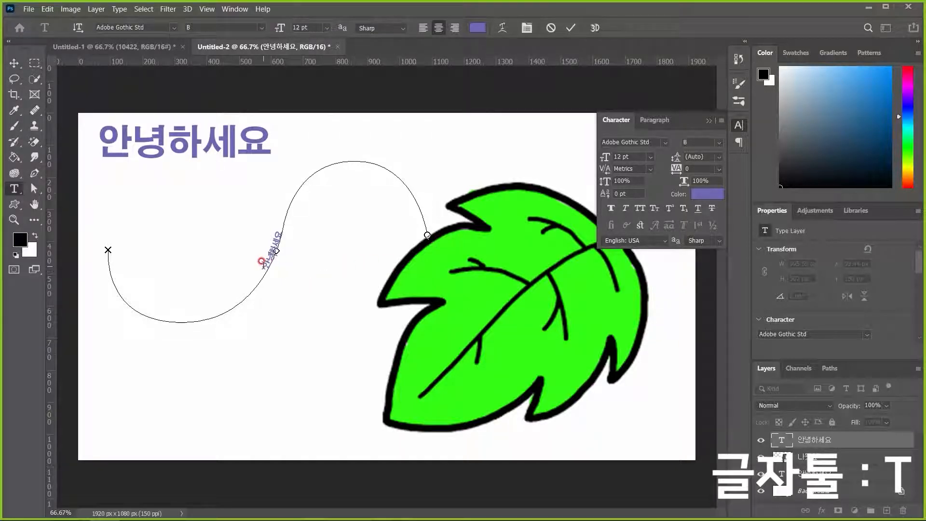
Copy "안녕하세요" and paste it repeatedly until the text fills the whole curved path, and commit the text.
drag(265, 265, 281, 223)
key(ctrl+c)
key(Right)
key(ctrl+v)
key(ctrl+v)
key(ctrl+v)
key(ctrl+v)
key(ctrl+v)
key(ctrl+v)
key(ctrl+v)
key(ctrl+v)
key(ctrl+v)
key(ctrl+v)
key(ctrl+v)
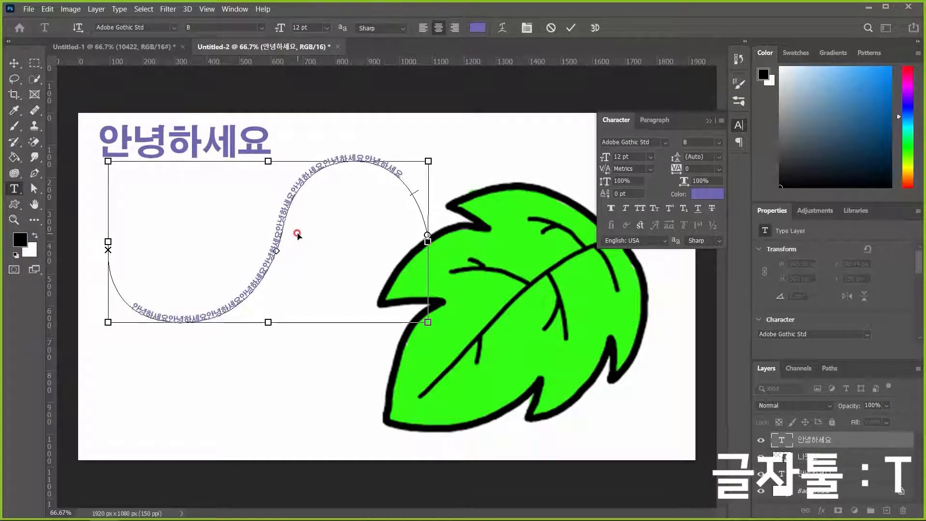
key(ctrl+v)
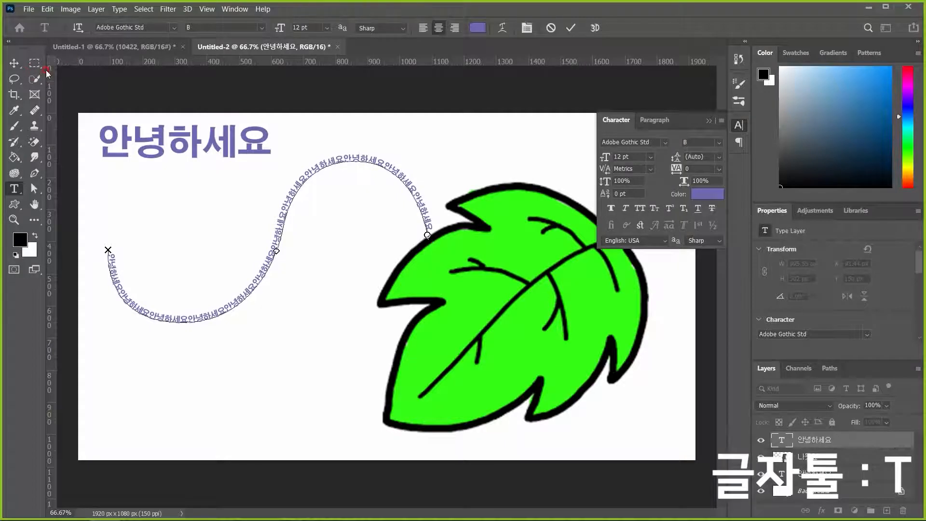
key(ctrl+v)
key(ctrl+Return)
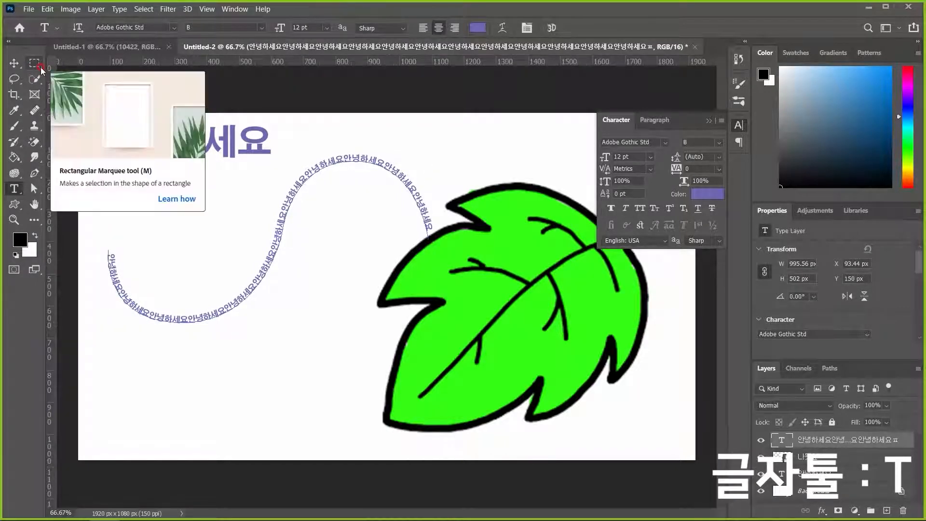
click(13, 62)
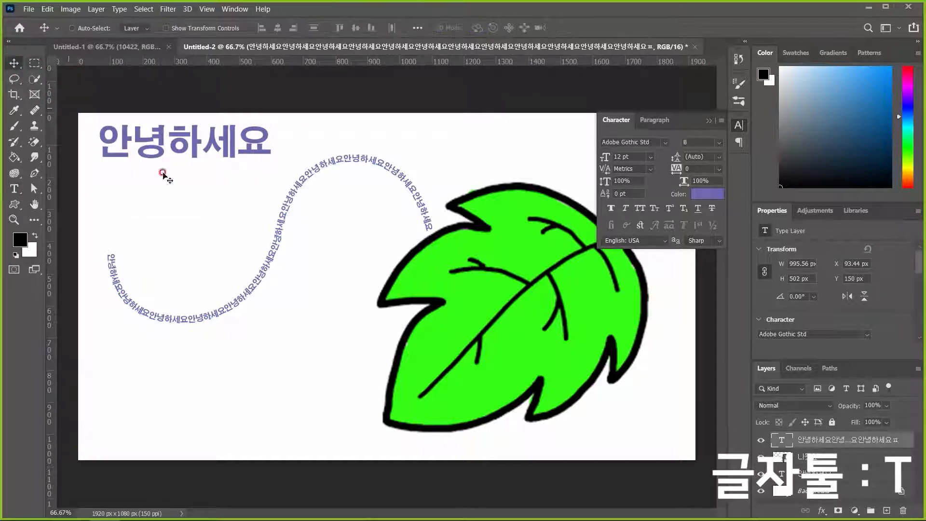
Delete the curved path text and the large "안녕하세요" heading, and move the leaf image toward the canvas center.
mouse_move(297, 191)
mouse_down()
mouse_move(279, 146)
mouse_move(324, 165)
mouse_move(304, 140)
mouse_move(309, 178)
mouse_up()
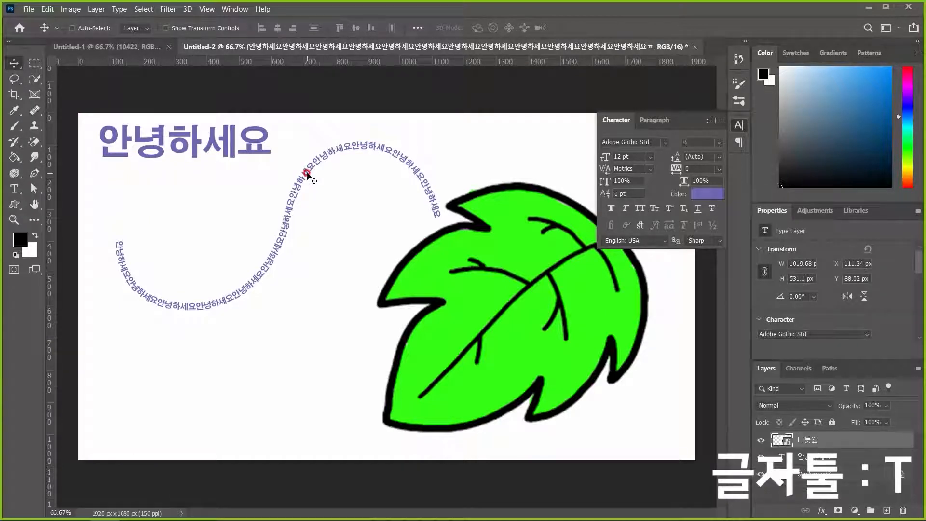
key(Delete)
drag(530, 321, 381, 307)
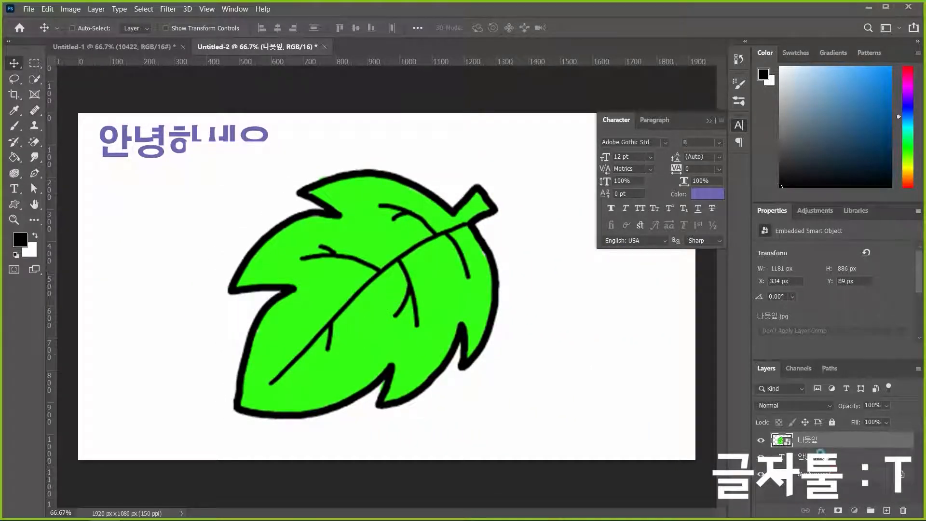
click(820, 455)
key(Delete)
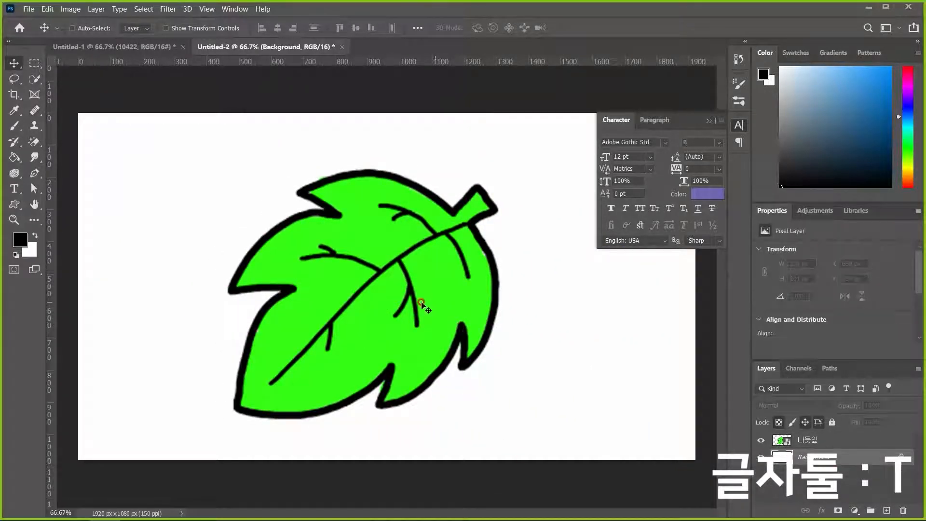
Select the 나뭇잎 layer instead of the locked background and shift the leaf slightly up and to the right.
drag(424, 304, 421, 292)
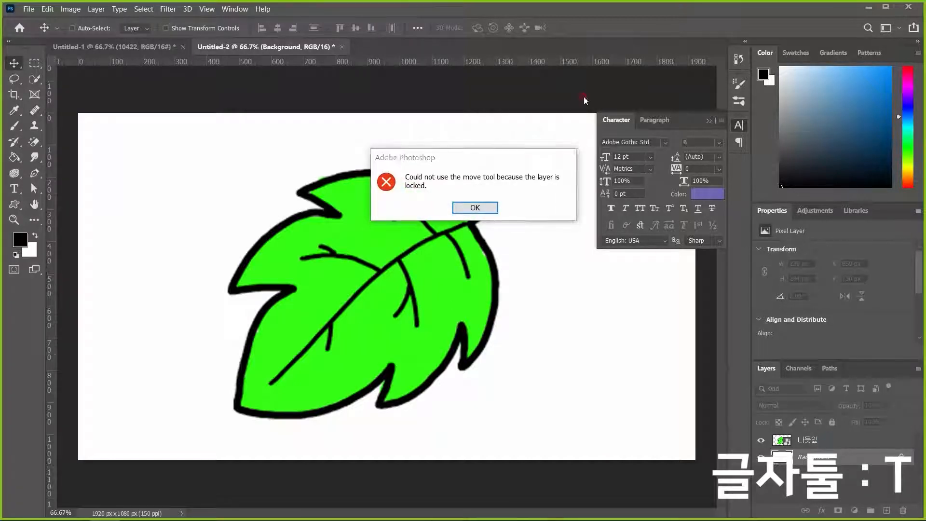
click(478, 207)
click(836, 446)
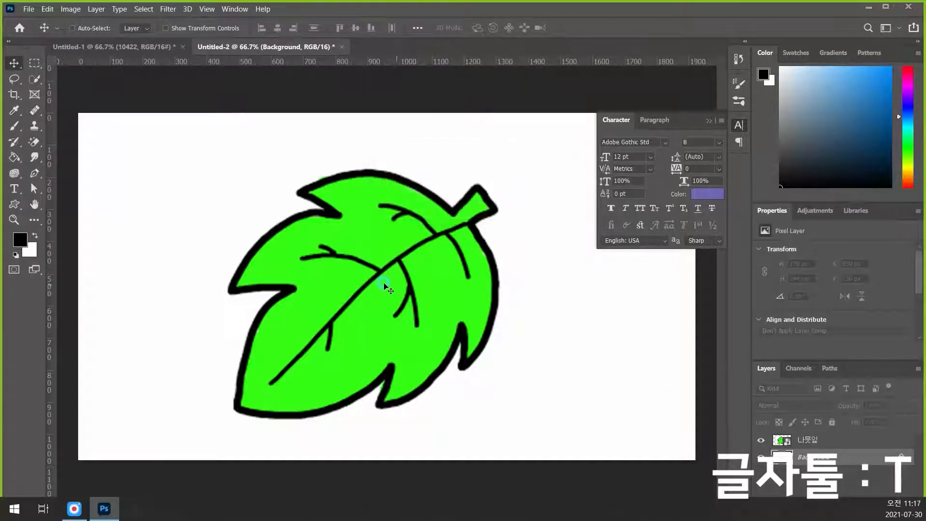
drag(416, 293, 428, 284)
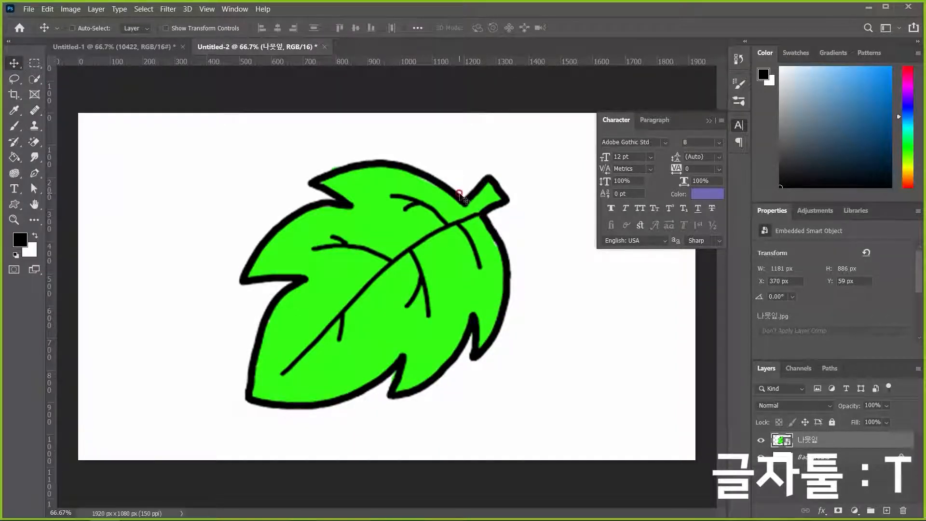
Start a Pen path at the leaf's stem joint and trace the stem with four straight corner points.
key(p)
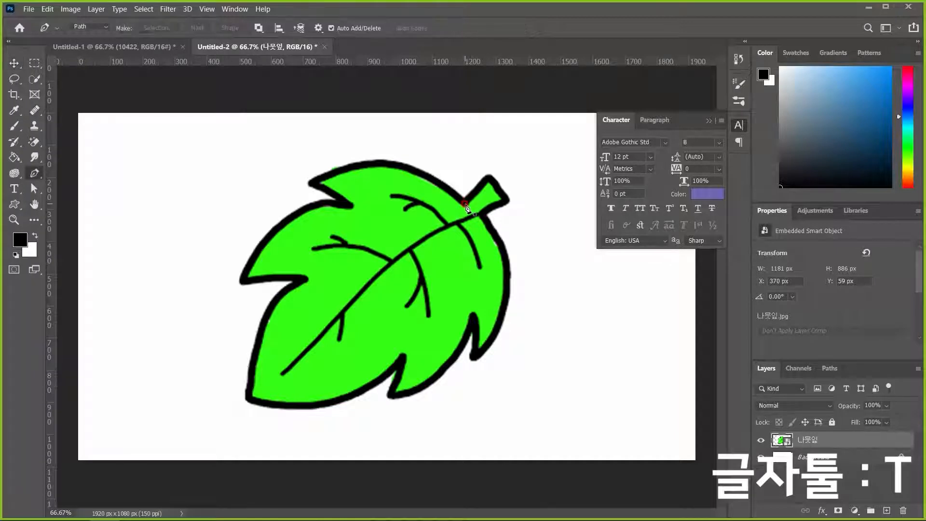
click(465, 204)
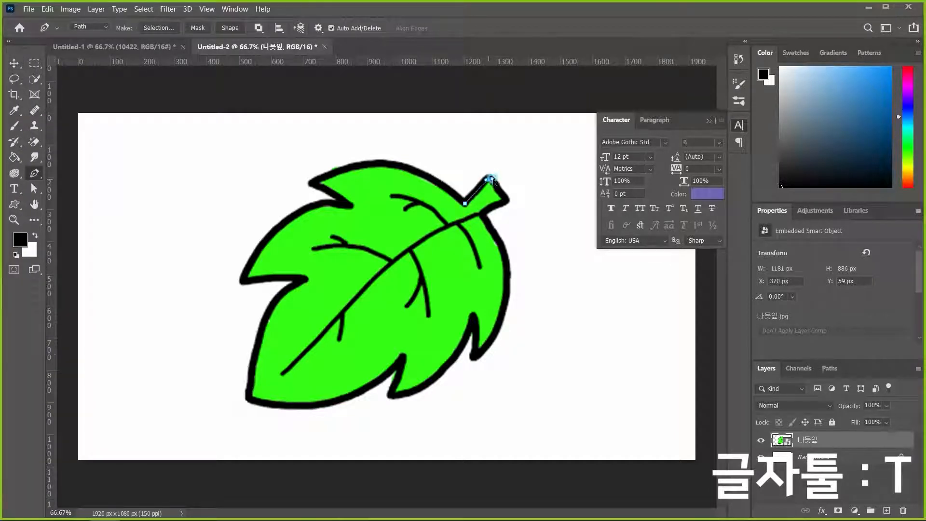
click(488, 179)
click(506, 200)
click(484, 214)
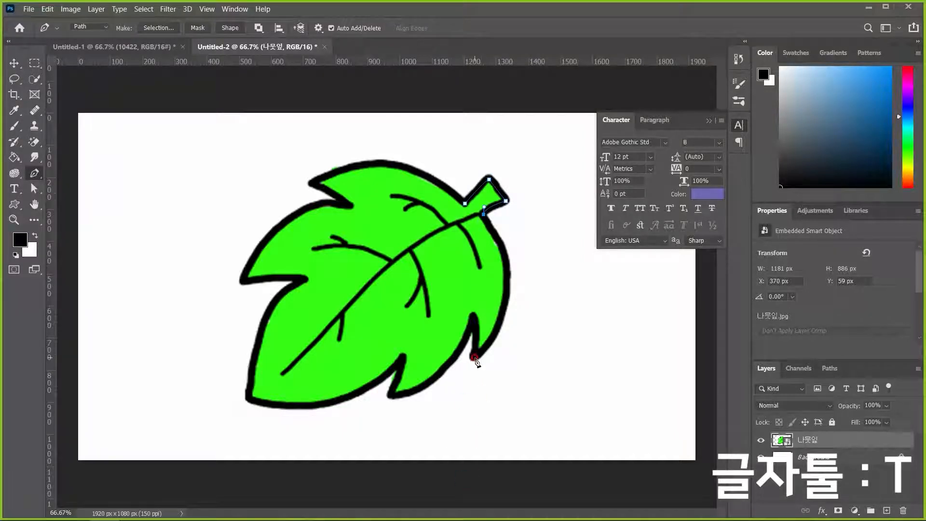
Continue the Pen path with a curve down the leaf's right edge, around the tip and up into the first notch.
drag(475, 358, 409, 442)
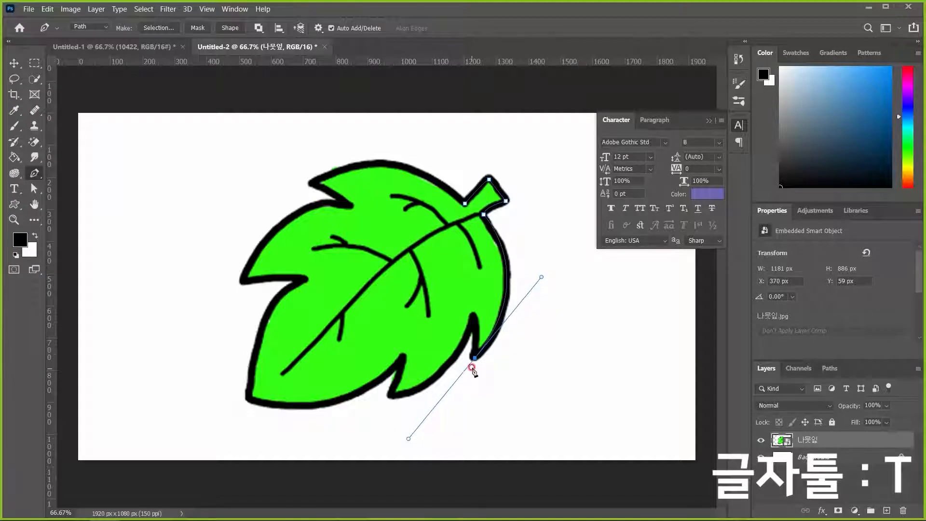
alt+click(474, 358)
drag(474, 314, 469, 312)
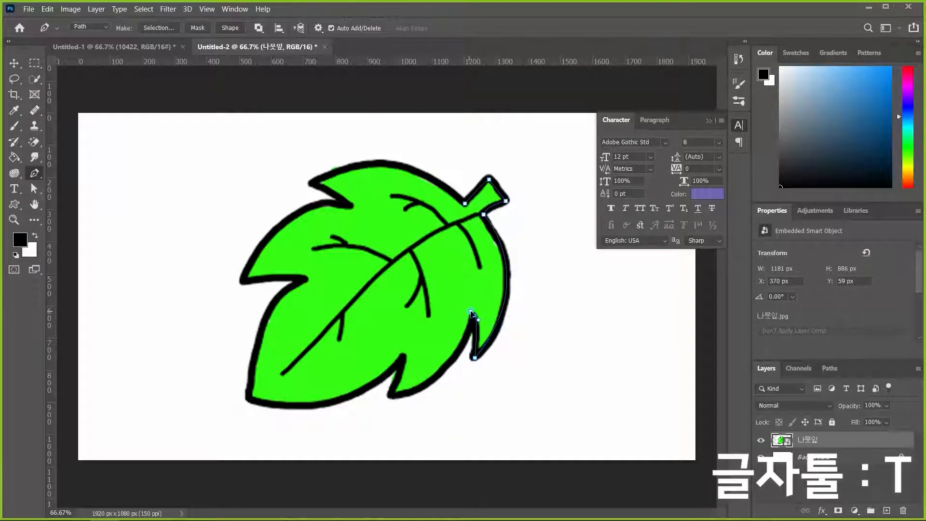
alt+click(474, 315)
Trace the leaf's lower-right lobe with a curved segment to its tip and up into the second notch.
click(391, 395)
drag(391, 395, 452, 394)
alt+click(393, 394)
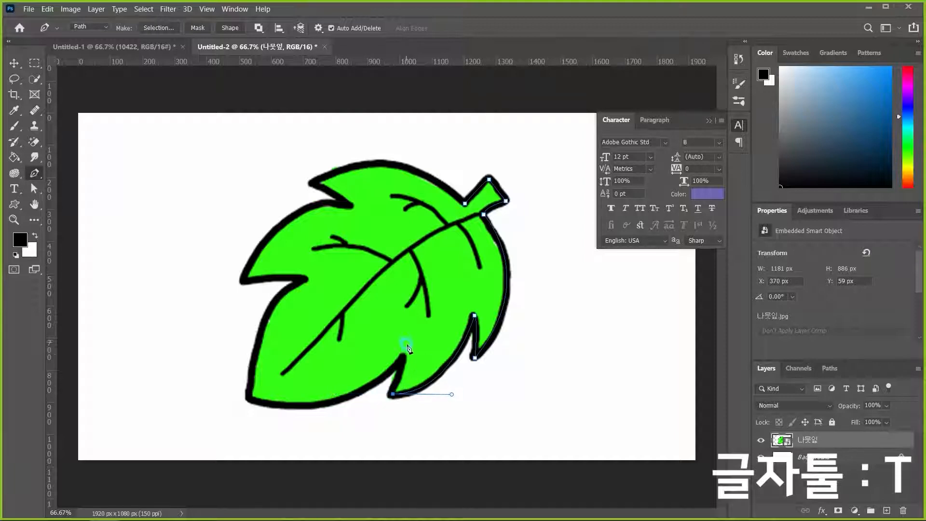
drag(402, 357, 398, 349)
alt+click(403, 357)
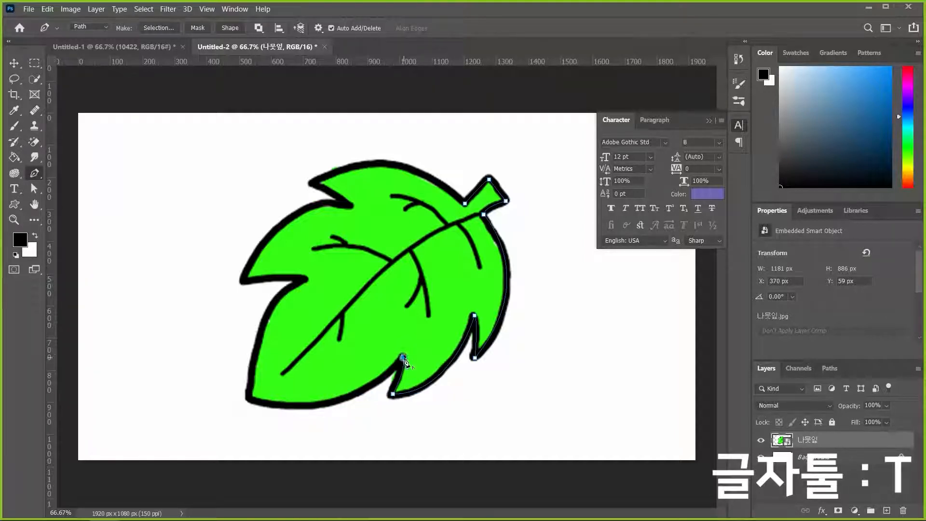
Trace the leaf's bottom edge, the lower-left corner and the left side through the notch to the left tip.
drag(249, 398, 150, 368)
alt+click(249, 399)
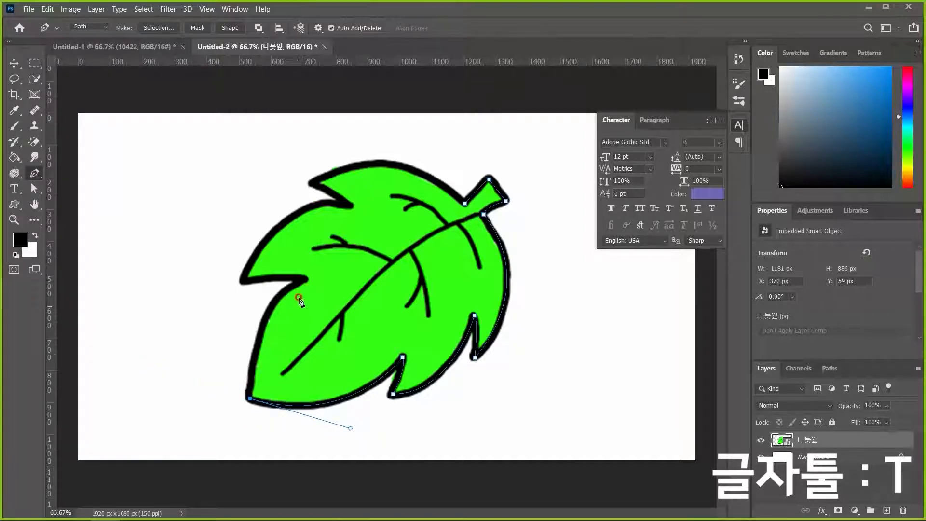
drag(302, 279, 353, 269)
alt+click(303, 280)
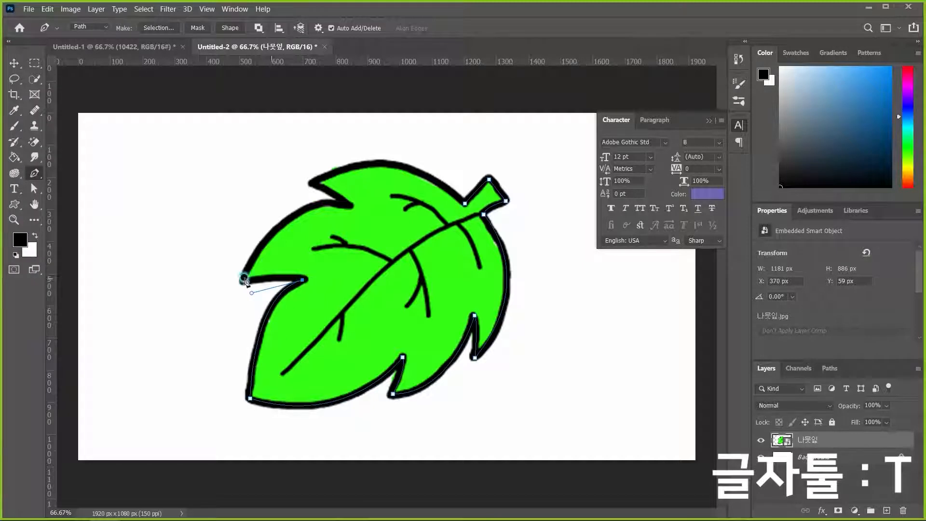
drag(242, 281, 209, 291)
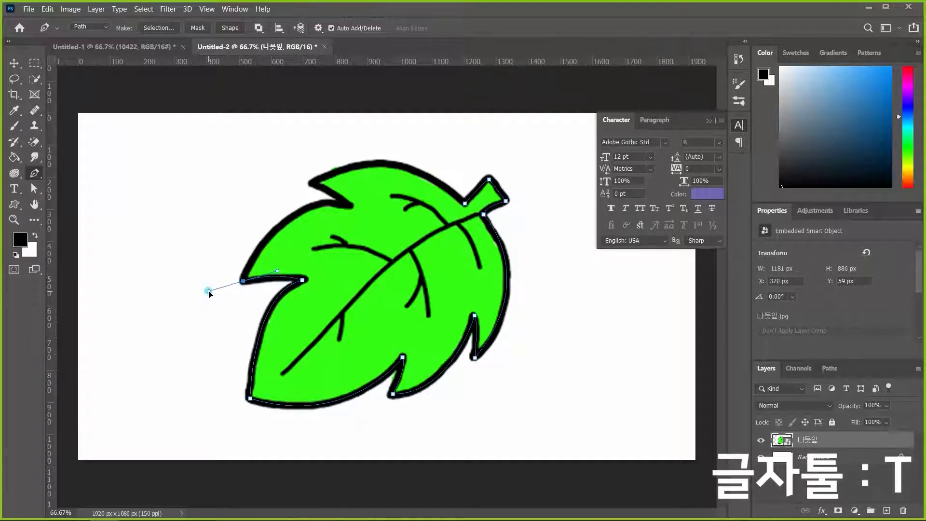
alt+click(244, 282)
Trace the leaf's upper-left edge, notch and top lobe, closing the Pen path at its starting point by the stem.
drag(346, 205, 414, 223)
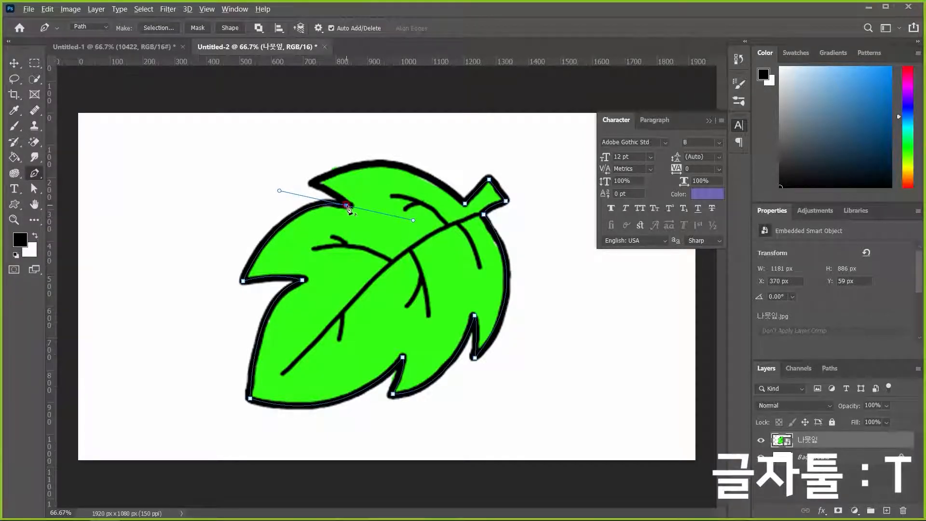
alt+click(347, 205)
drag(314, 185, 304, 185)
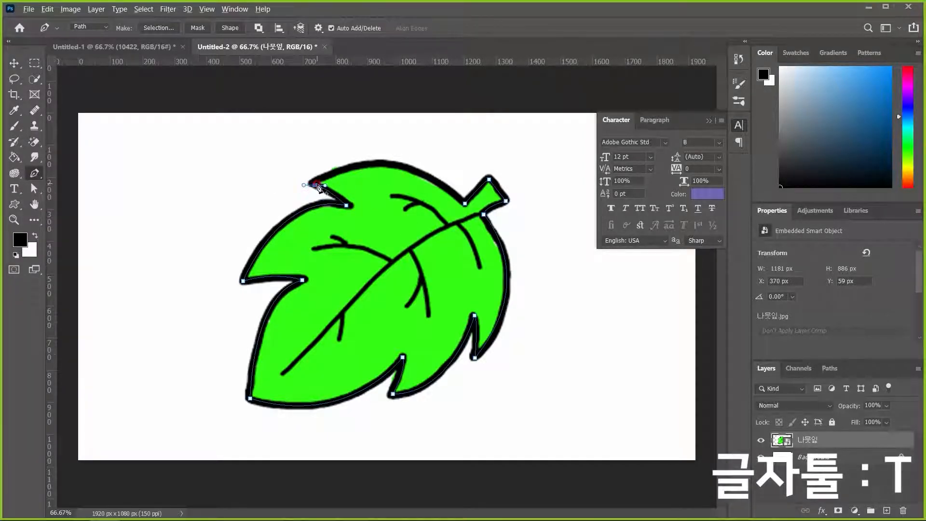
alt+click(314, 186)
drag(465, 204, 544, 284)
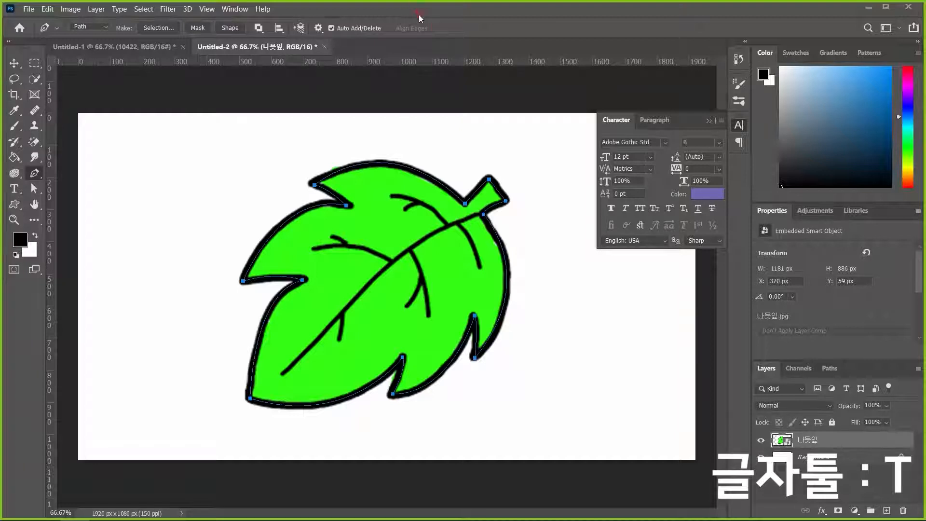
Create a text area inside the closed leaf path with the Type tool and replace the placeholder text with "나뭇잎".
key(t)
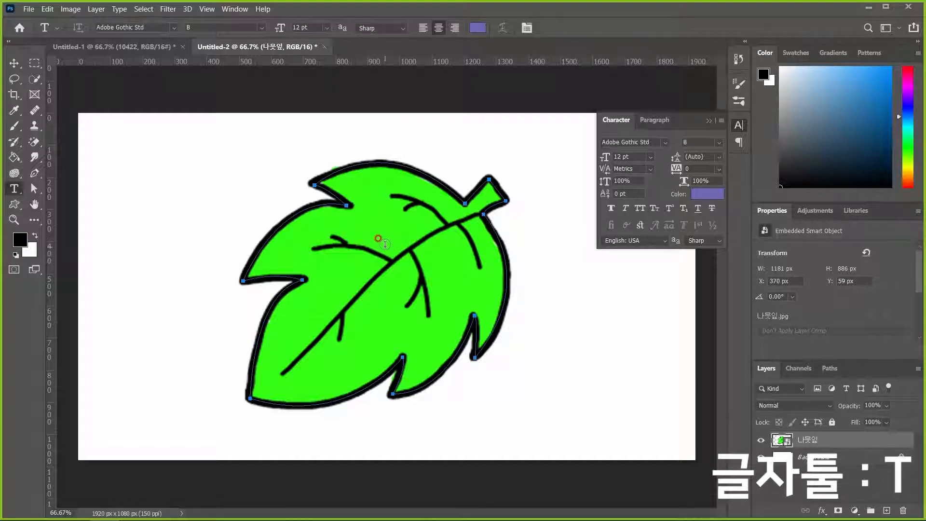
click(385, 243)
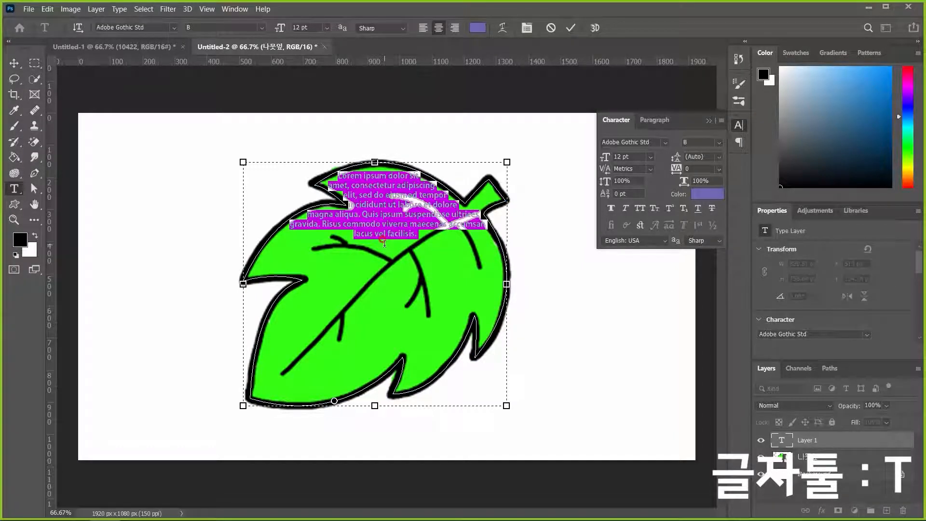
key(BackSpace)
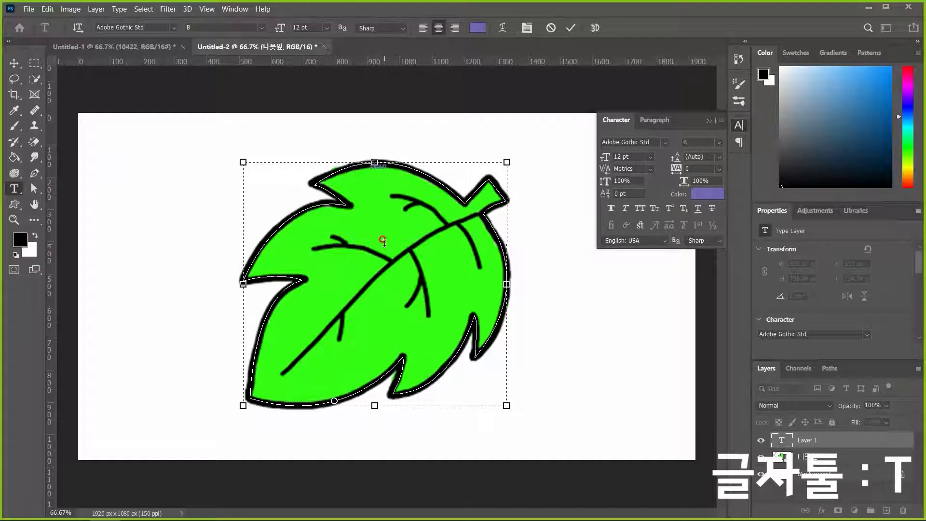
text(나뭇이)
Copy "나뭇잎" and paste it repeatedly until the text fills the whole leaf outline, and commit the text.
key(ctrl+a)
key(ctrl+c)
key(ctrl+v)
key(ctrl+v)
key(ctrl+v)
key(ctrl+v)
key(ctrl+v)
key(ctrl+v)
key(ctrl+v)
key(ctrl+v)
key(ctrl+v)
key(ctrl+v)
key(ctrl+v)
key(ctrl+a)
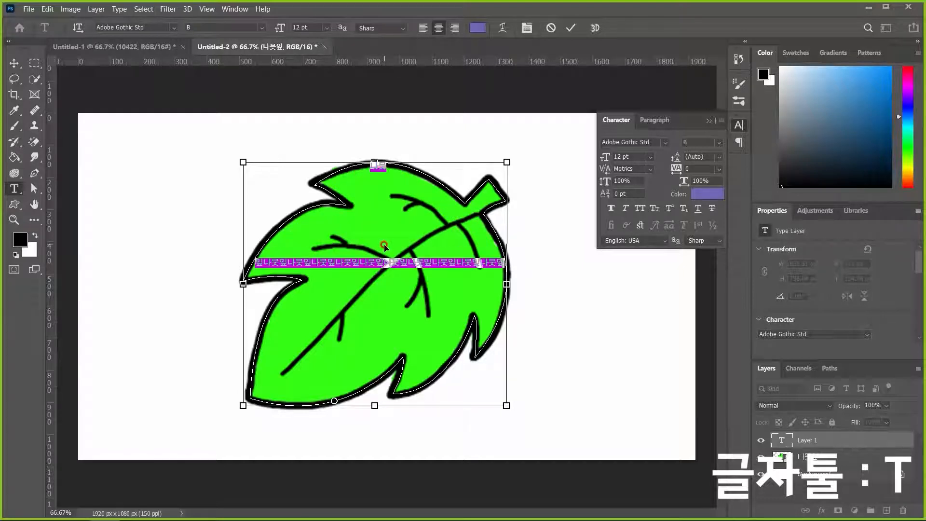
key(ctrl+c)
key(ctrl+v)
key(ctrl+v)
key(ctrl+v)
key(ctrl+v)
key(ctrl+v)
key(ctrl+v)
key(ctrl+v)
key(ctrl+v)
key(ctrl+v)
key(ctrl+v)
key(ctrl+v)
key(ctrl+v)
key(ctrl+v)
key(ctrl+v)
key(ctrl+v)
key(ctrl+v)
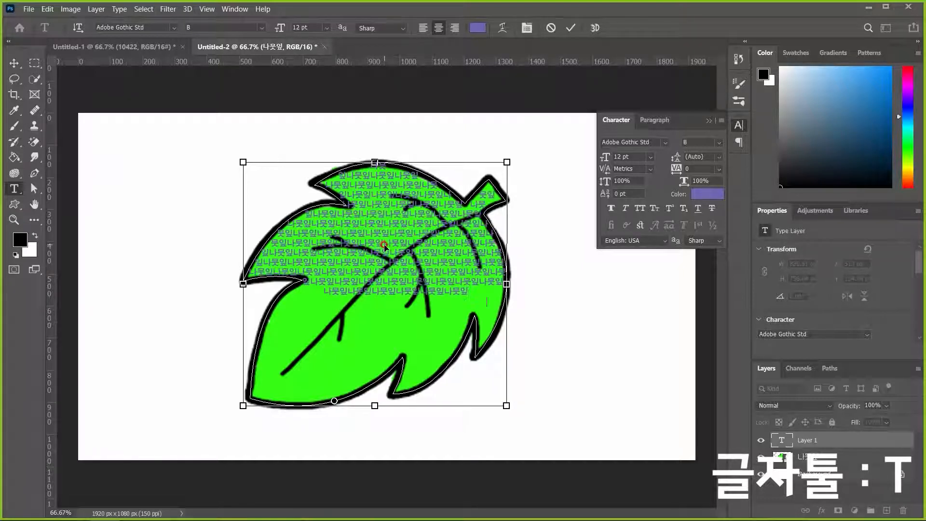
key(ctrl+v)
key(ctrl+v)
key(ctrl+v)
key(ctrl+v)
key(ctrl+v)
key(ctrl+v)
key(ctrl+v)
key(ctrl+v)
key(ctrl+v)
key(ctrl+v)
key(ctrl+v)
key(ctrl+v)
key(ctrl+v)
key(ctrl+v)
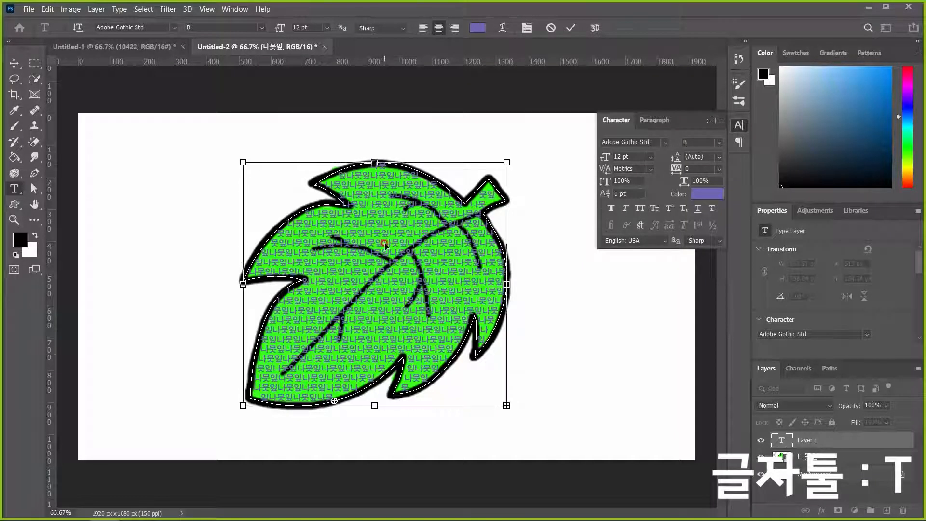
key(ctrl+Return)
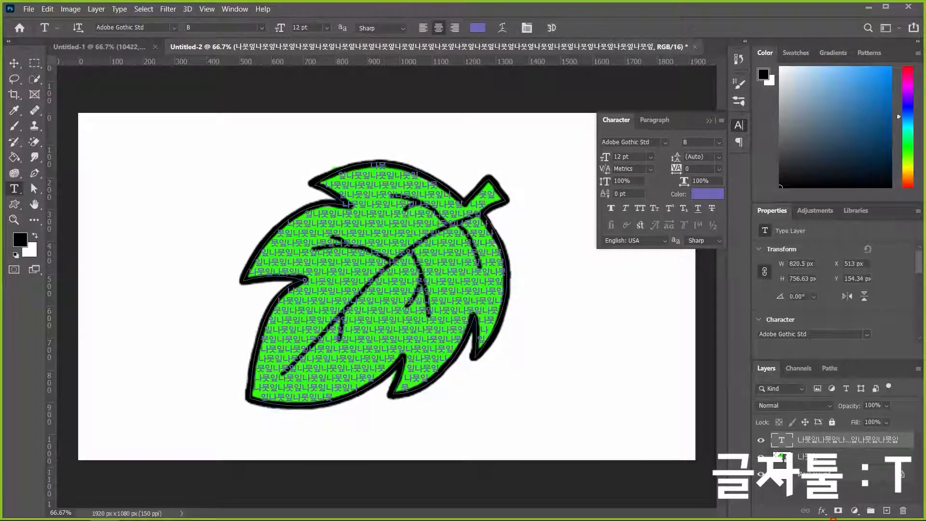
Hide the leaf image layer and change the leaf-shaped text's color to a vivid green.
click(760, 456)
click(14, 64)
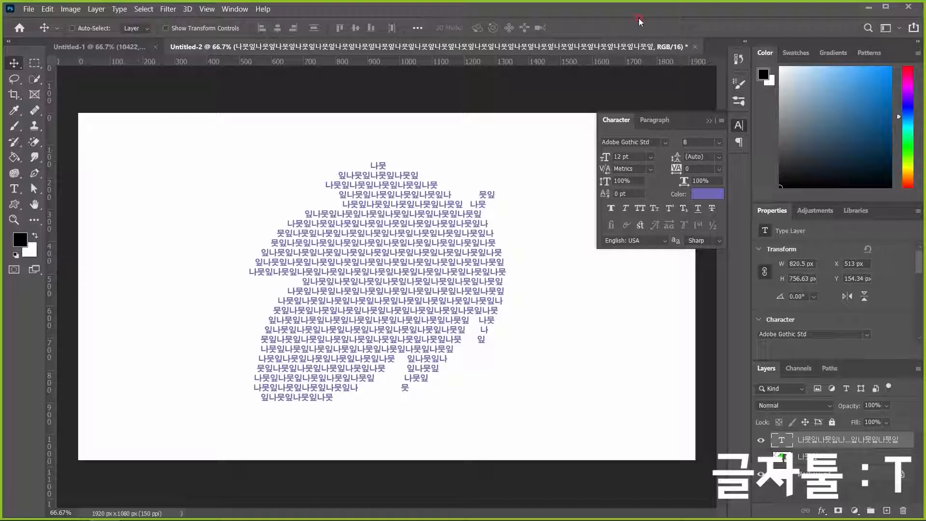
click(701, 200)
click(350, 160)
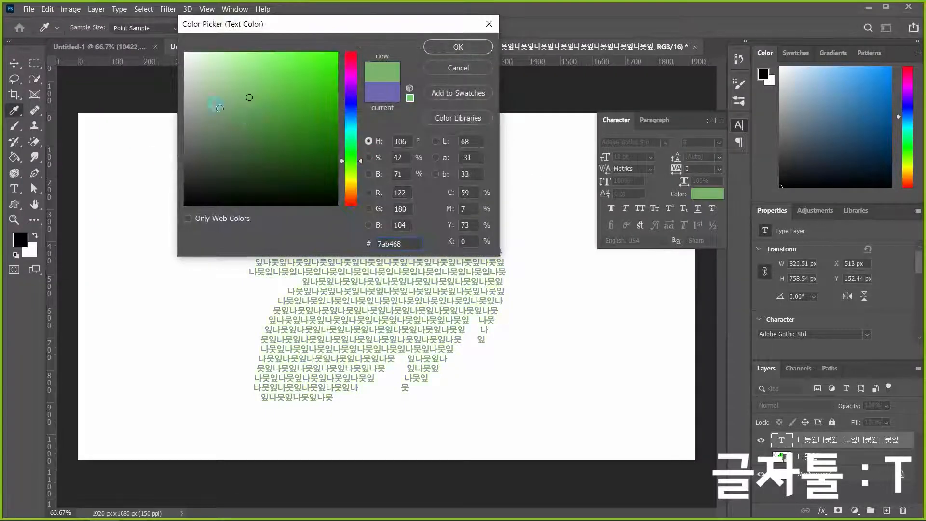
click(286, 111)
click(456, 46)
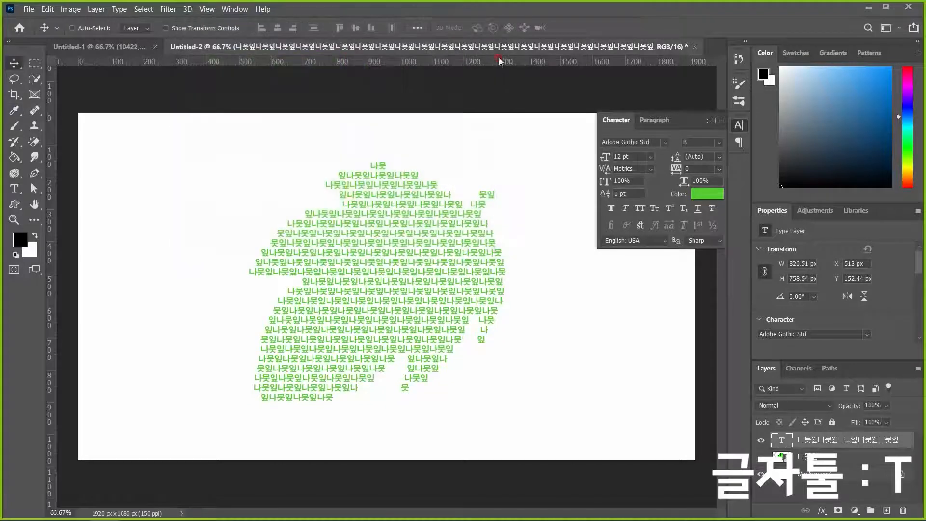
Reduce the leaf-shaped text to 8 pt, and copy and paste it until it fills the outline again.
click(840, 226)
mouse_move(606, 158)
mouse_down()
mouse_move(596, 158)
mouse_move(604, 158)
mouse_up()
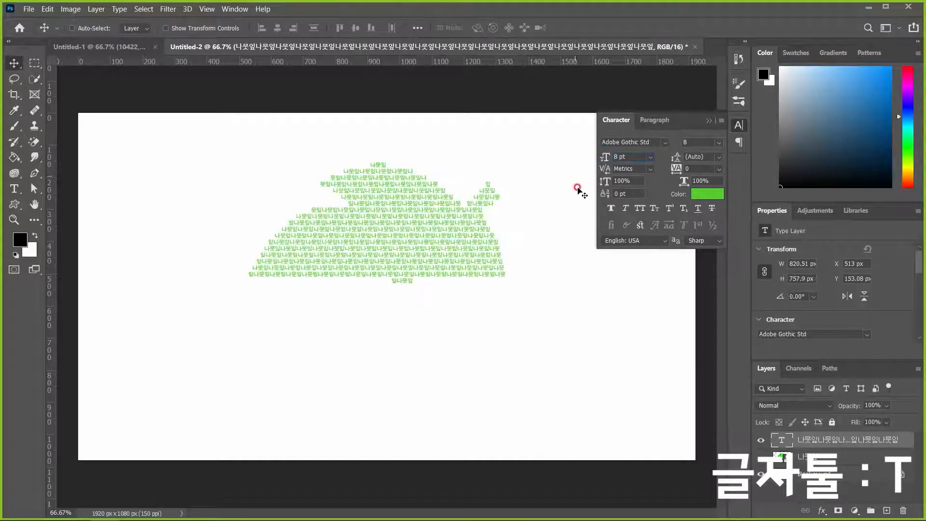
click(13, 189)
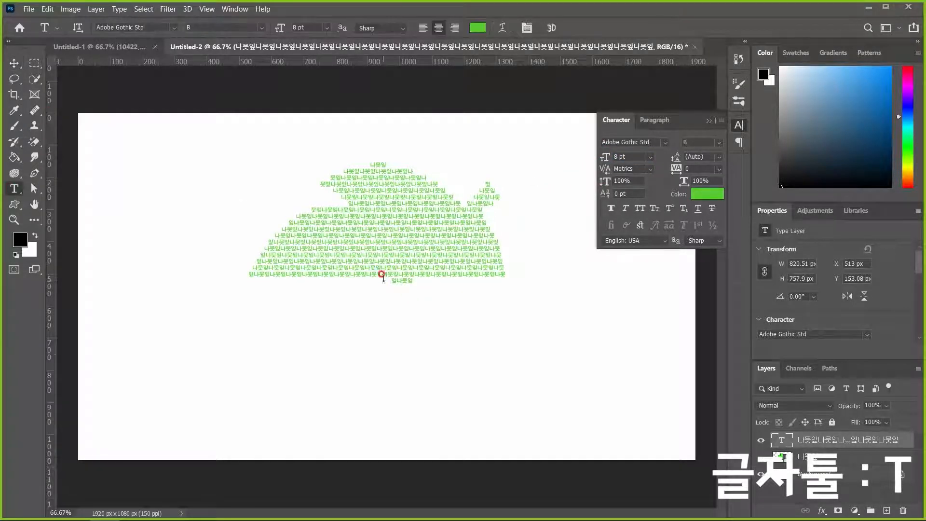
click(416, 278)
key(ctrl+a)
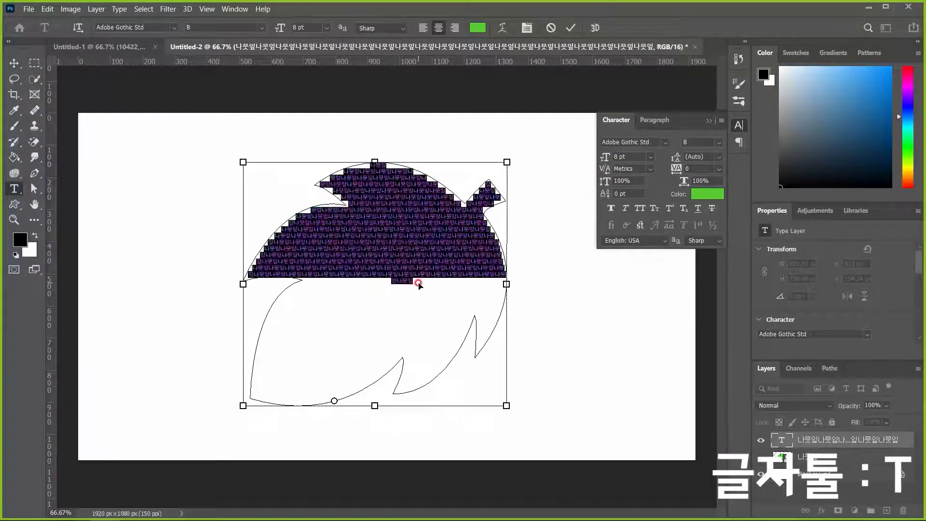
key(ctrl+c)
key(ctrl+v)
key(ctrl+v)
key(ctrl+v)
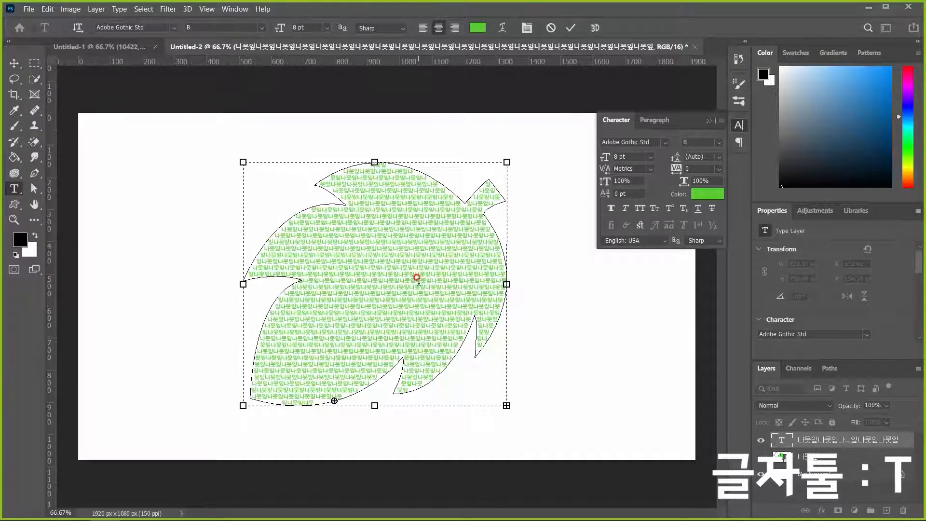
key(ctrl+Return)
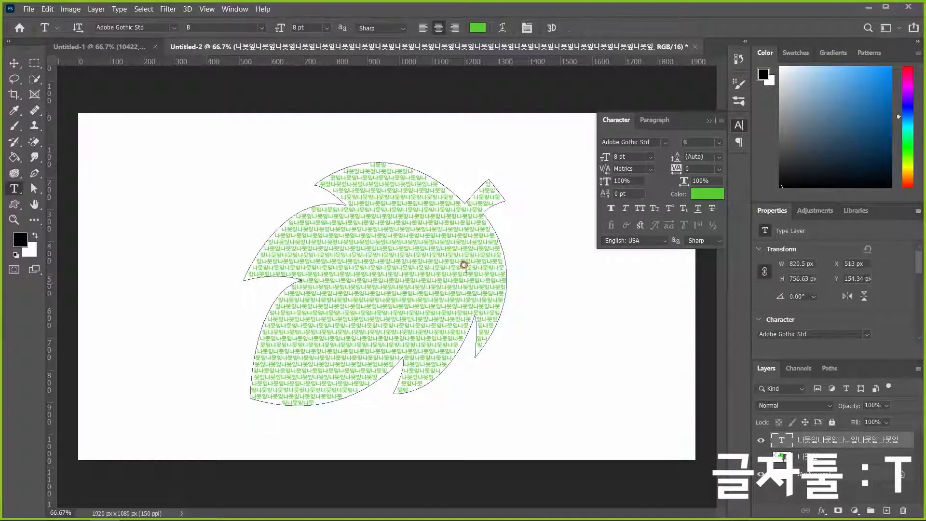
Try the leaf-shaped text at 6 pt and view it without its path outline.
click(612, 151)
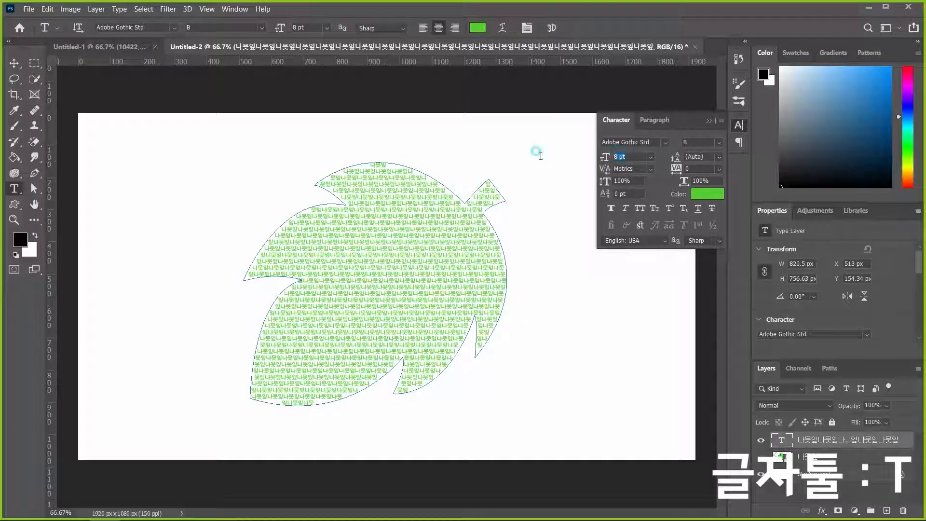
text(6)
key(Return)
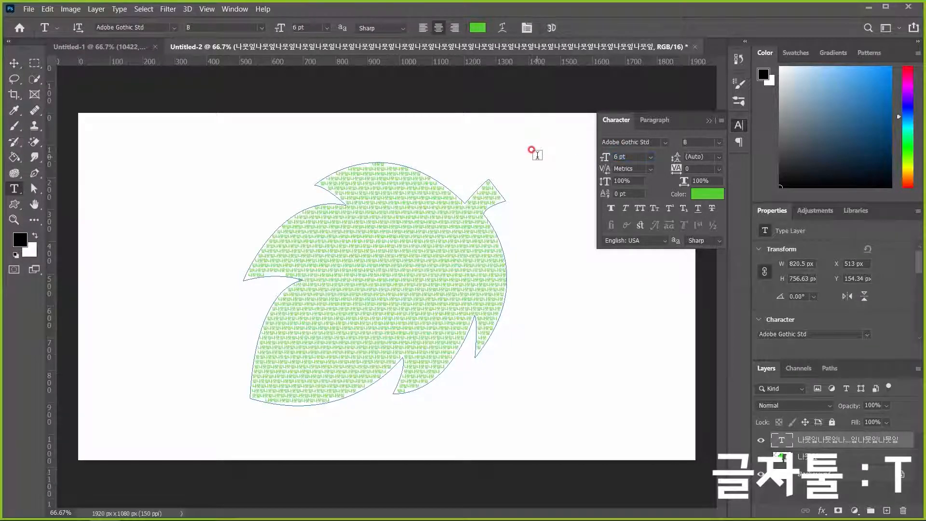
key(v)
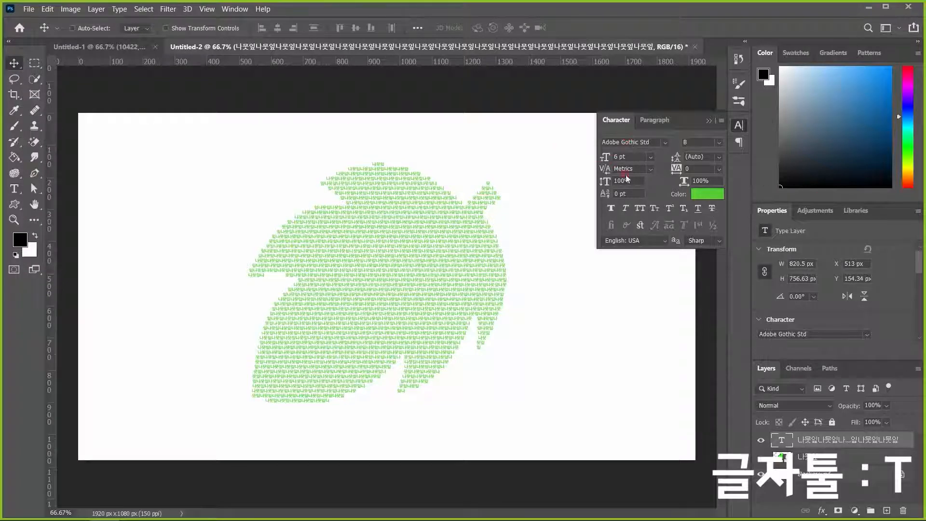
Set the leaf-shaped text's size to 10 pt.
click(622, 157)
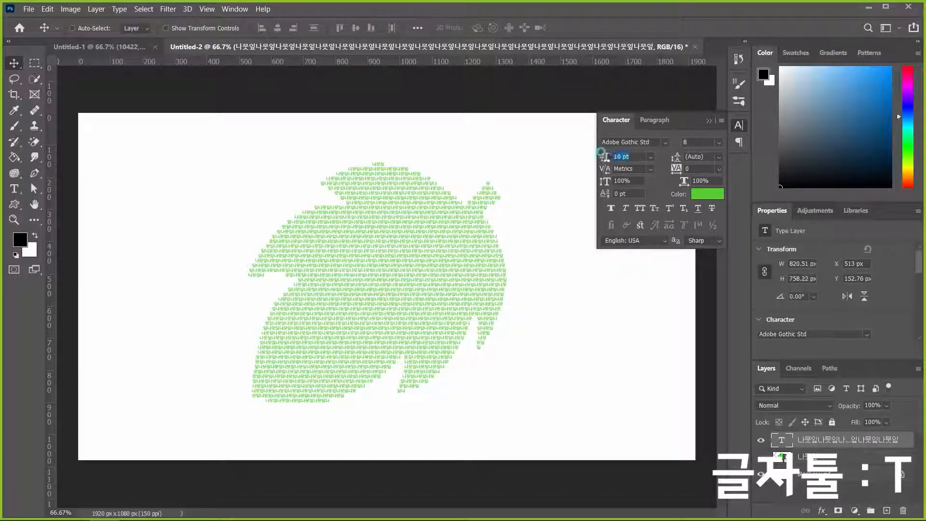
text(10)
key(Return)
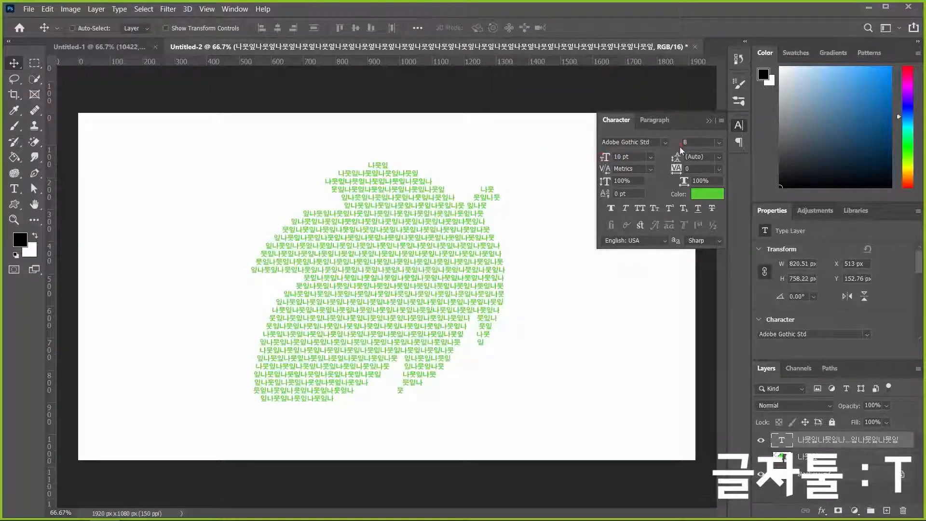
click(14, 64)
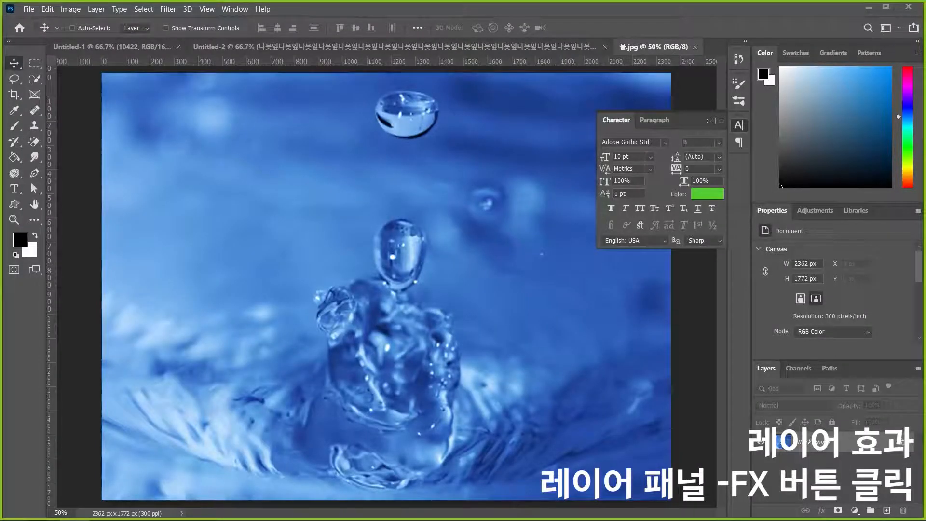
Collapse the character settings and add the text "WATER" near the middle of the water photo with the Type tool.
click(711, 120)
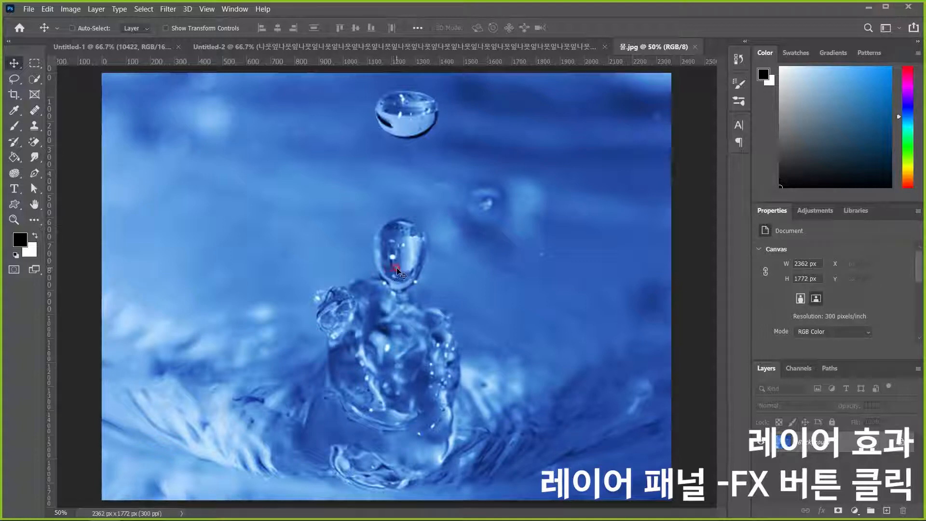
key(t)
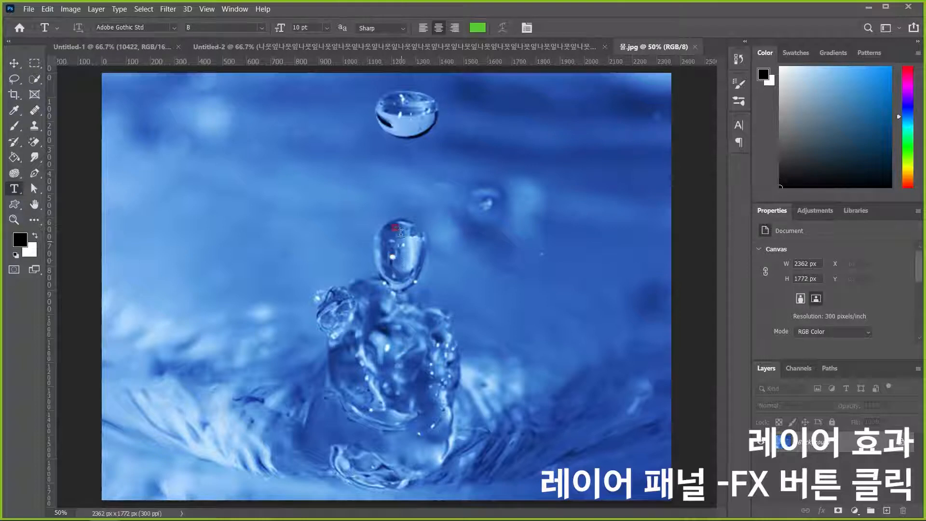
click(379, 263)
text(WATER)
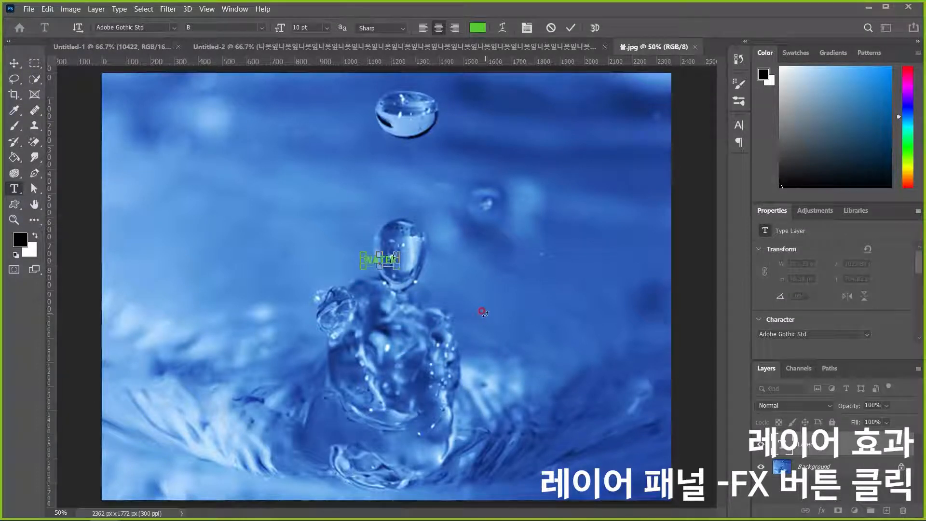
click(482, 312)
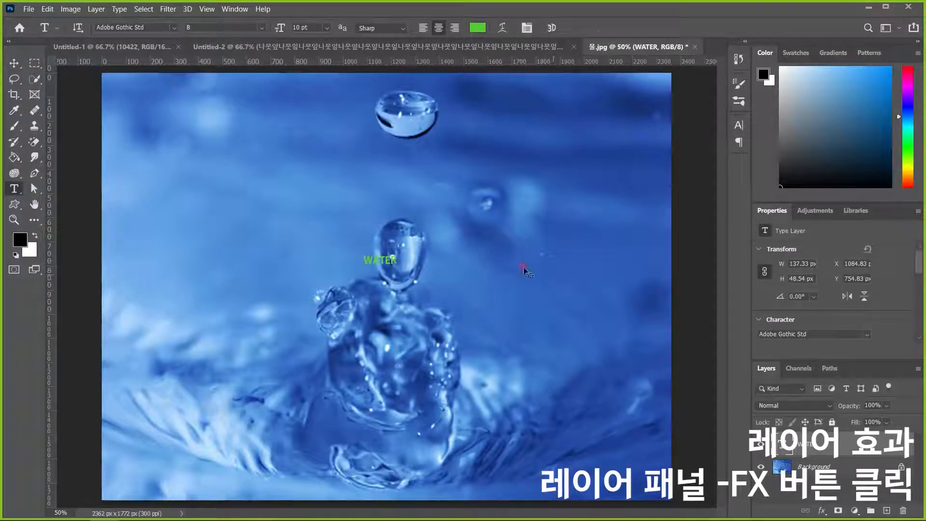
Enlarge the "WATER" text to about 2244 px wide and center it on the canvas.
key(ctrl+t)
drag(397, 268, 650, 379)
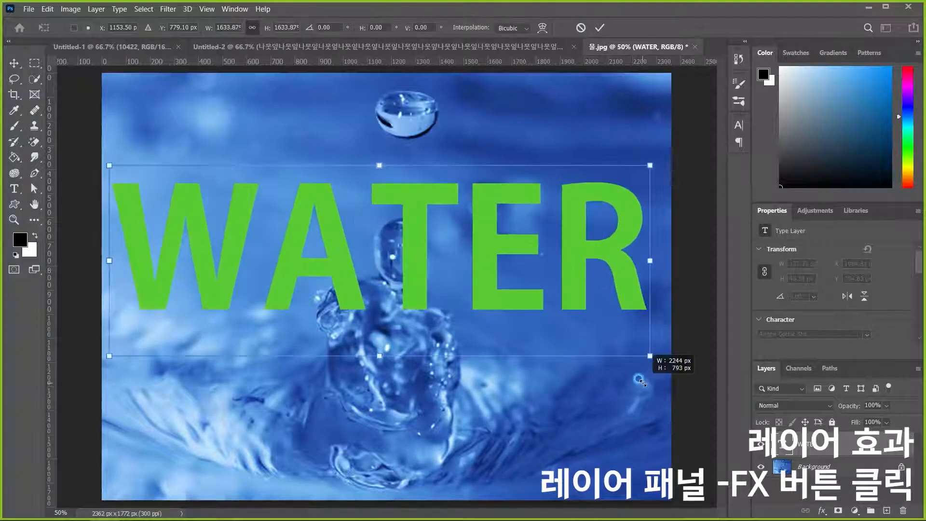
drag(574, 275, 580, 297)
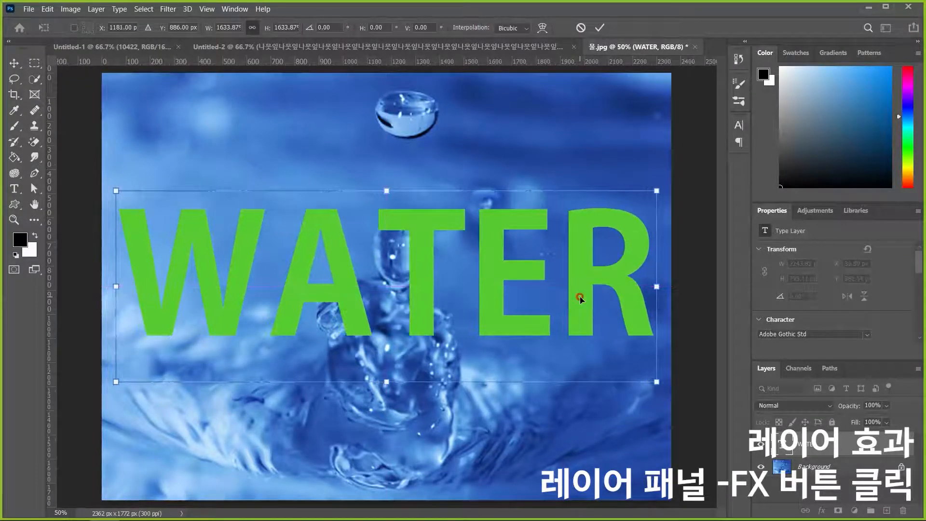
key(Return)
click(483, 31)
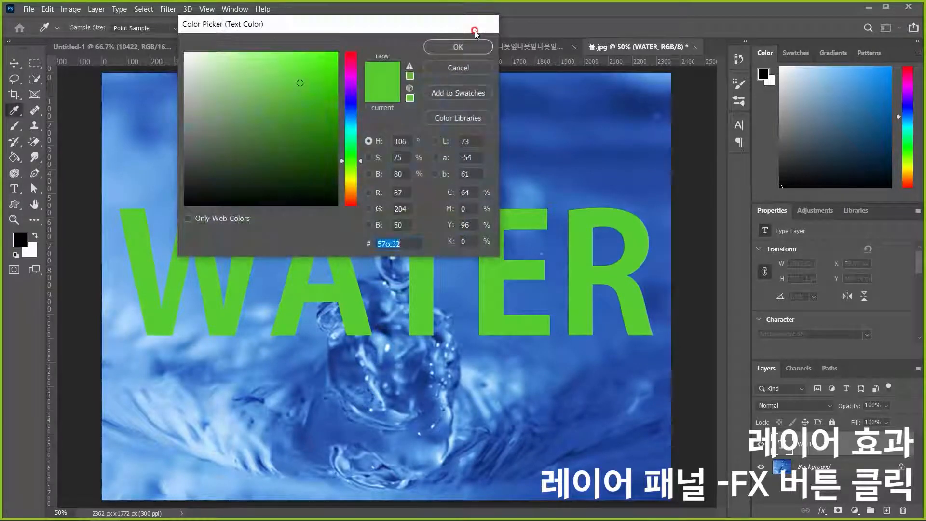
click(481, 26)
Change the "WATER" text's font to Cafe24 Ssurround.
click(174, 27)
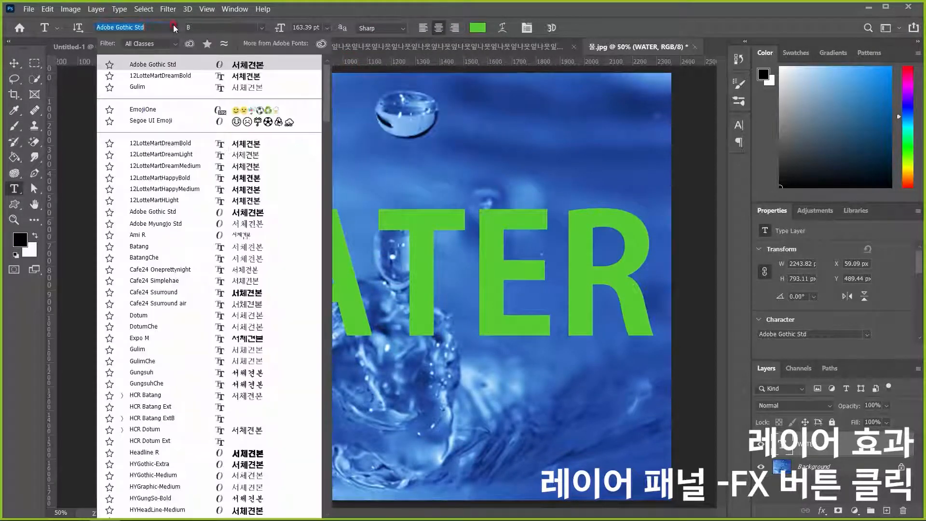
scroll(128, 265, down, 3)
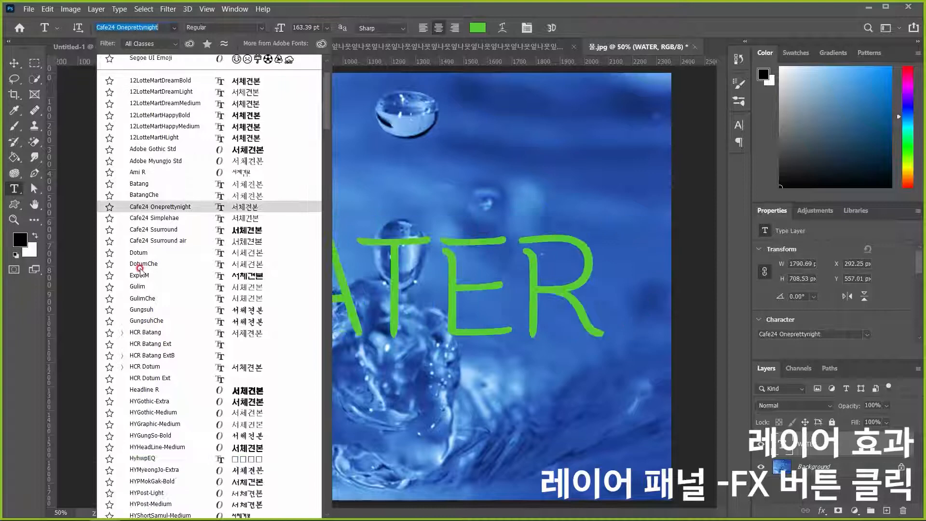
click(149, 228)
Scale the "WATER" text down to about 85% and recenter it vertically on the canvas.
key(ctrl+t)
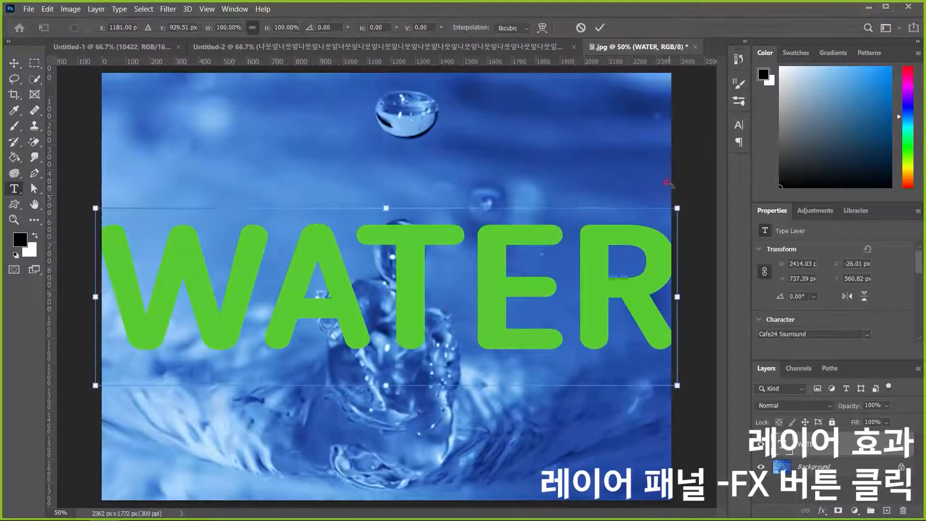
drag(677, 208, 632, 222)
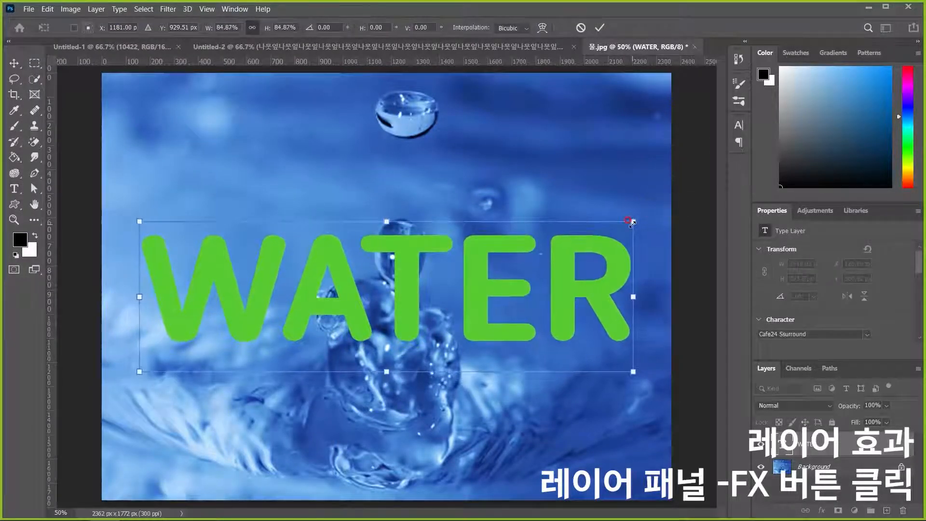
key(Return)
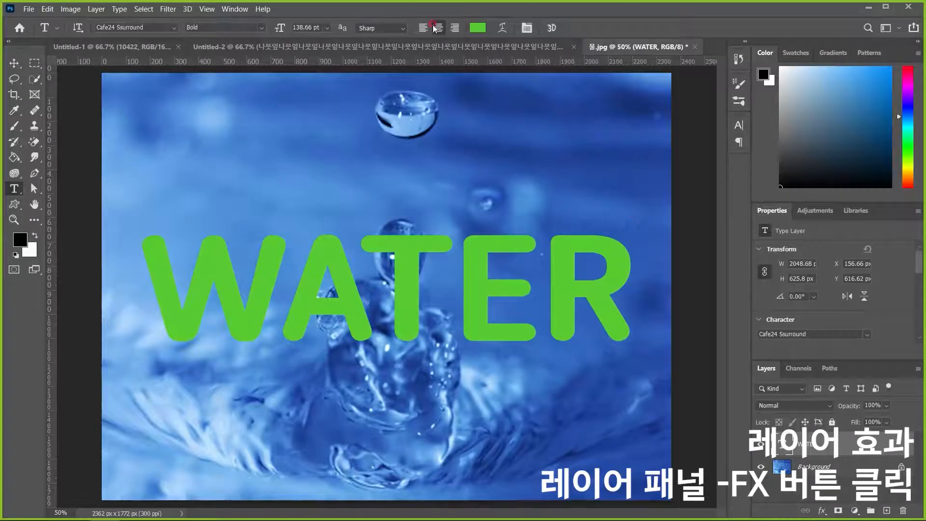
key(ctrl+t)
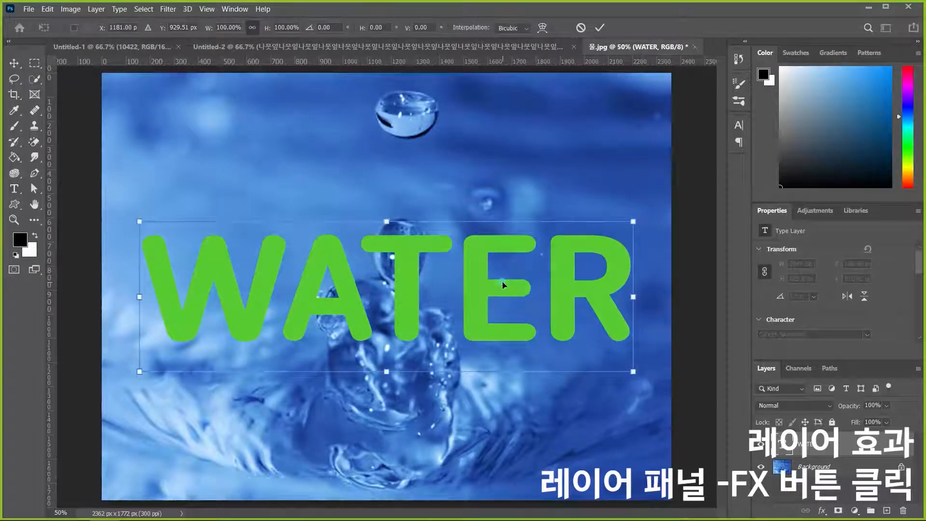
drag(503, 284, 502, 271)
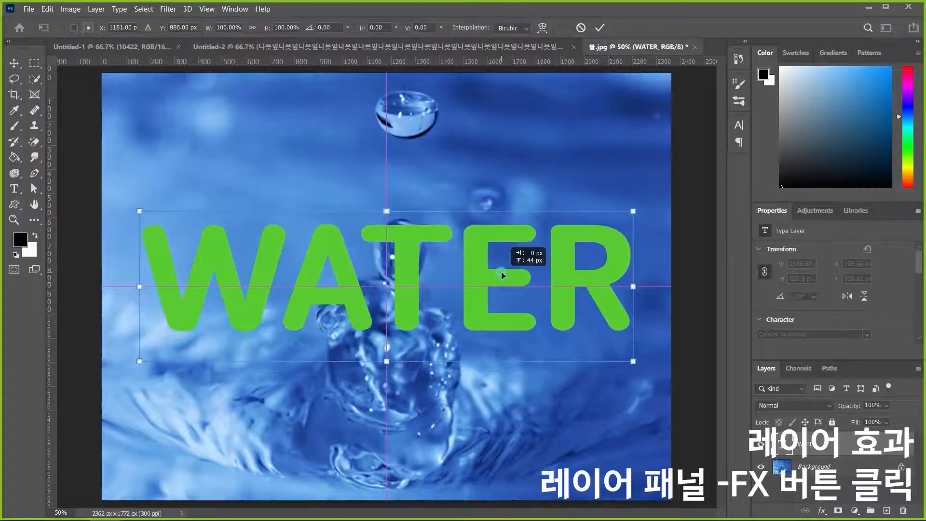
key(Return)
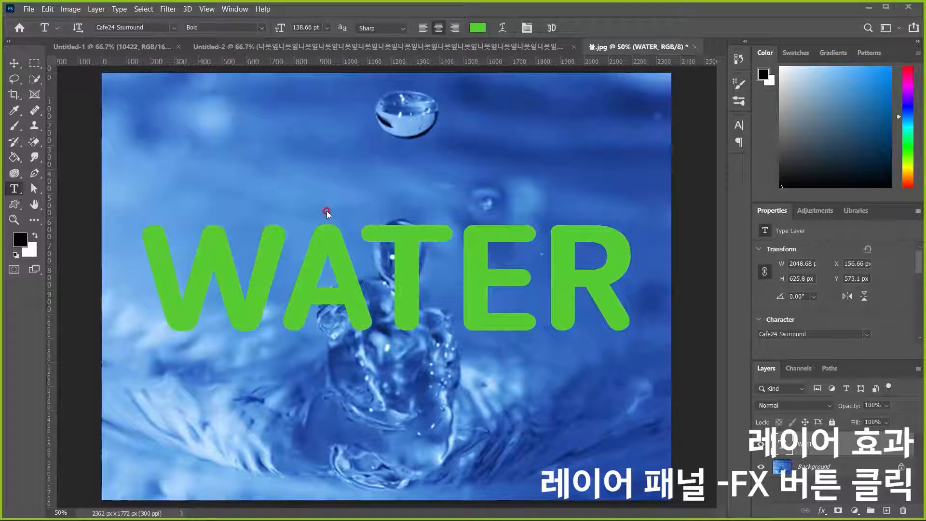
Give the Layers panel more room, add a Bevel & Emboss effect to the "WATER" layer, and reposition the Layer Style dialog.
drag(800, 360, 810, 235)
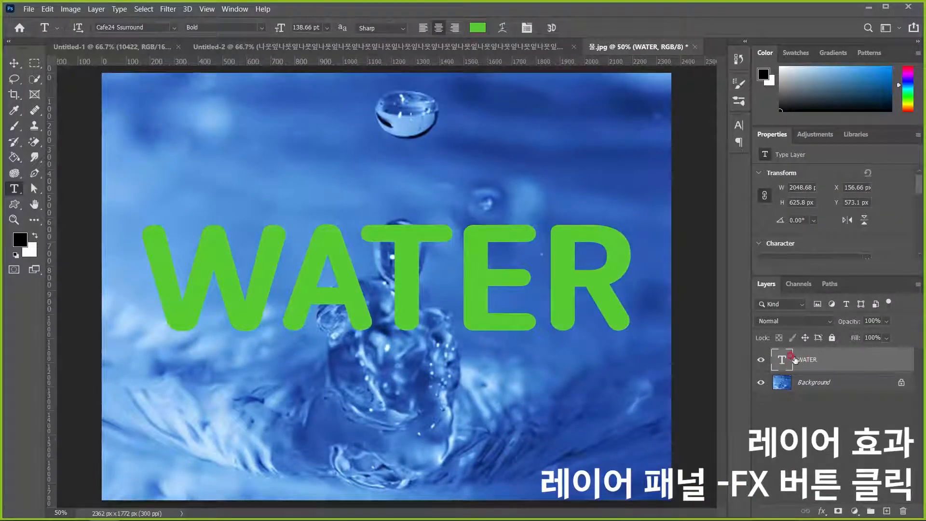
click(820, 510)
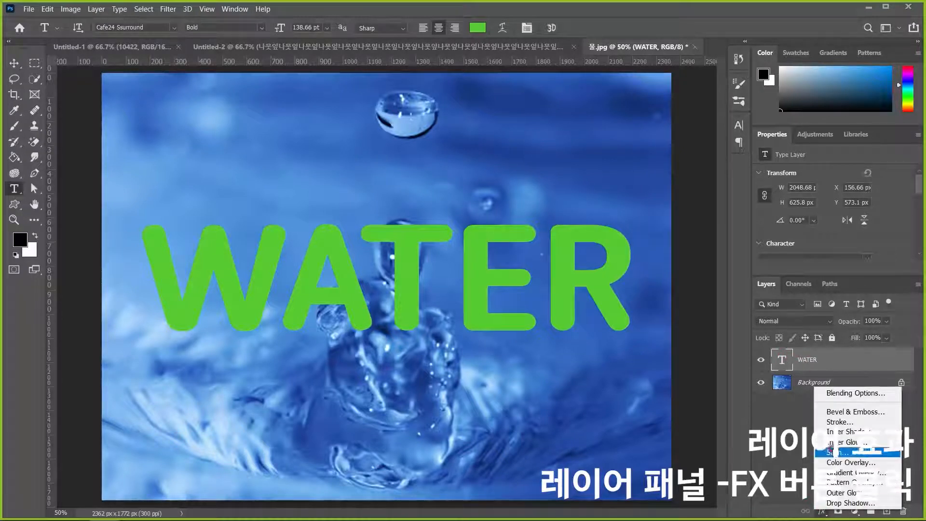
click(846, 411)
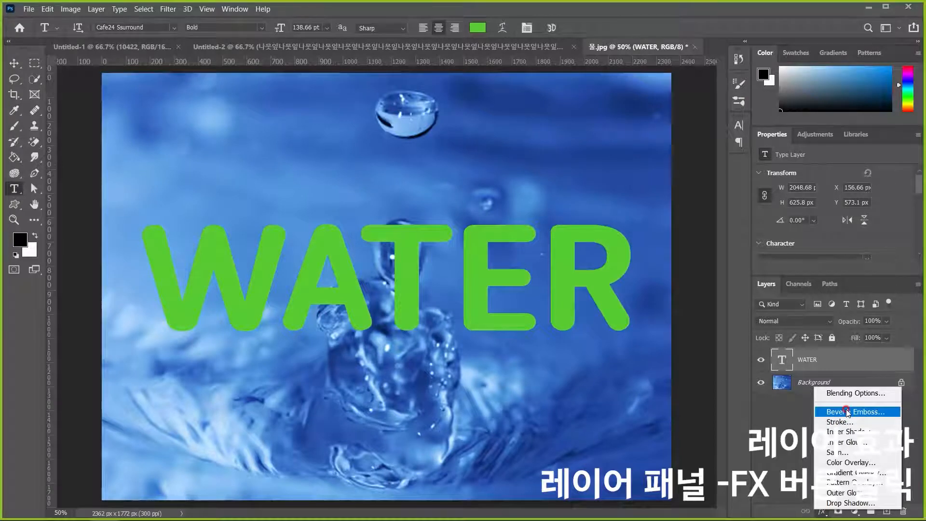
click(848, 412)
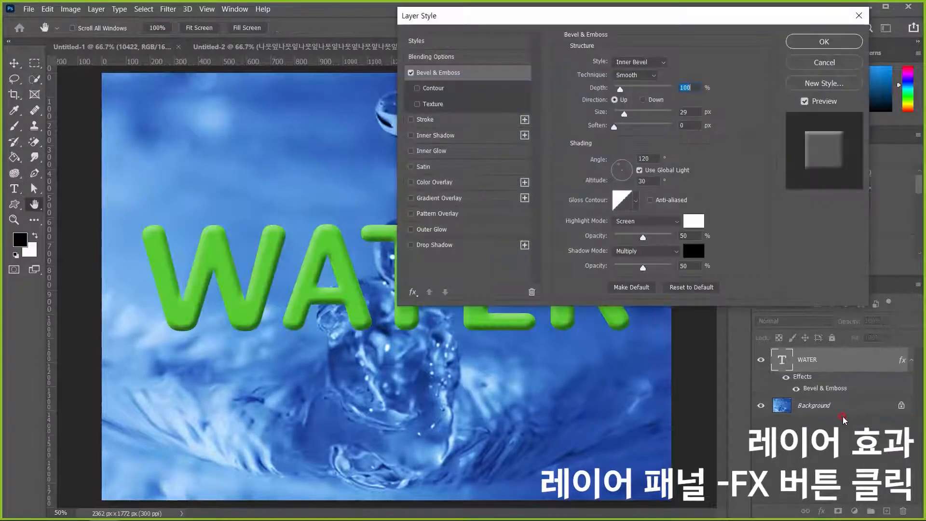
drag(643, 3, 444, 78)
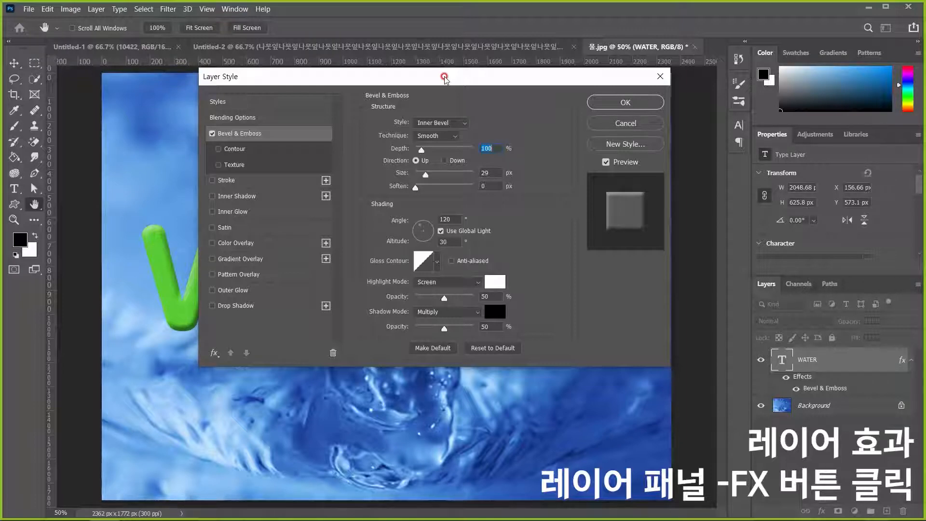
drag(467, 77, 428, 367)
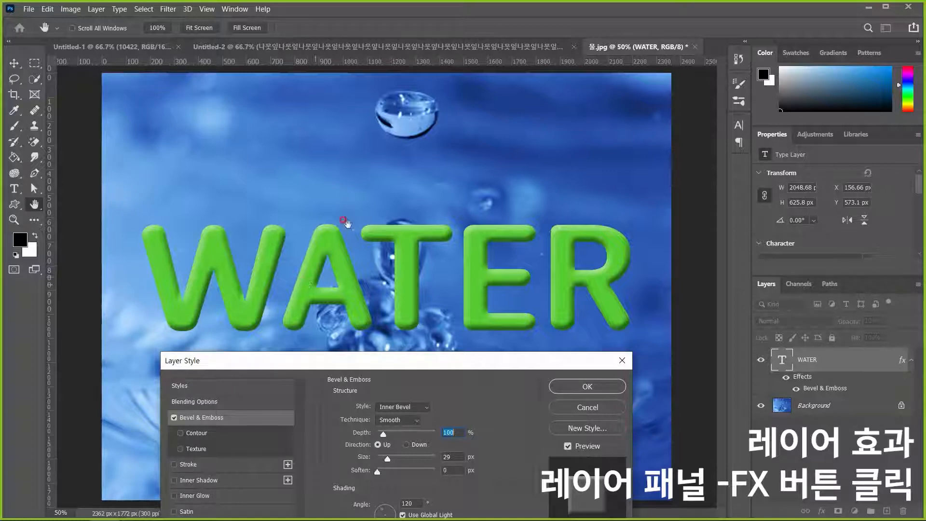
drag(479, 363, 595, 66)
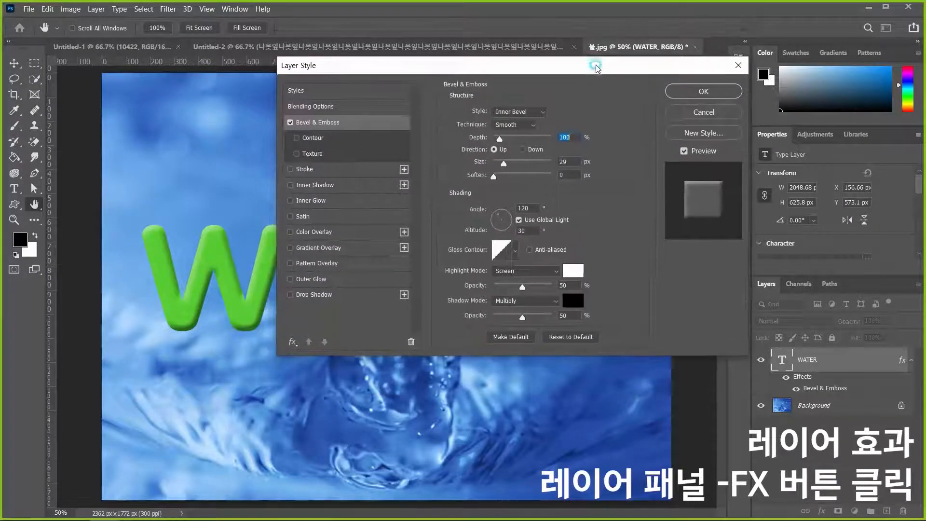
drag(537, 73, 566, 70)
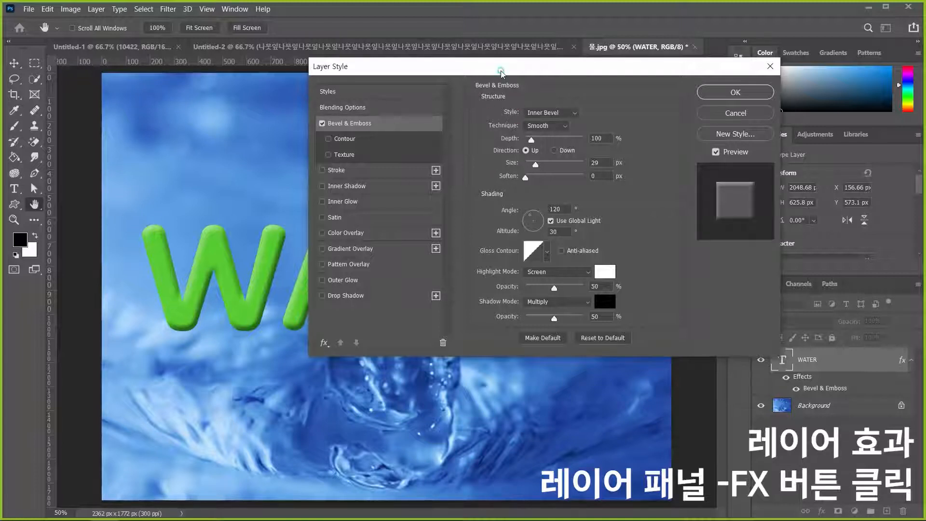
Try the Outer Bevel, Emboss and Pillow Emboss styles on the text and return to Inner Bevel.
click(544, 114)
click(544, 125)
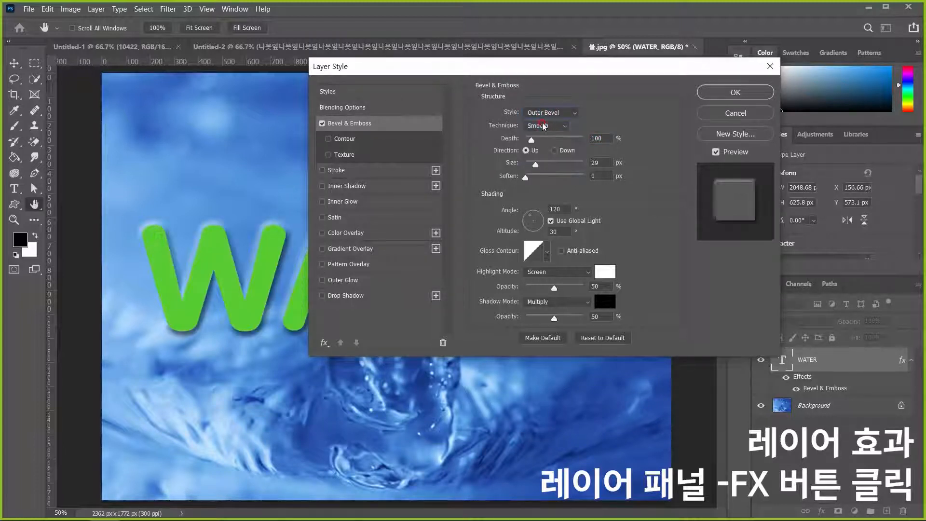
click(544, 114)
click(543, 123)
click(544, 113)
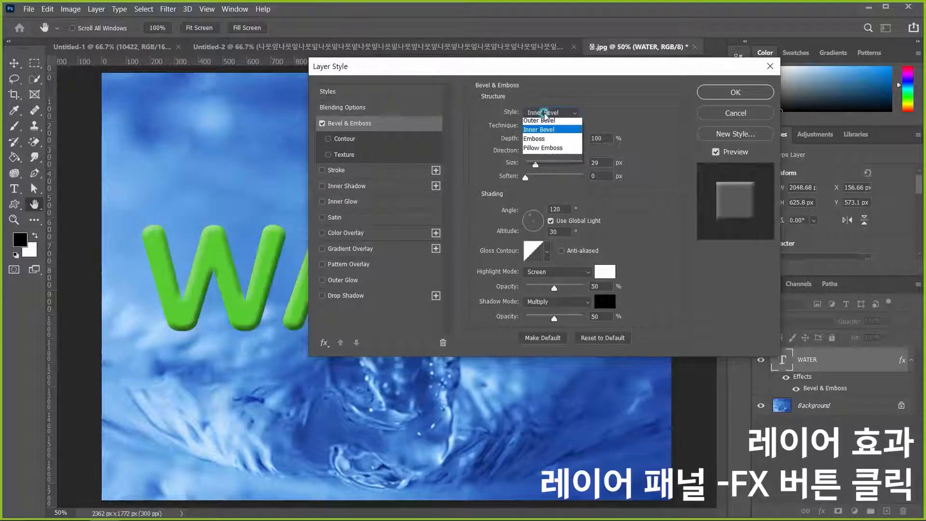
click(544, 141)
click(541, 112)
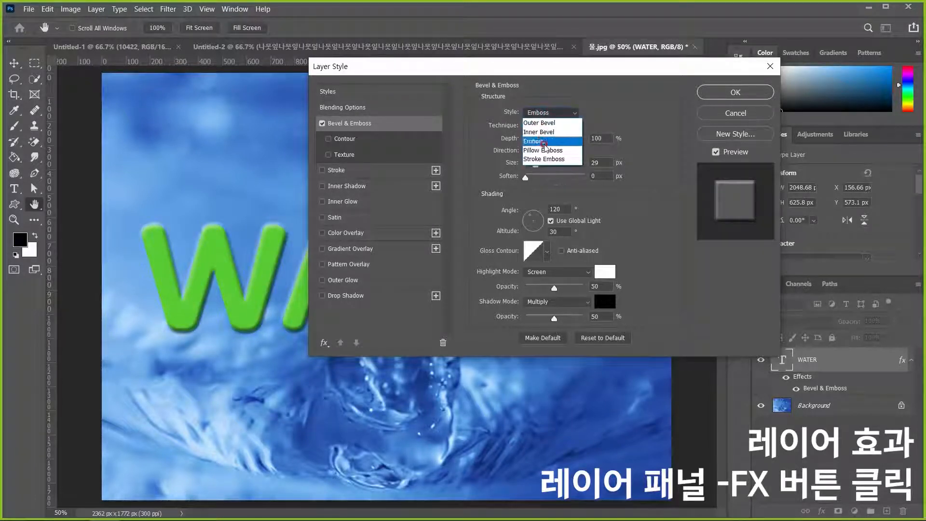
click(544, 151)
click(545, 113)
click(545, 126)
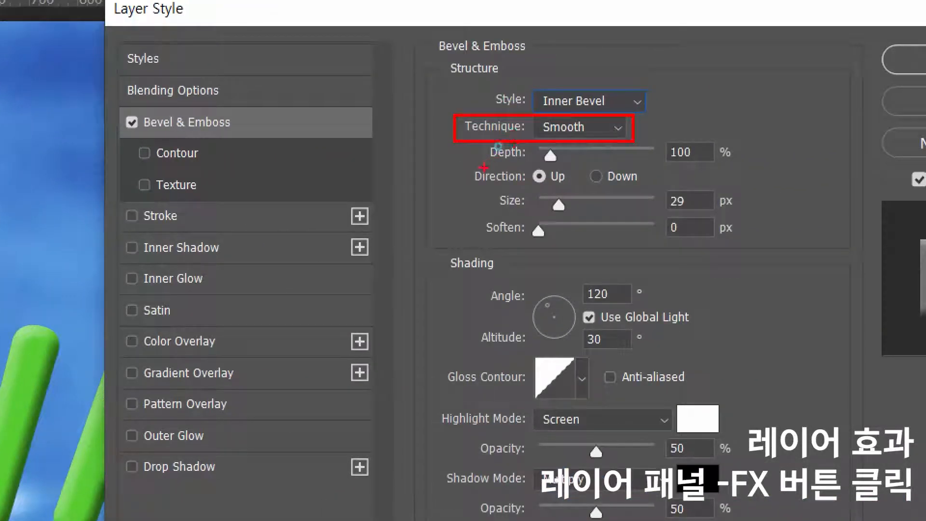
mouse_move(484, 168)
mouse_down()
mouse_move(752, 169)
mouse_move(767, 125)
mouse_up()
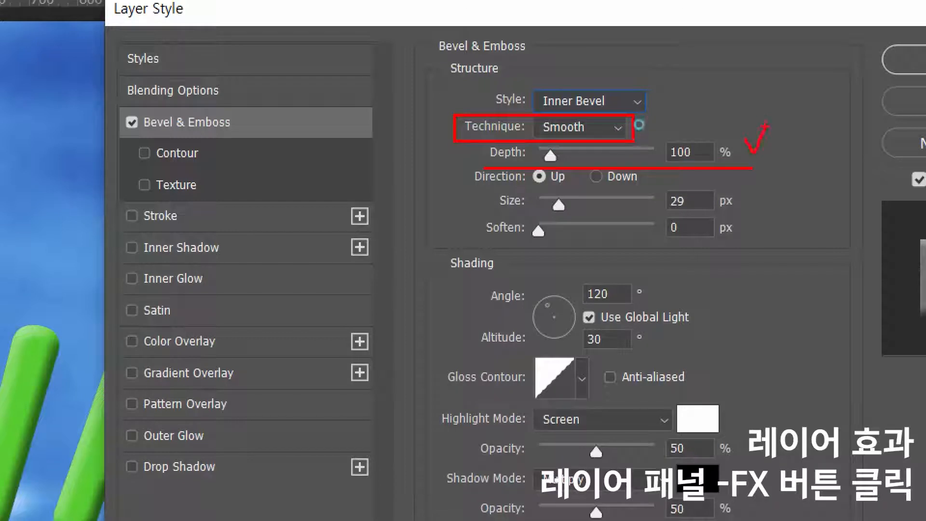
key(Escape)
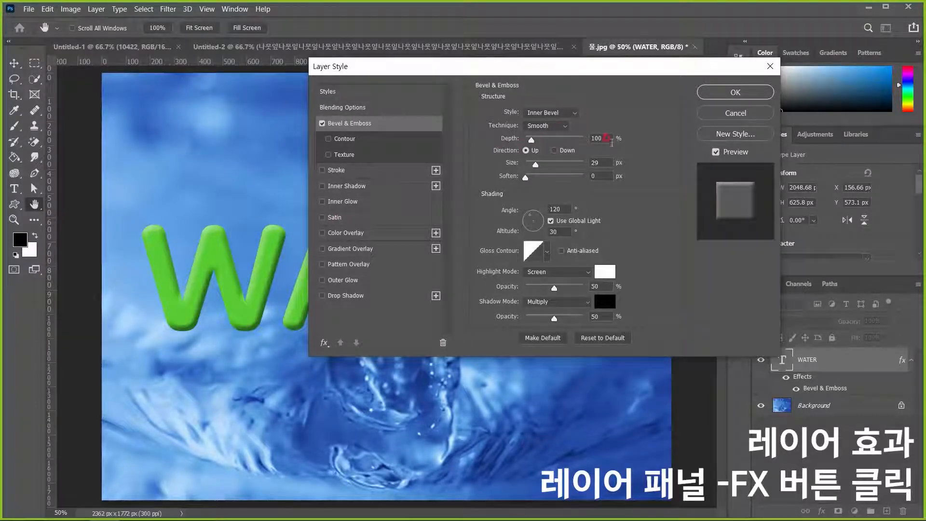
Set the Bevel & Emboss depth to 500%.
drag(609, 139, 506, 134)
drag(485, 139, 554, 139)
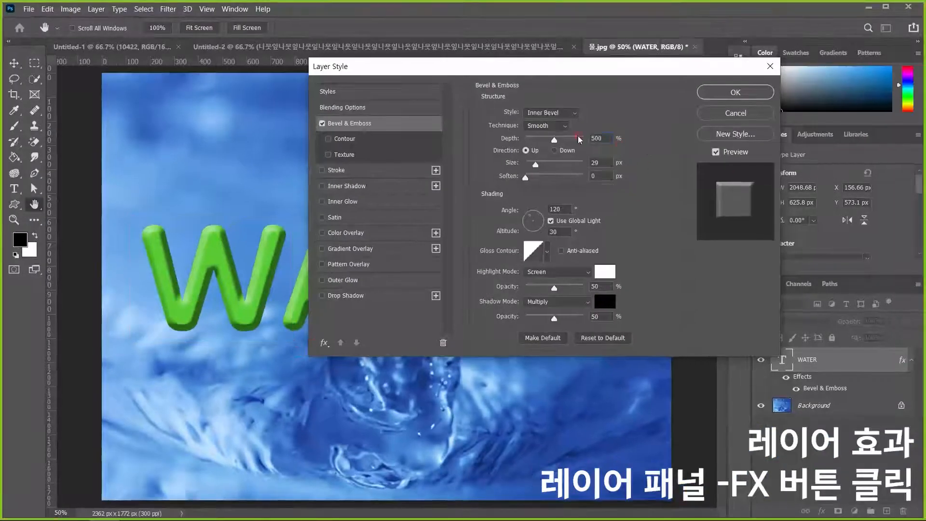
mouse_move(553, 141)
mouse_down()
mouse_move(515, 149)
mouse_move(588, 150)
mouse_move(525, 151)
mouse_move(549, 153)
mouse_move(530, 140)
mouse_move(553, 140)
mouse_up()
click(599, 138)
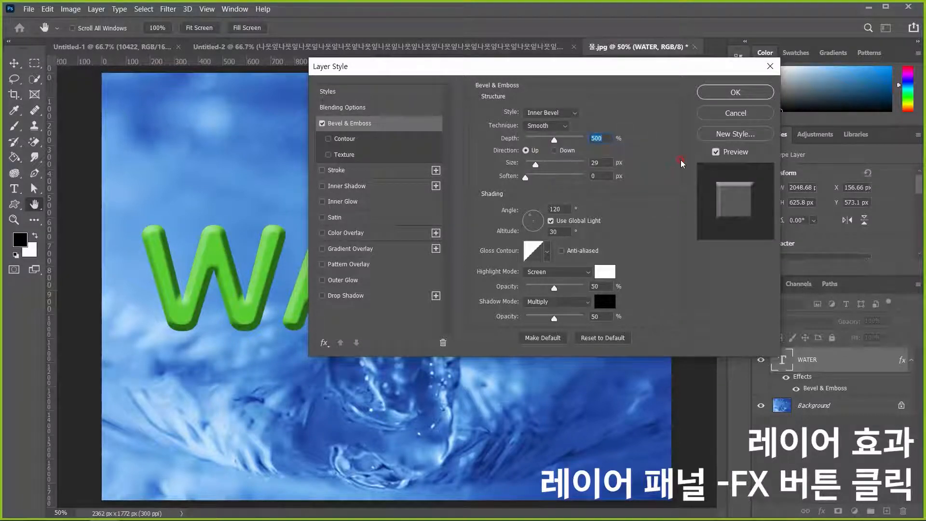
Set the bevel's size to 30 px and its soften amount to 15 px.
click(606, 162)
text(30)
click(610, 176)
drag(526, 177, 552, 179)
text(15)
click(662, 213)
drag(579, 177, 548, 169)
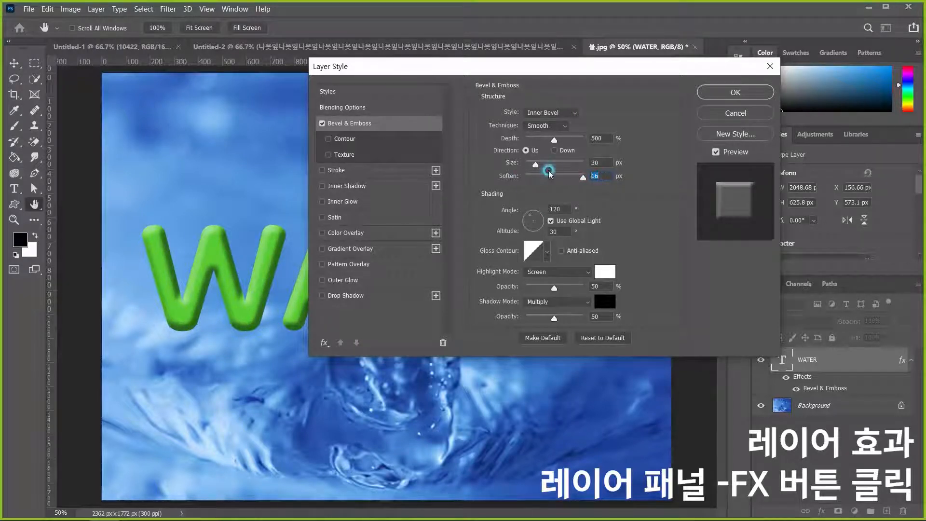
text(15)
click(643, 203)
click(644, 203)
Set the bevel's shading angle to 140° and its altitude to 30°.
mouse_move(534, 209)
mouse_down()
mouse_move(536, 227)
mouse_move(532, 215)
mouse_up()
drag(553, 287, 551, 289)
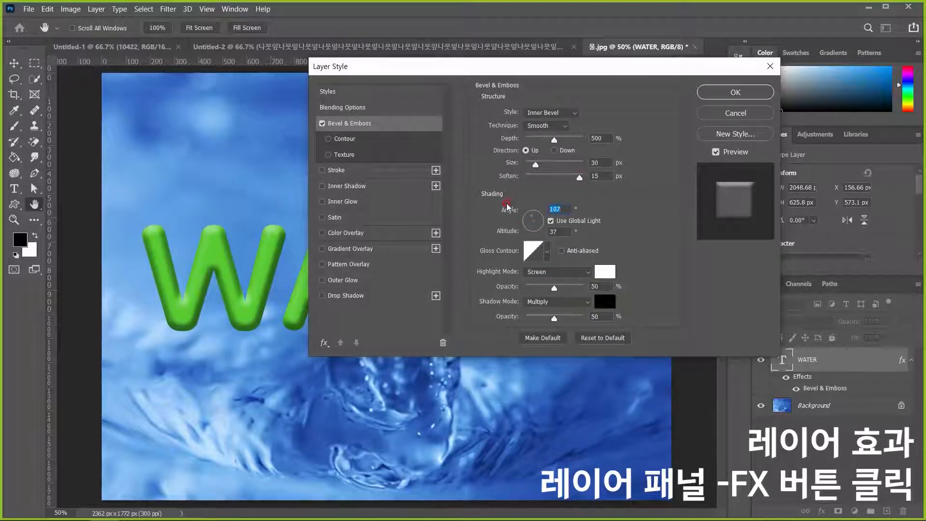
text(140)
key(Tab)
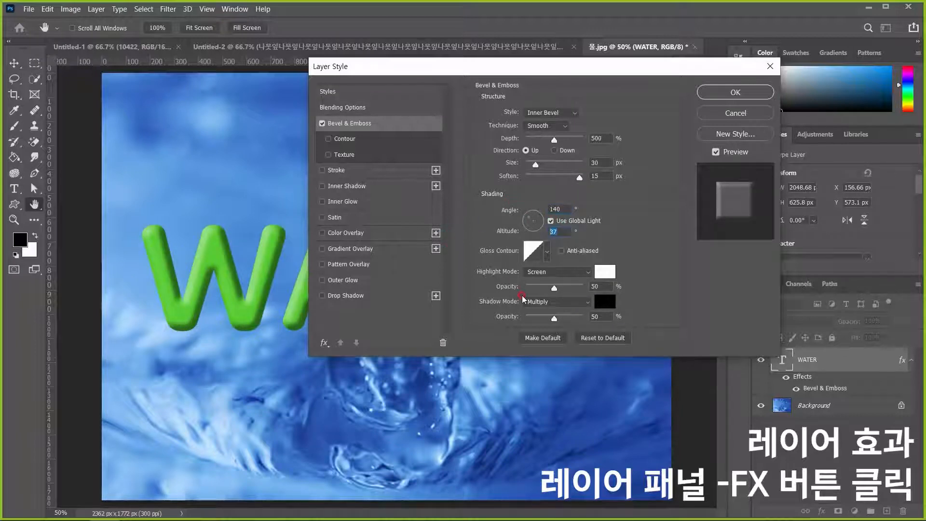
text(30)
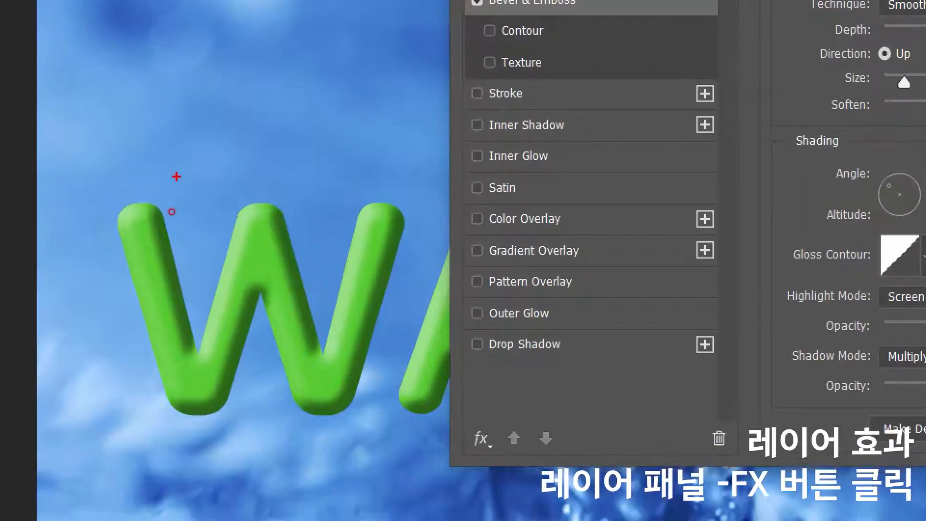
mouse_move(176, 178)
mouse_down()
mouse_move(257, 259)
mouse_move(221, 258)
mouse_up()
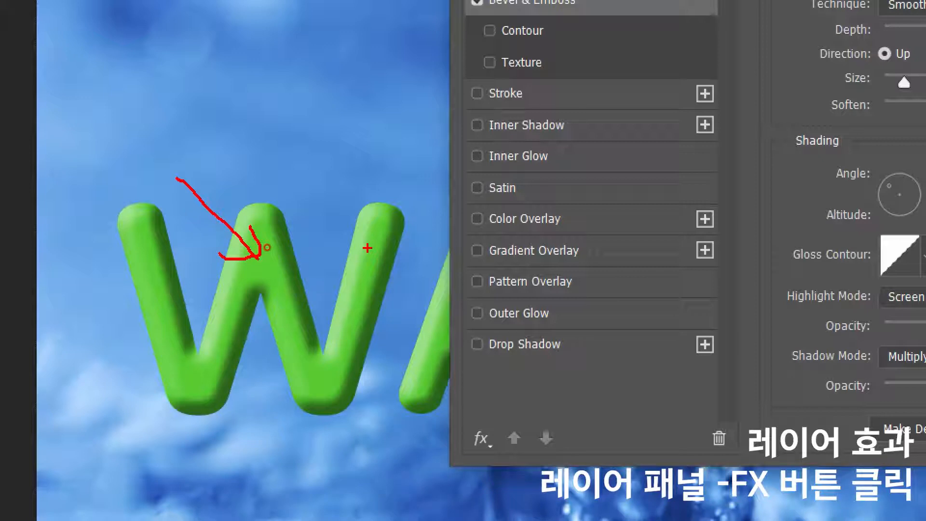
key(Escape)
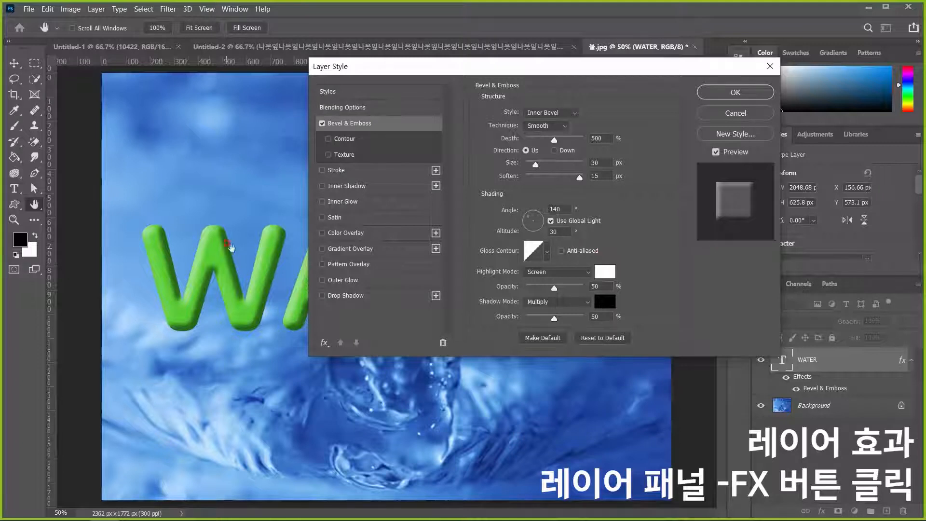
Try several gloss contour presets on the bevel and return to the straight linear contour.
click(547, 252)
click(495, 291)
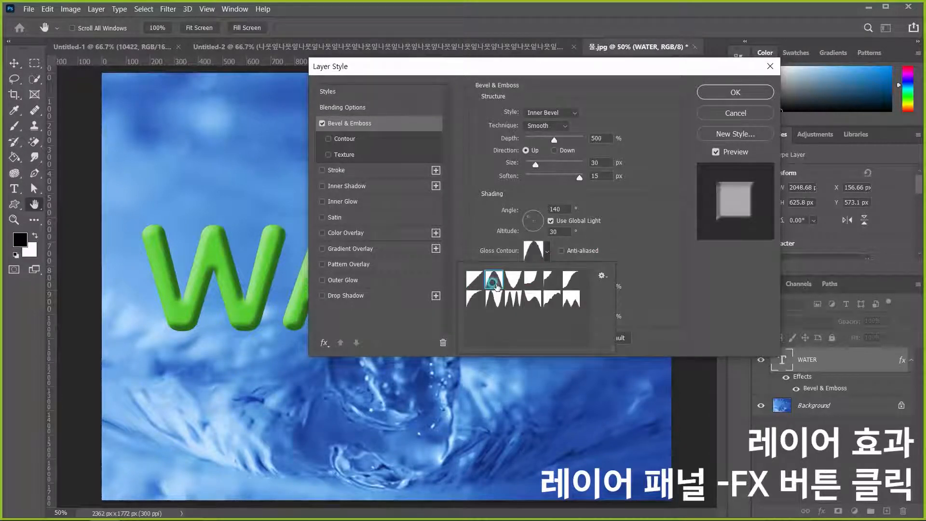
click(507, 286)
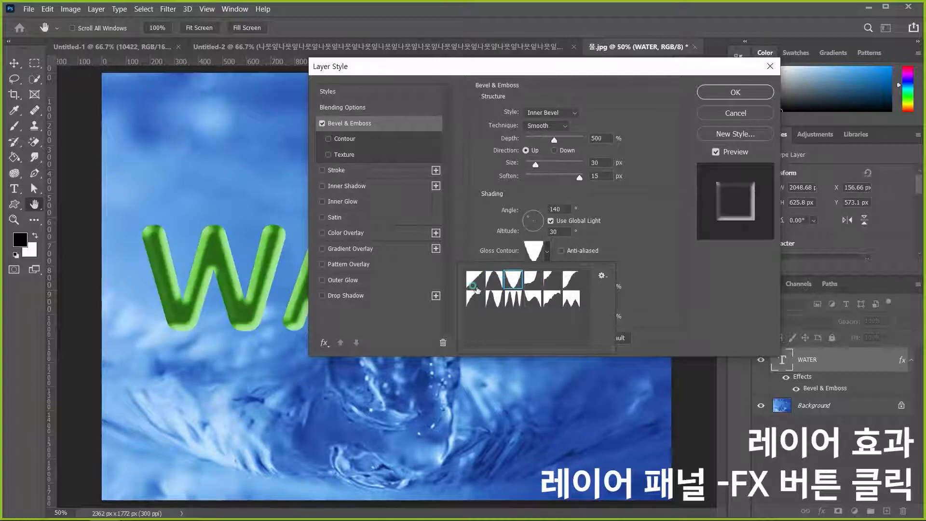
click(474, 285)
click(532, 300)
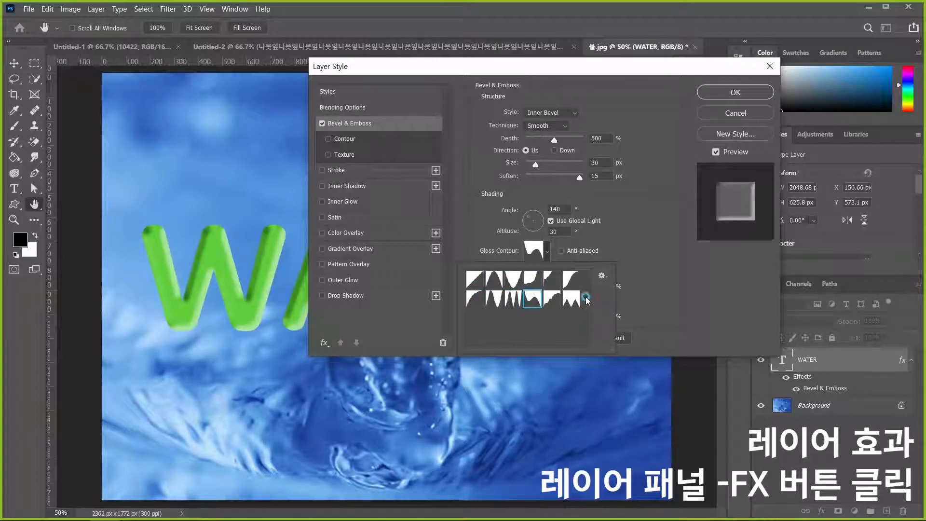
click(569, 281)
click(551, 281)
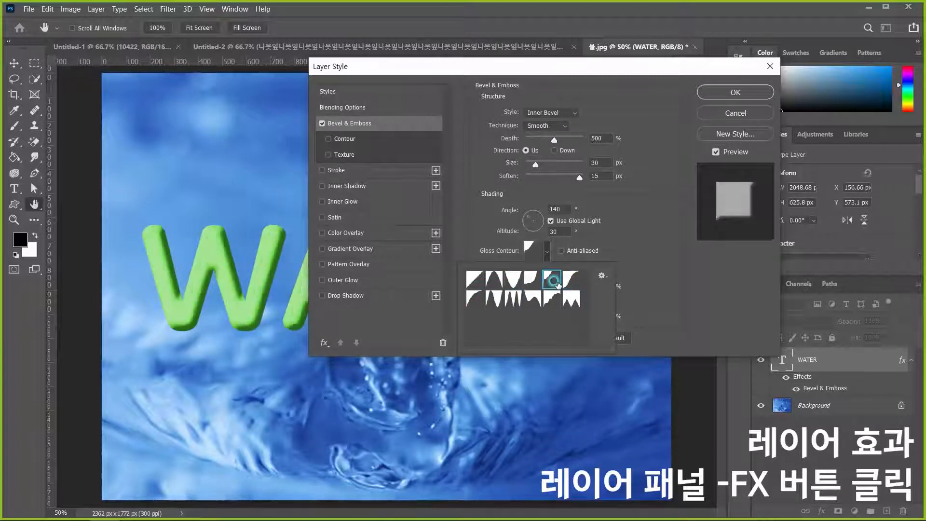
click(533, 281)
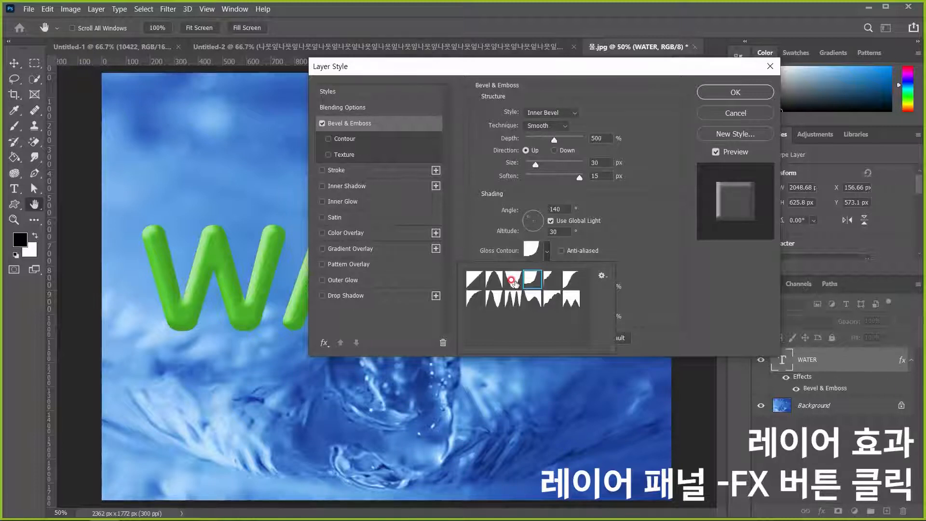
click(474, 279)
click(632, 239)
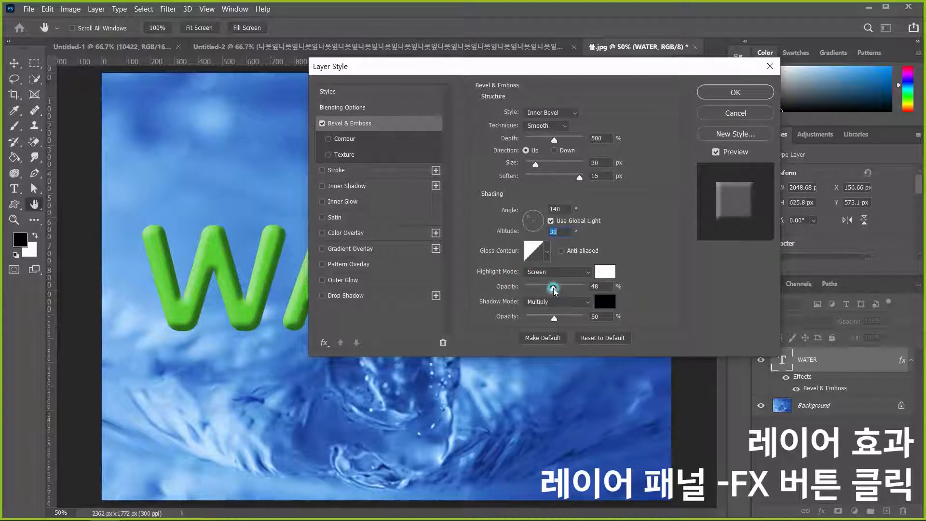
Raise the bevel's highlight opacity and shadow opacity to 100% each.
drag(554, 288, 583, 288)
drag(553, 319, 682, 330)
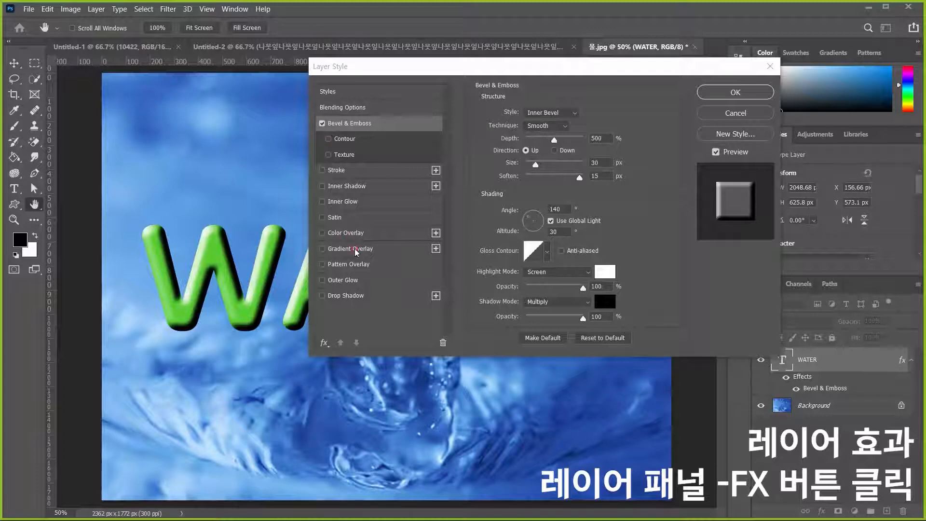
Add a Drop Shadow effect to the "WATER" text and set its opacity to 50%.
click(322, 296)
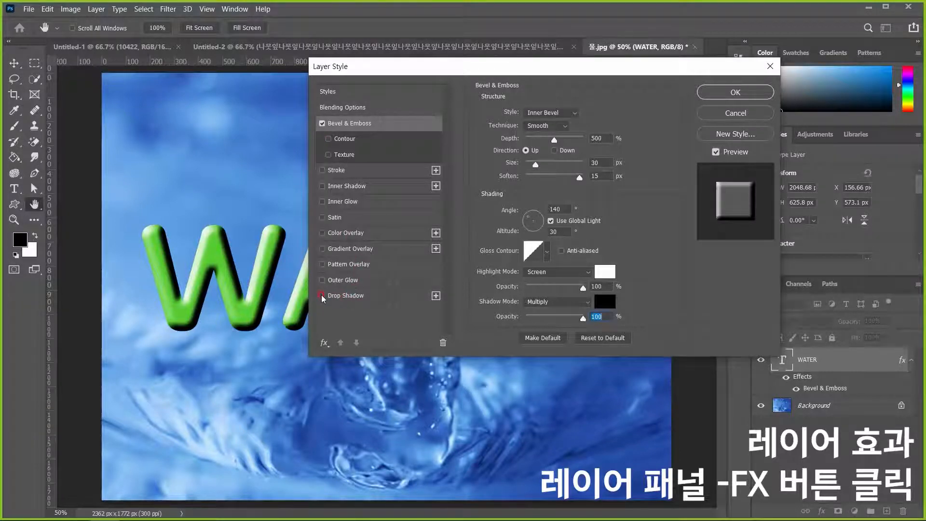
click(322, 296)
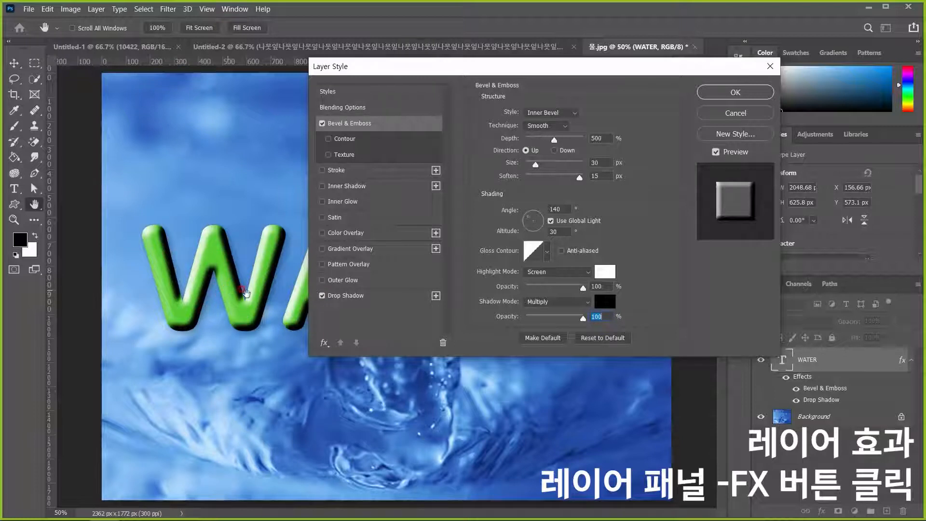
click(350, 296)
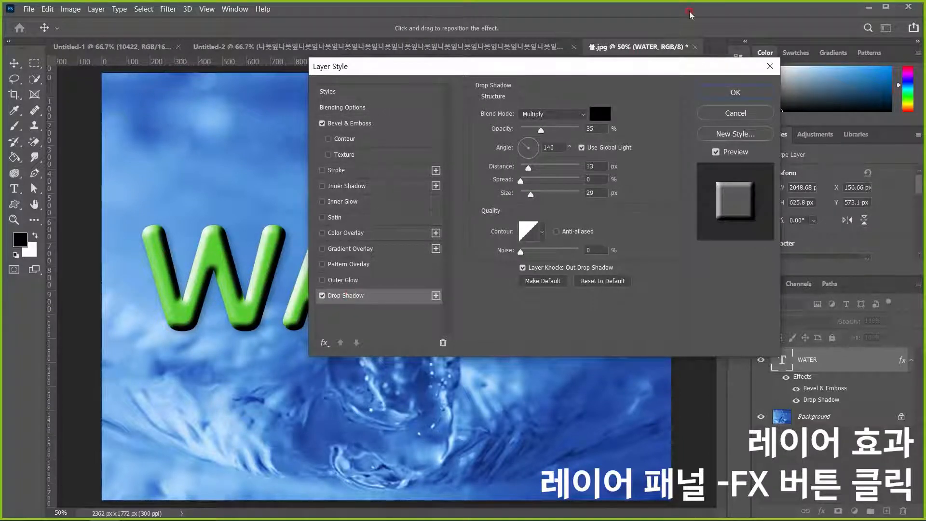
drag(560, 137, 523, 130)
text(0)
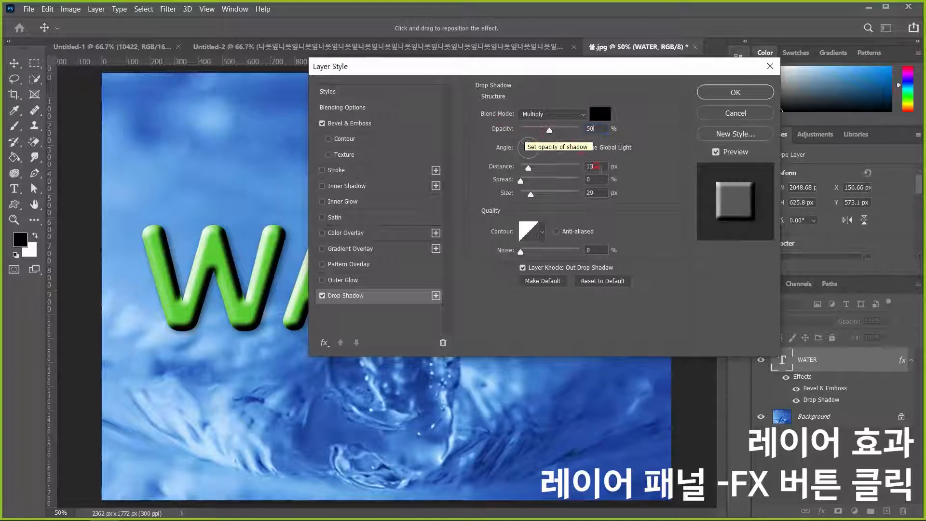
click(479, 163)
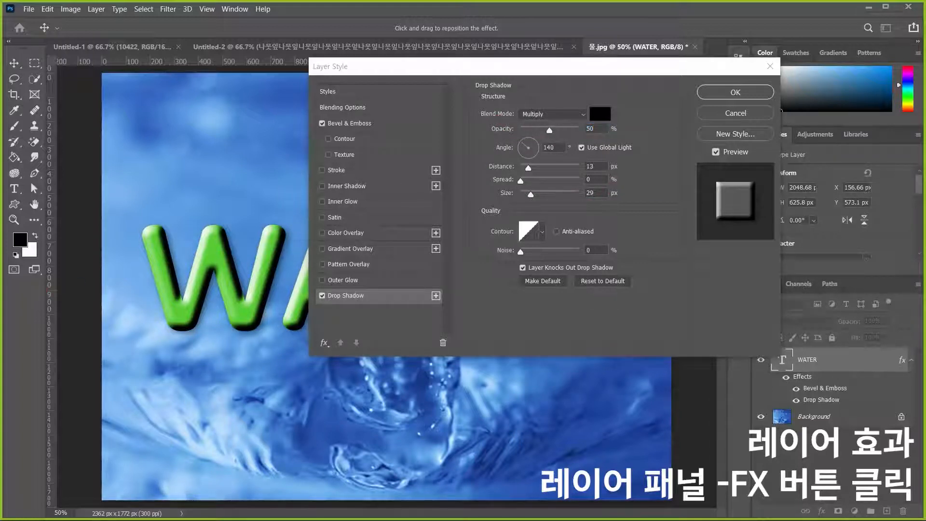
click(251, 369)
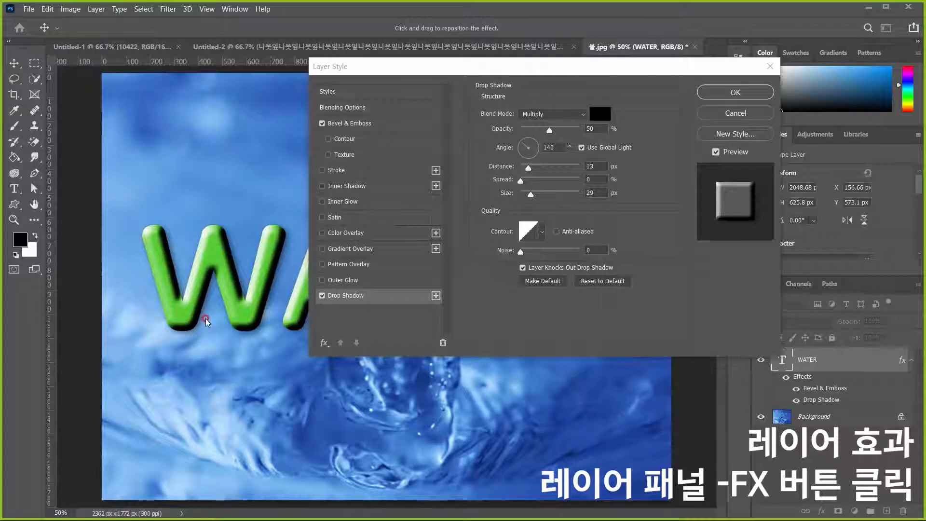
click(187, 290)
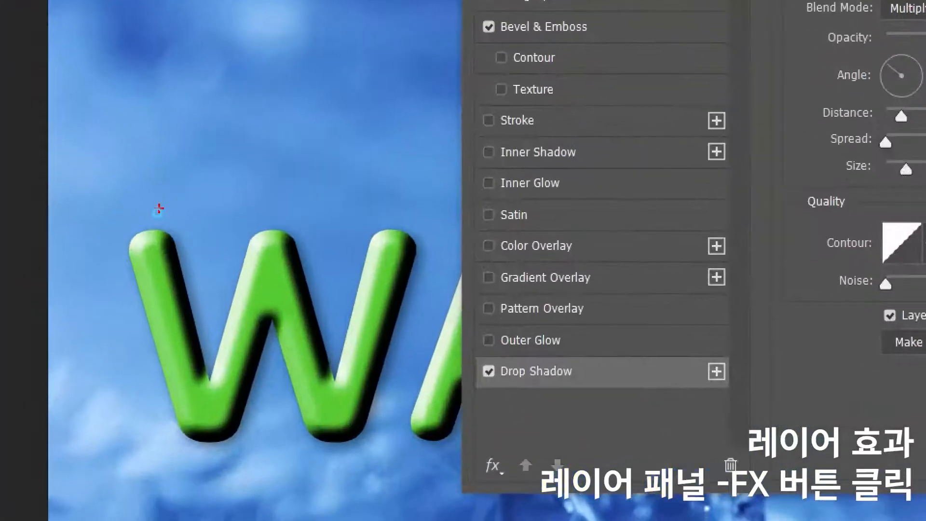
mouse_move(167, 215)
mouse_down()
mouse_move(248, 270)
mouse_move(198, 277)
mouse_up()
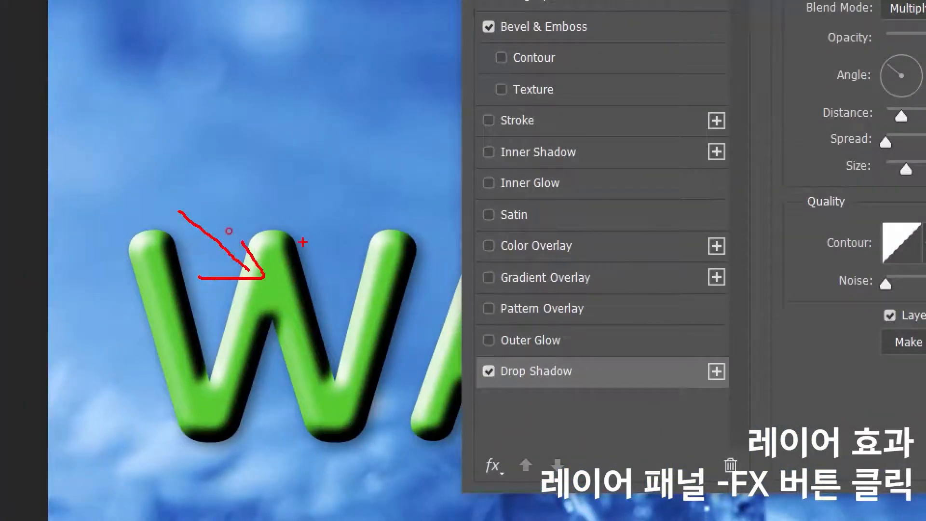
mouse_move(303, 242)
mouse_down()
mouse_move(328, 280)
mouse_move(336, 347)
mouse_up()
mouse_move(424, 255)
mouse_down()
mouse_move(421, 284)
mouse_move(378, 416)
mouse_move(358, 453)
mouse_move(328, 454)
mouse_up()
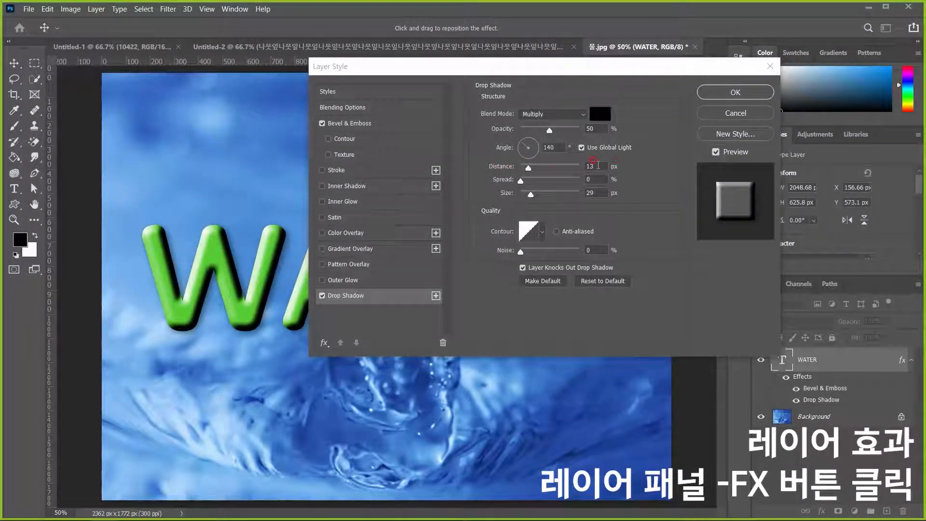
Set the drop shadow's distance to 30 px and size to 20 px, keep the spread at 0%, and apply the layer style.
click(533, 169)
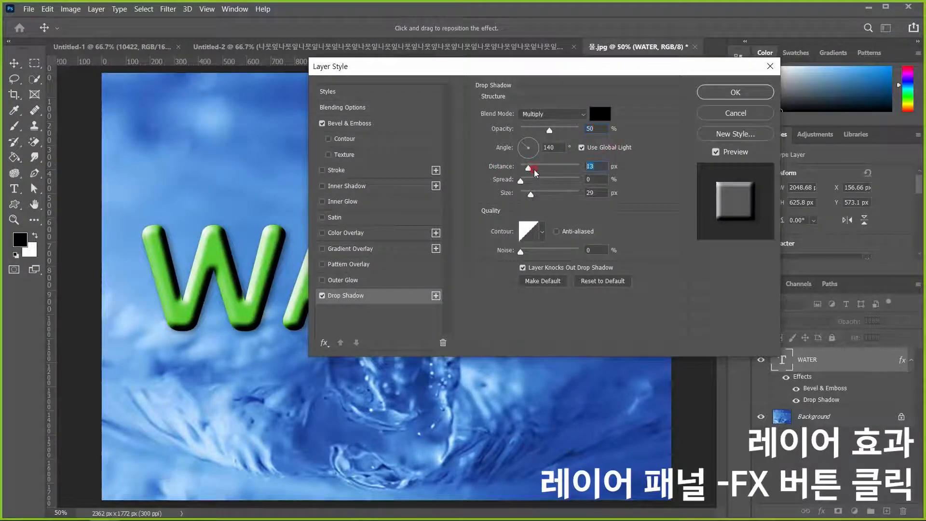
drag(535, 171, 541, 169)
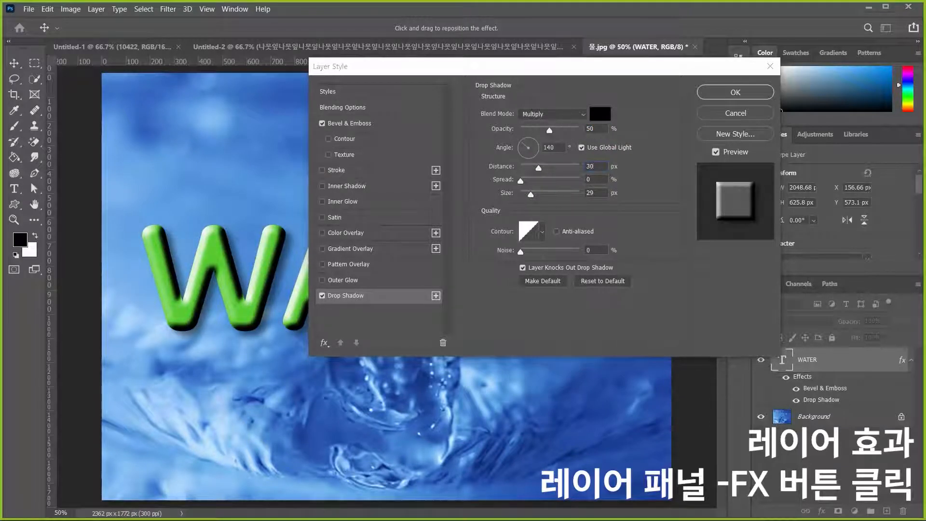
click(501, 196)
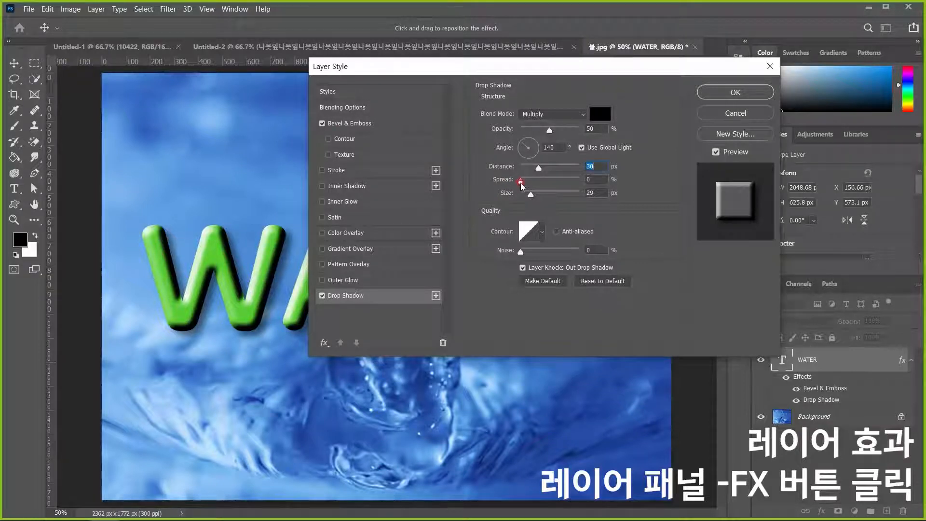
drag(522, 186, 477, 197)
click(589, 179)
click(598, 192)
text(20)
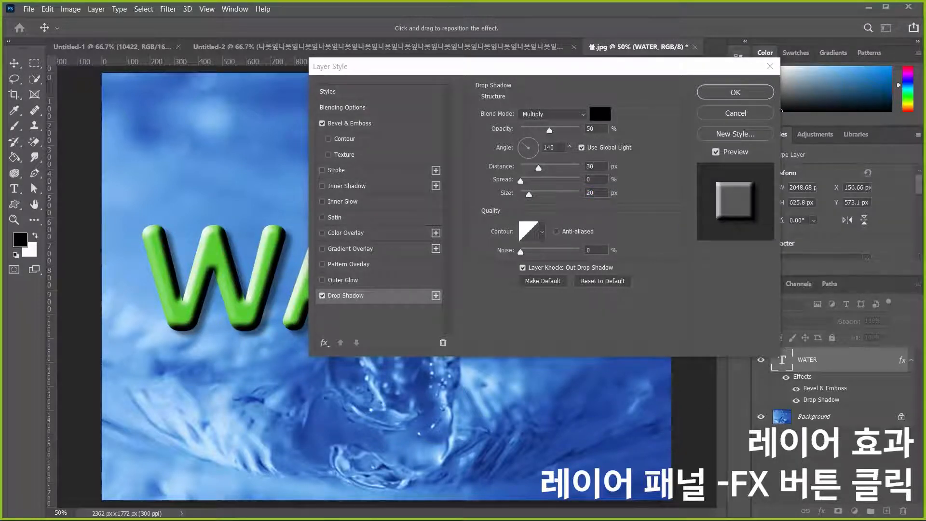
click(732, 96)
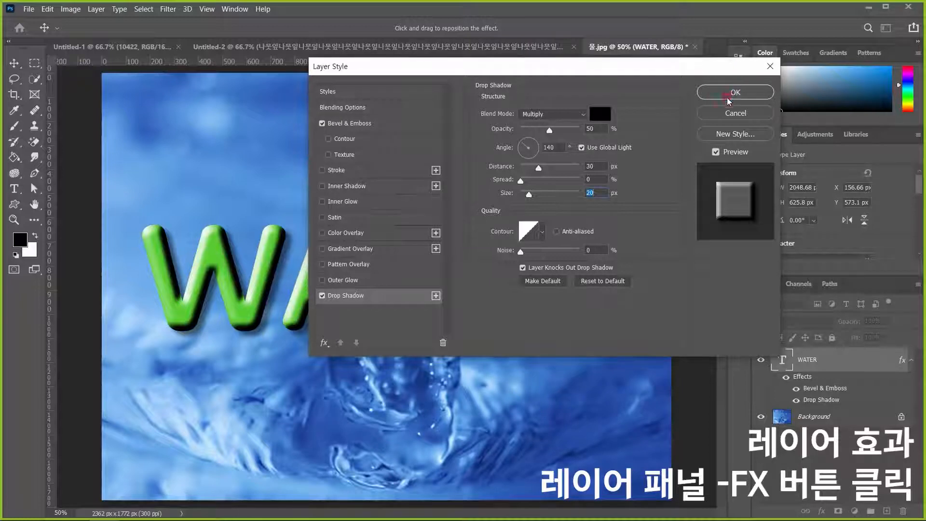
click(738, 93)
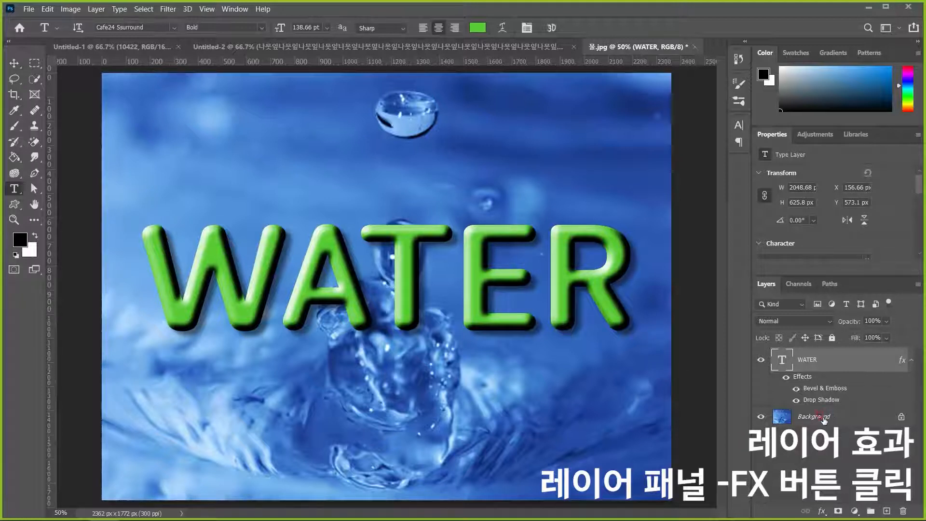
Duplicate the Background layer above the "WATER" layer and clip the copy to the text with a clipping mask.
drag(824, 420, 888, 510)
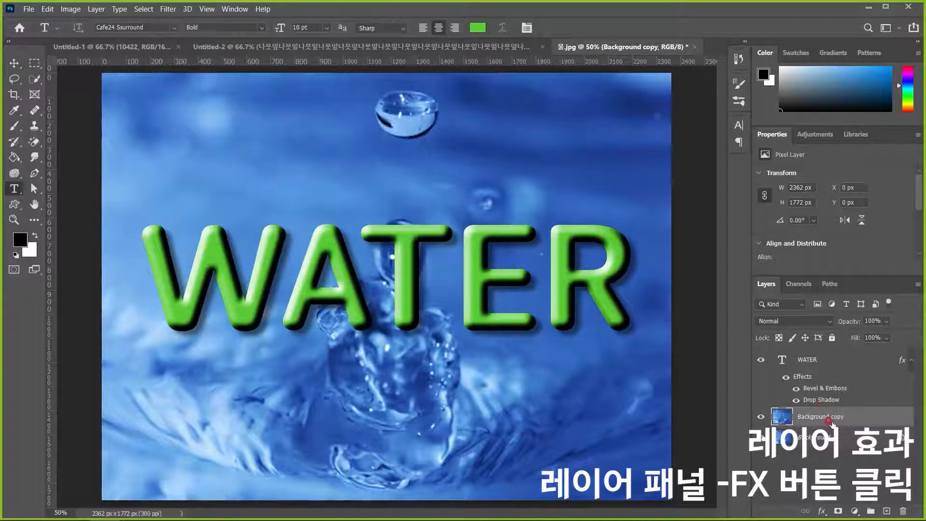
drag(832, 421, 813, 358)
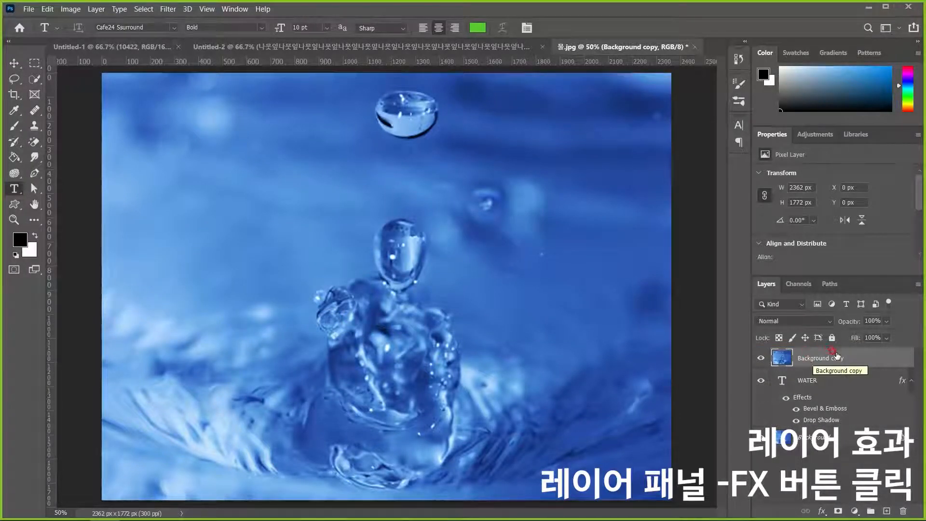
right_click(826, 355)
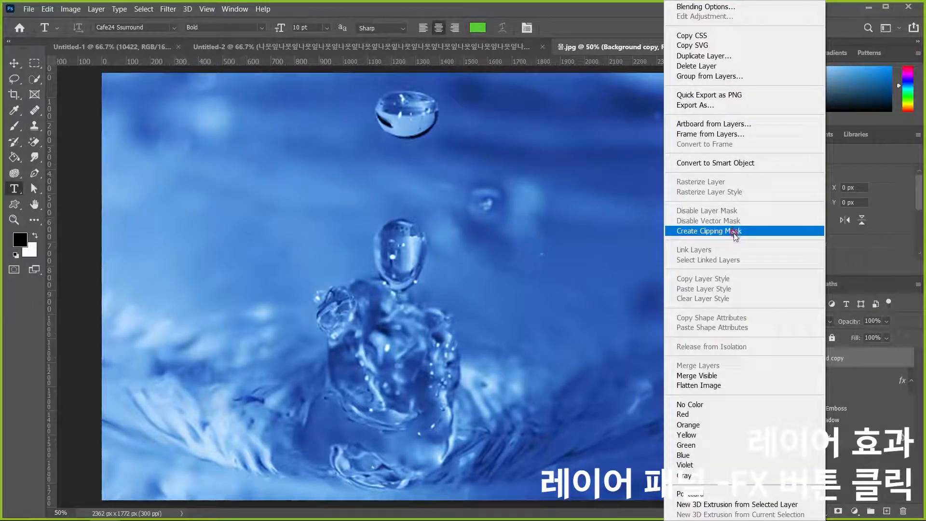
click(709, 231)
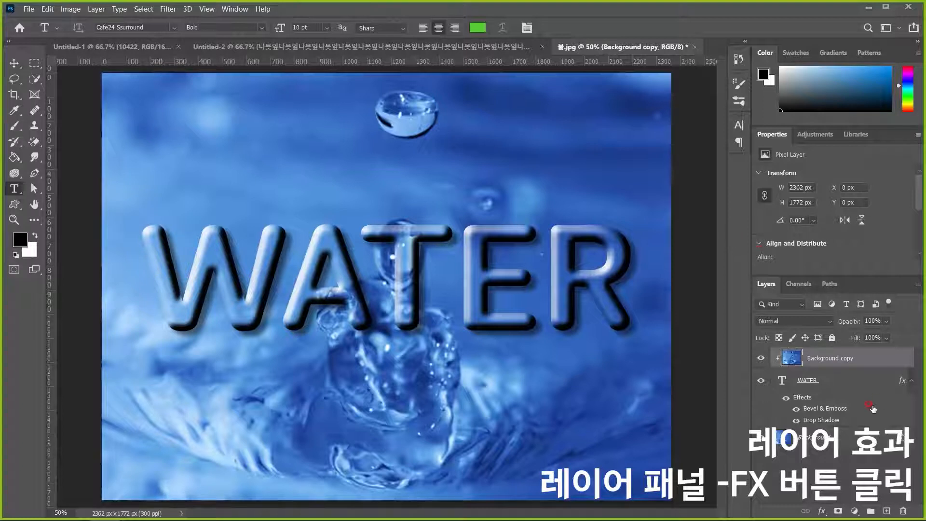
Hide the "WATER" layer's Drop Shadow effect and show it again to compare the look.
click(796, 420)
click(796, 420)
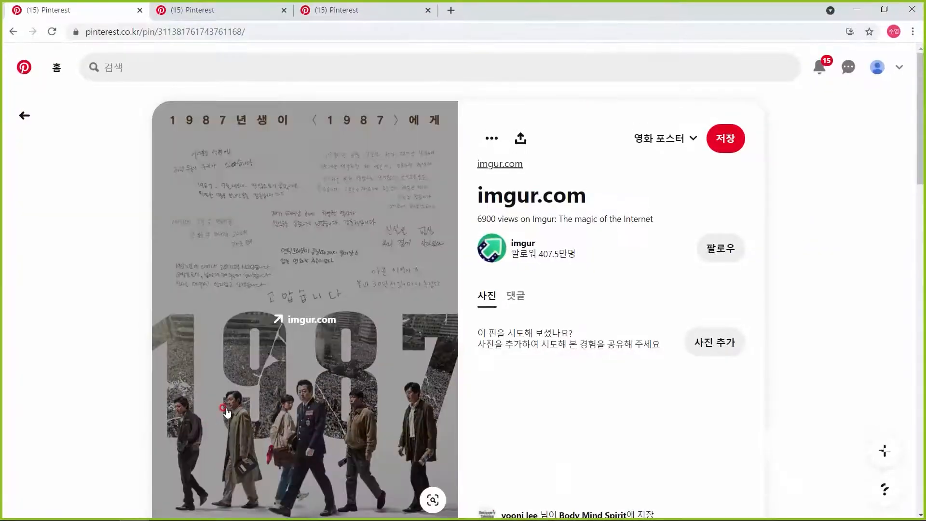
Examine the photo-filled lettering on the 1987 and SUITS poster pins on Pinterest.
scroll(781, 320, down, 1)
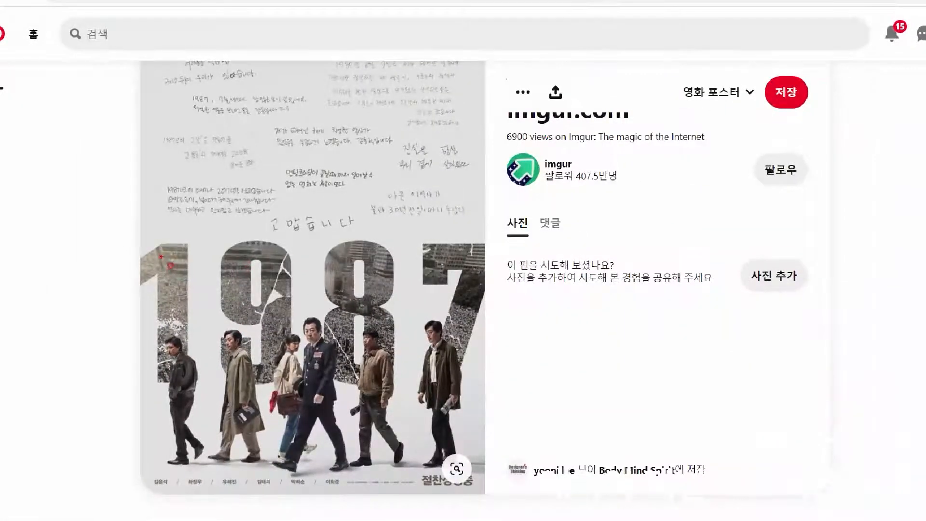
mouse_move(140, 240)
mouse_down()
mouse_move(326, 348)
mouse_move(484, 395)
mouse_up()
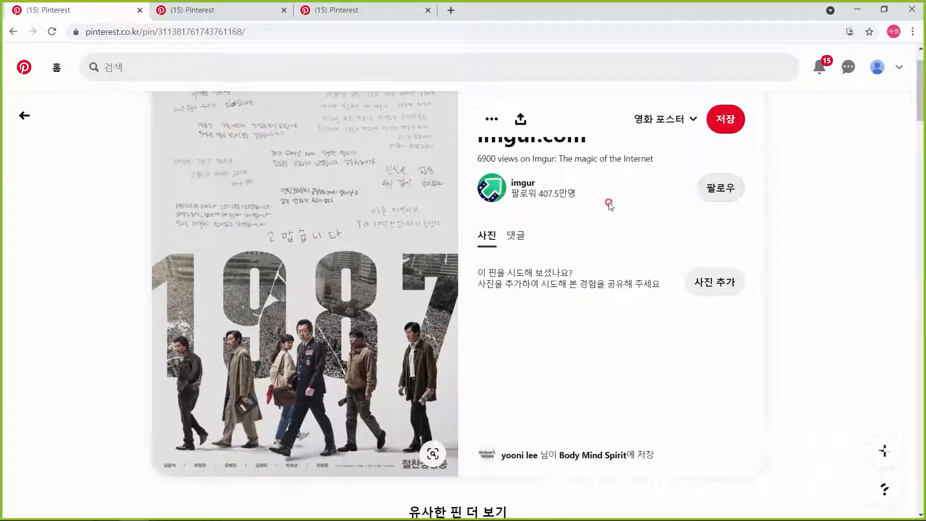
click(225, 10)
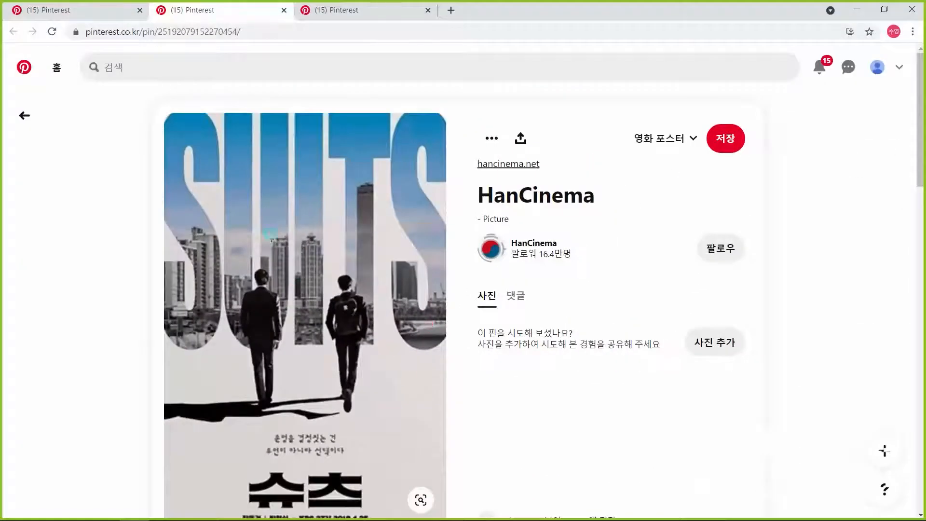
drag(155, 108, 444, 358)
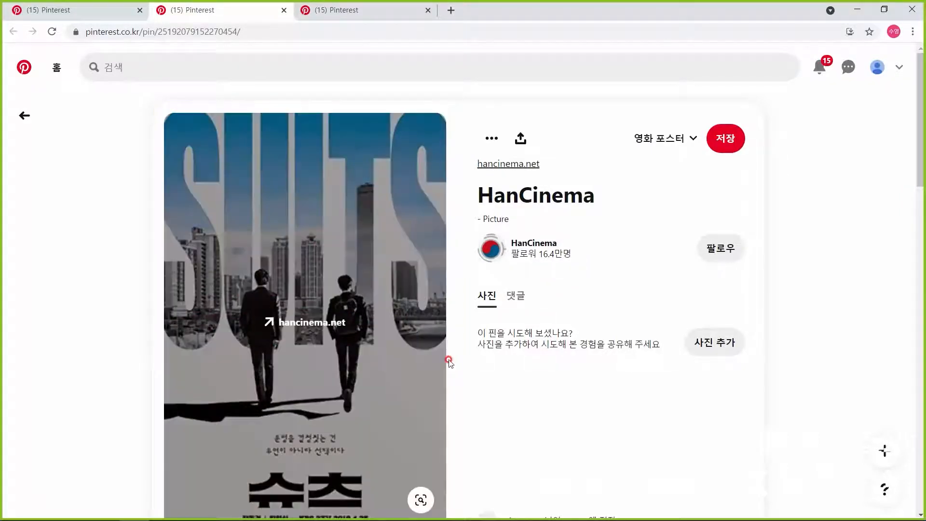
Examine the photo-filled letters and picture frames of the CODE magazine cover pin, and revisit the SUITS and 1987 posters.
click(363, 12)
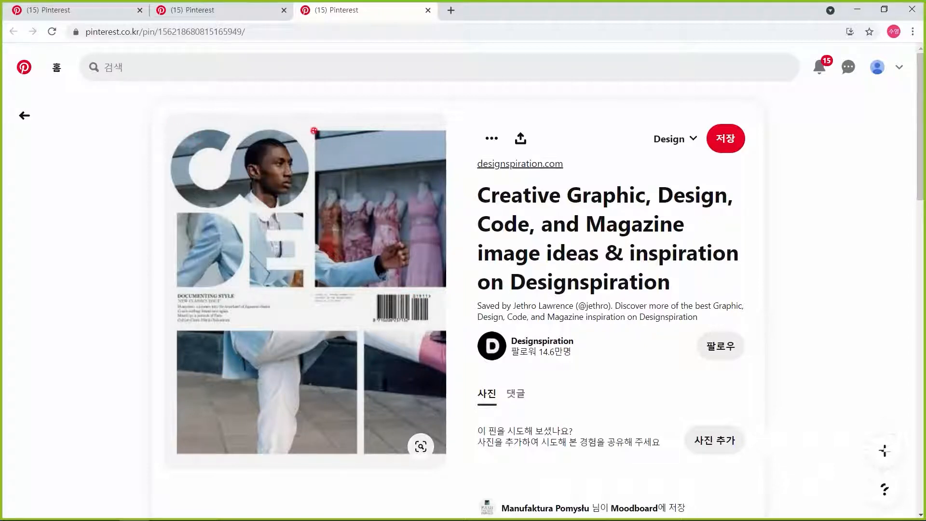
drag(316, 130, 446, 286)
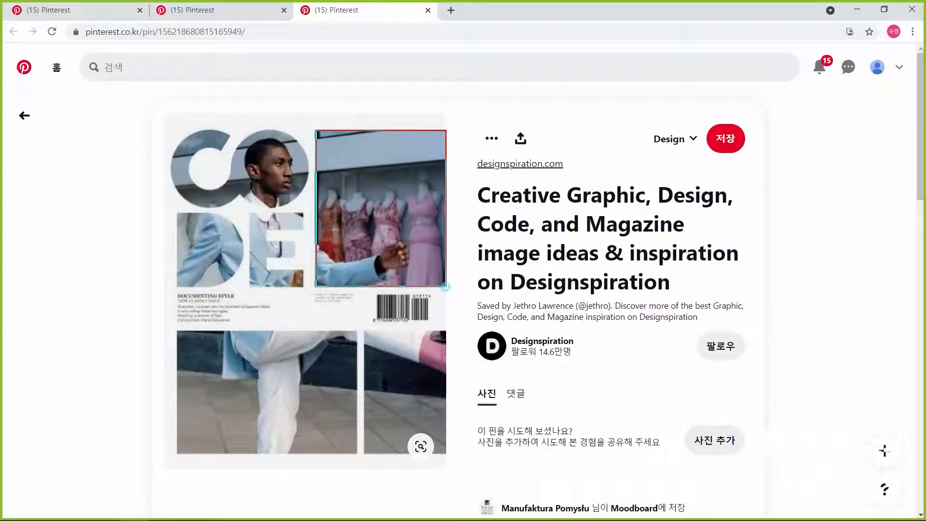
drag(362, 331, 445, 454)
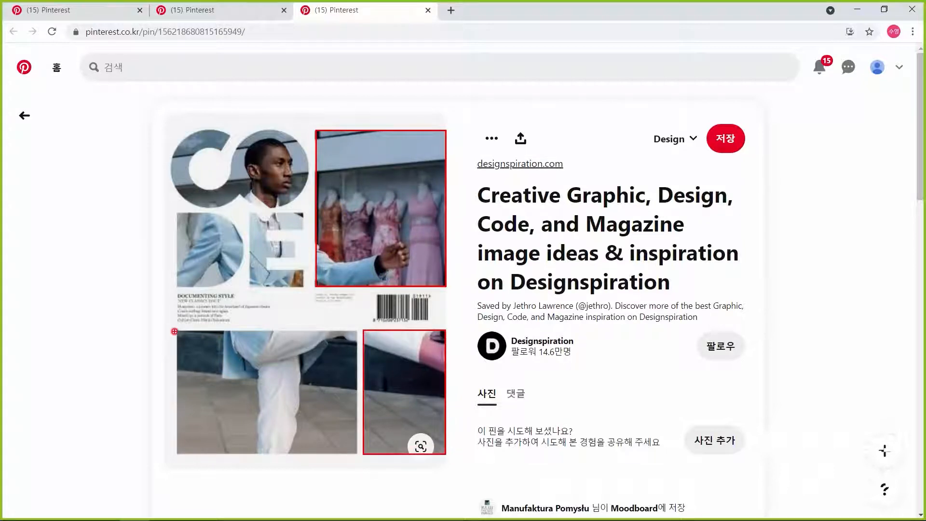
drag(176, 331, 357, 453)
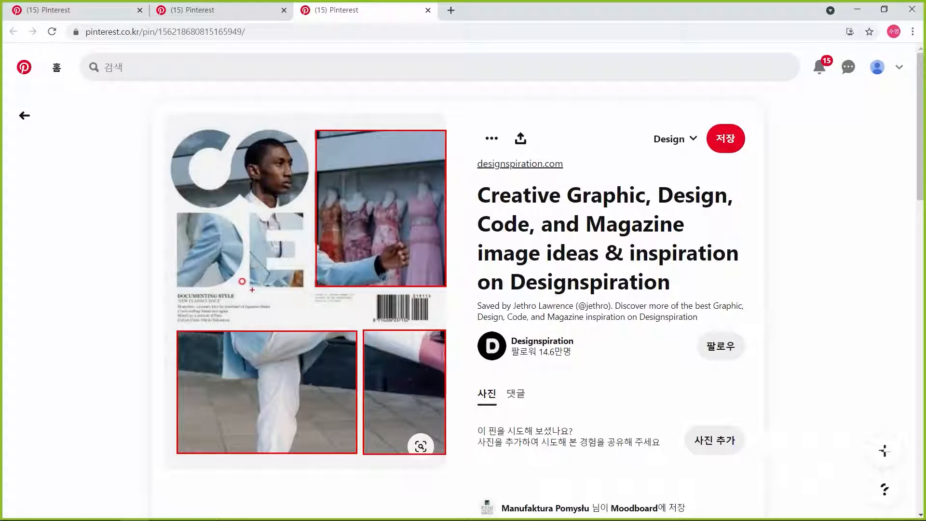
drag(164, 116, 312, 210)
drag(166, 211, 243, 293)
drag(243, 211, 315, 288)
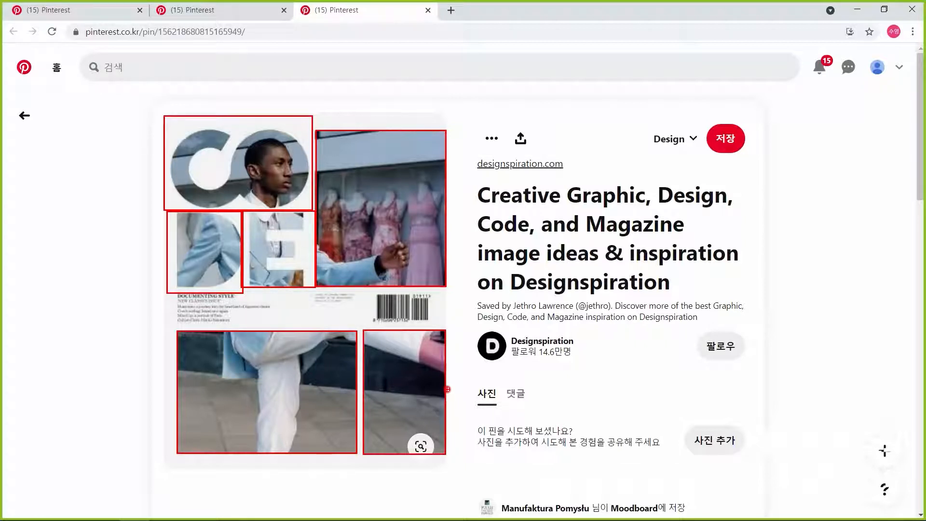
key(Escape)
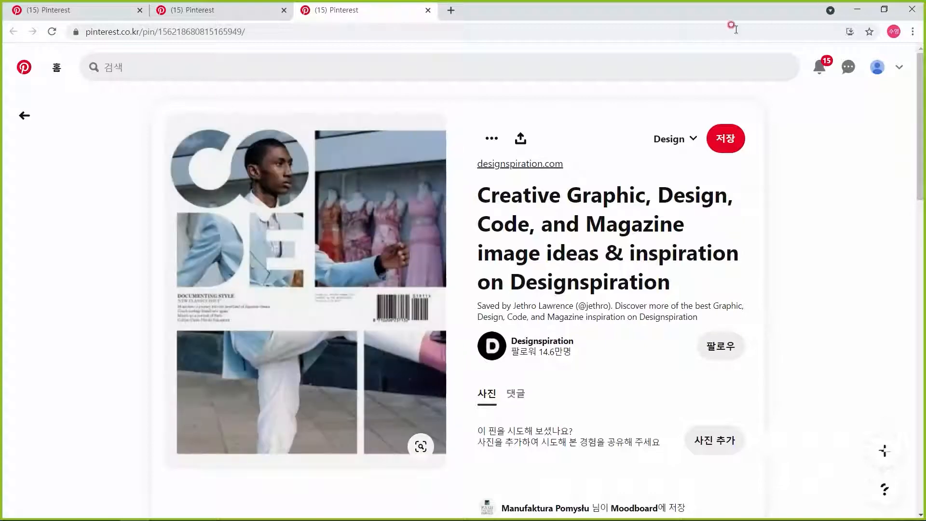
click(183, 10)
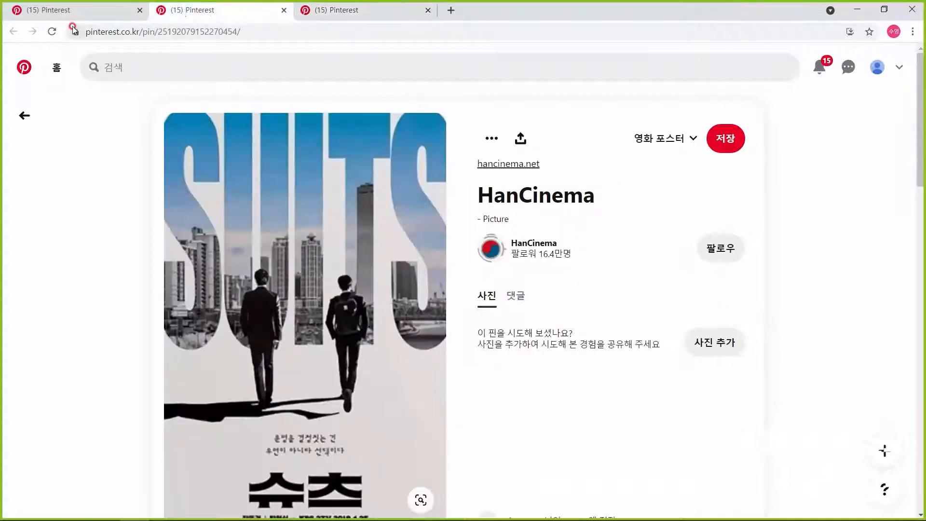
click(80, 11)
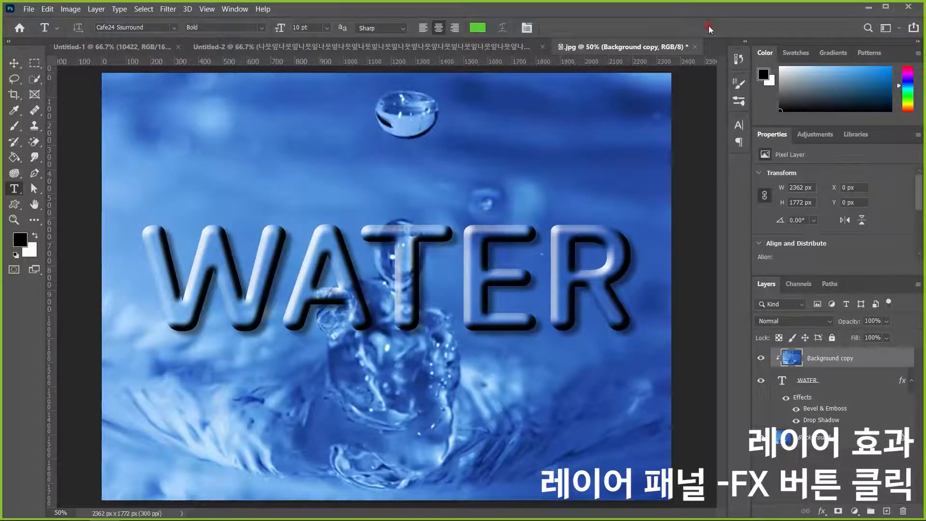
Switch to Photoshop, create a 1920 x 1080 px document at 150 ppi, and add the text "METAL" near the centre of the canvas.
key(ctrl+n)
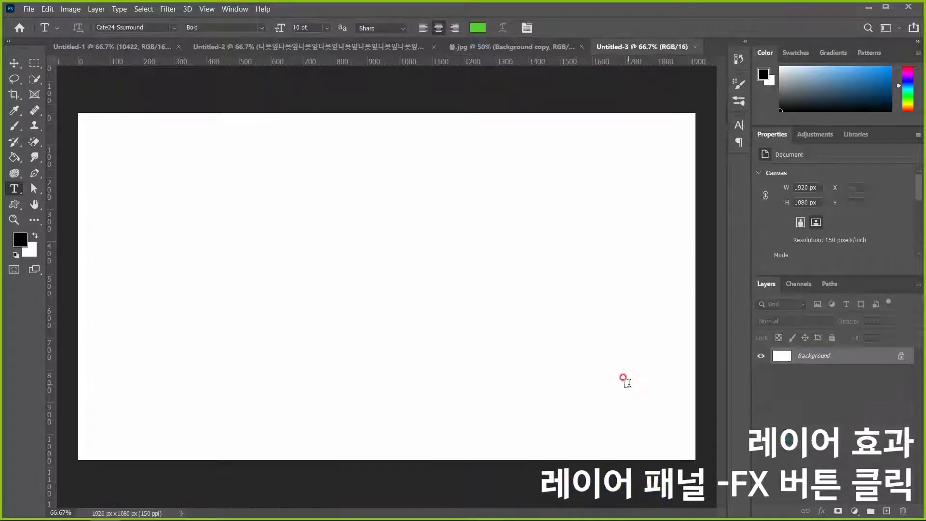
key(ctrl+0)
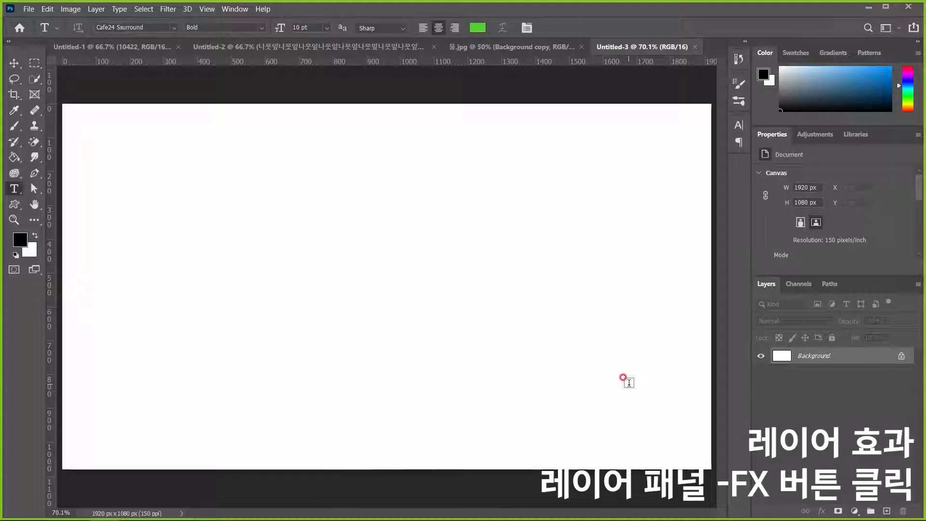
click(381, 273)
text(METAL)
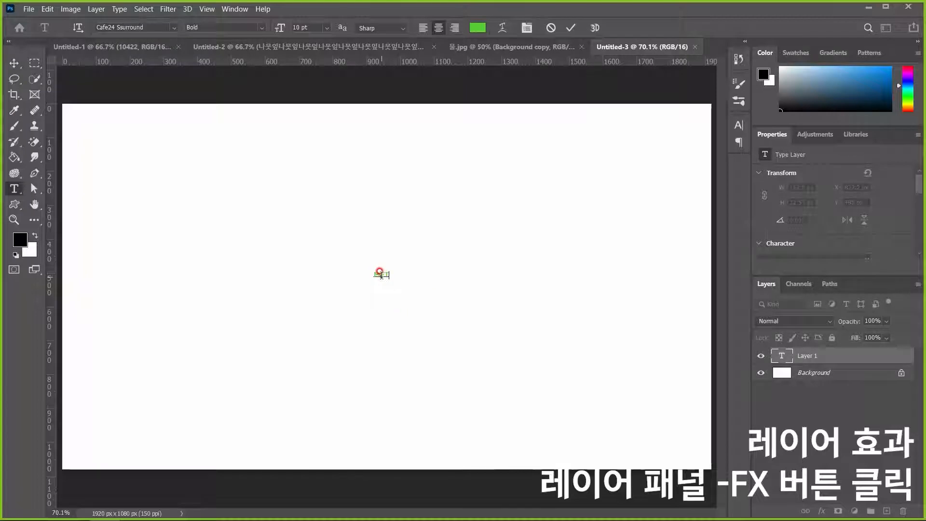
key(ctrl+Return)
Enlarge the "METAL" text to about 157 pt and change its font to Adobe Gothic Std.
key(ctrl+t)
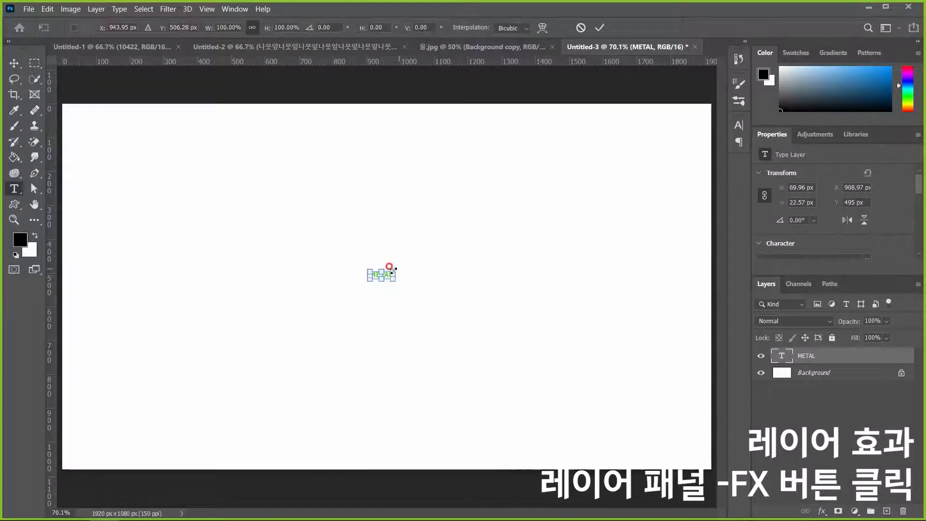
drag(394, 269, 419, 271)
key(Return)
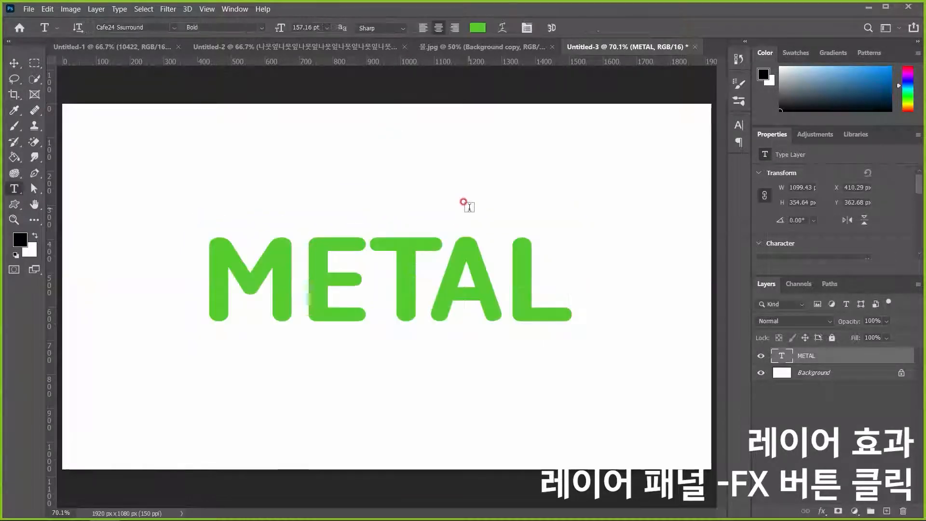
click(173, 27)
click(176, 76)
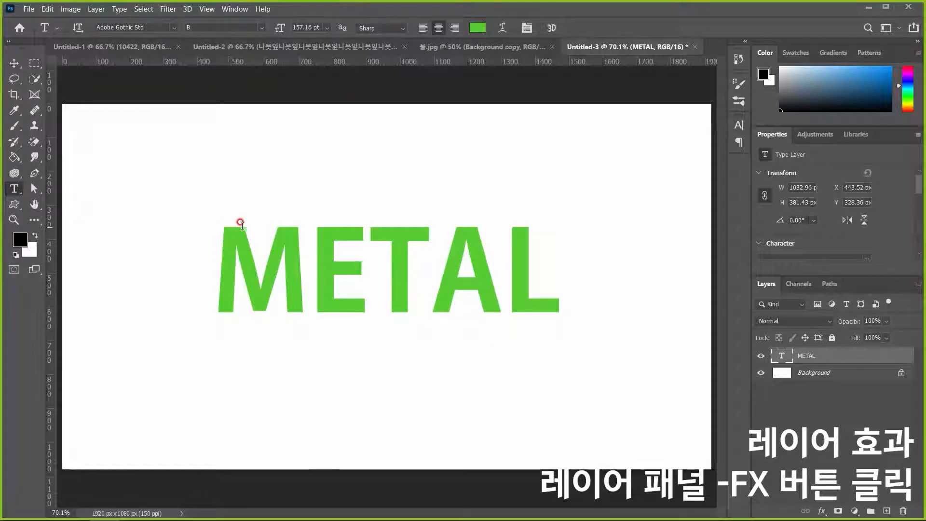
click(174, 28)
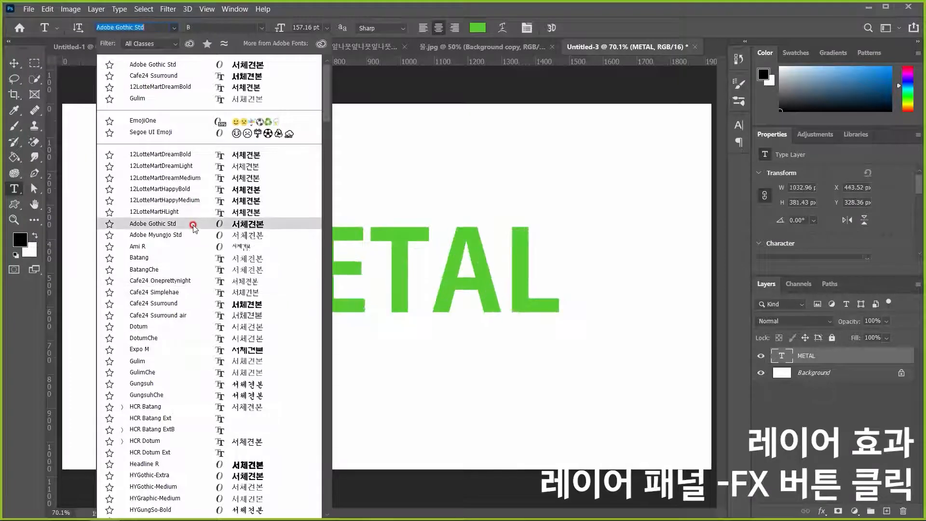
click(193, 224)
Apply Faux Italic to the "METAL" text layer.
click(18, 66)
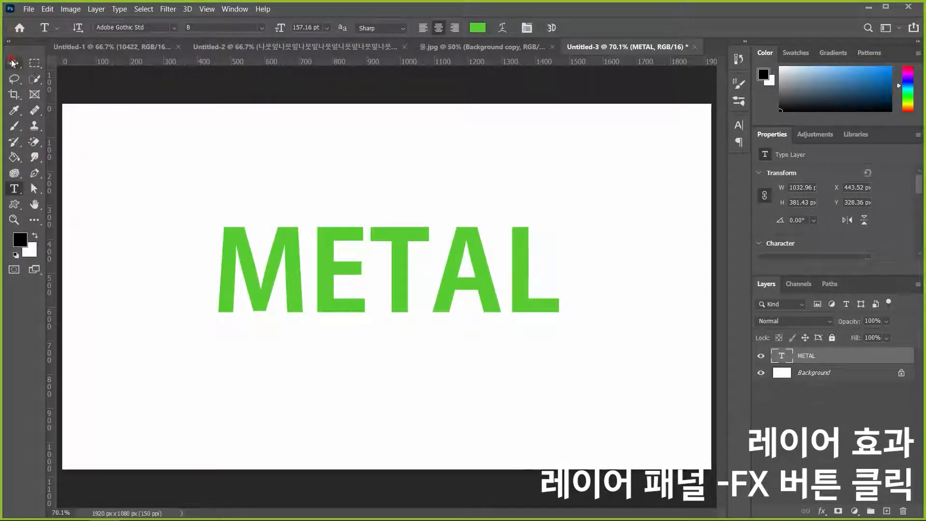
click(733, 125)
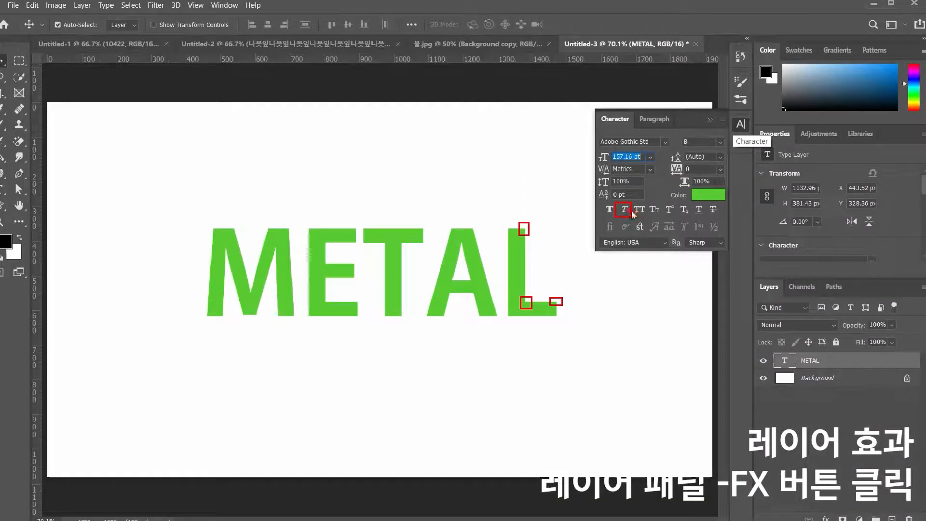
click(593, 264)
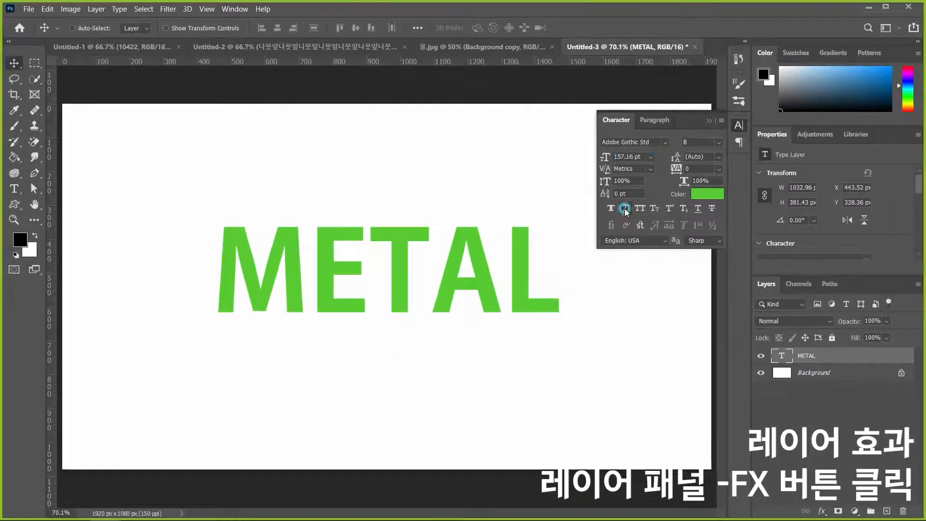
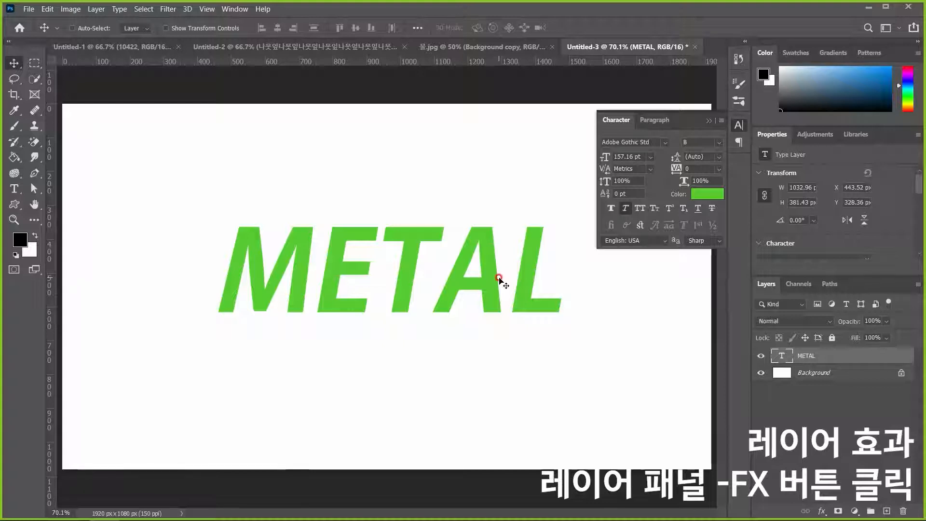
Look at the "WATER" document for comparison, and add a Bevel & Emboss effect to the "METAL" text layer.
click(476, 48)
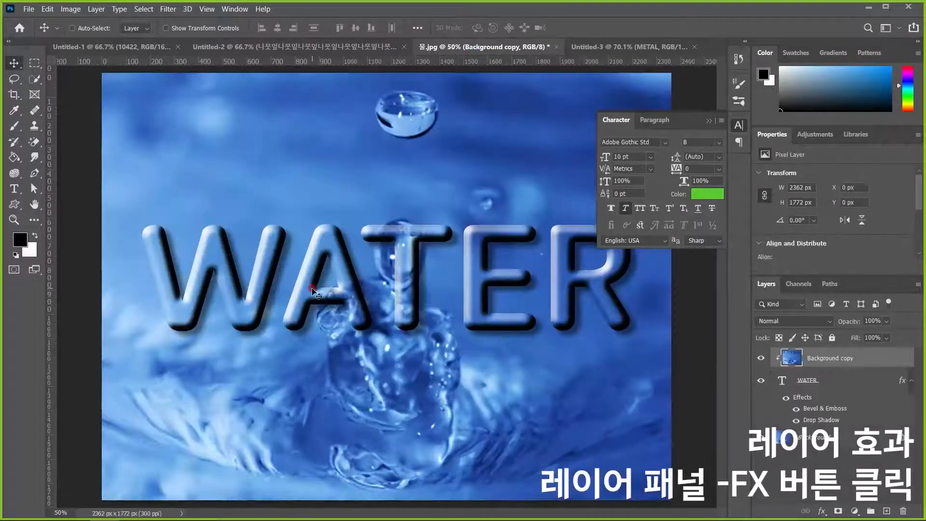
click(627, 47)
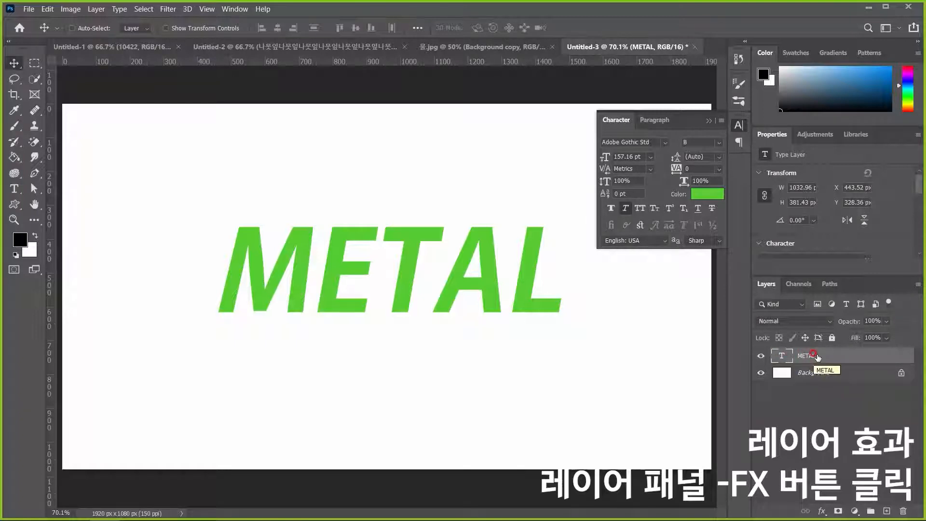
click(822, 511)
click(840, 413)
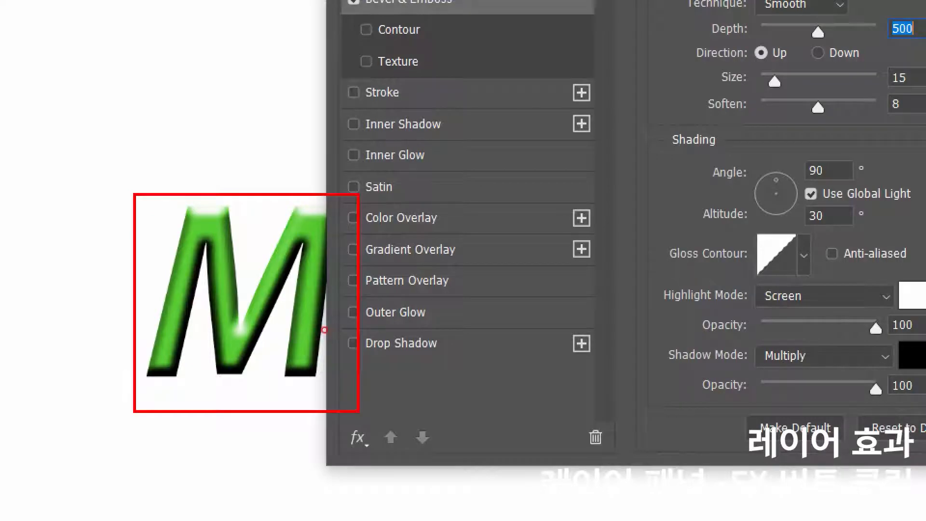
click(347, 344)
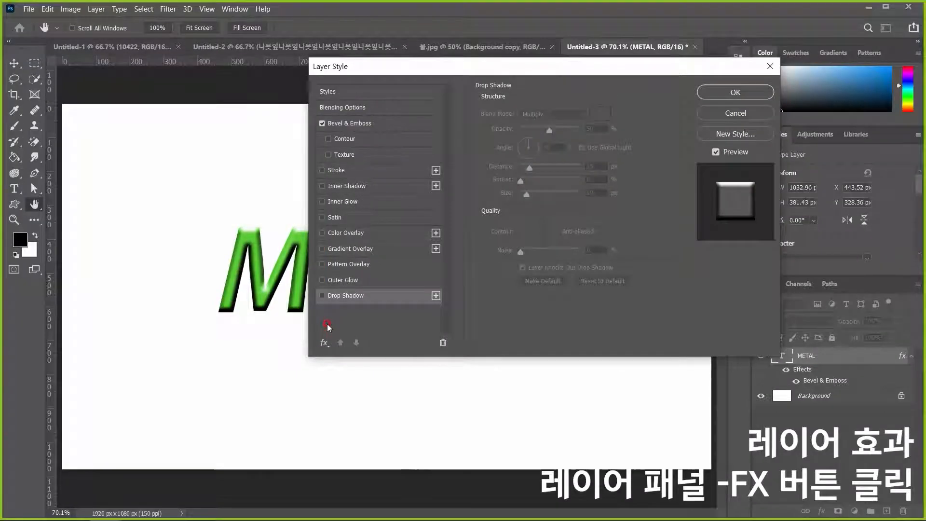
click(352, 128)
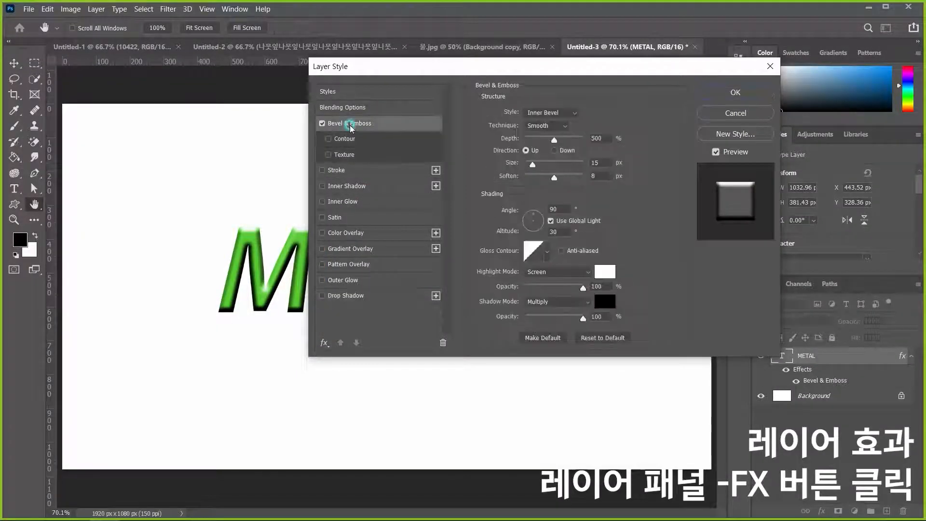
Set the "METAL" text's Bevel & Emboss depth to 1000%, size to 10 px and soften to 0 px, and uncover the text for checking.
click(554, 140)
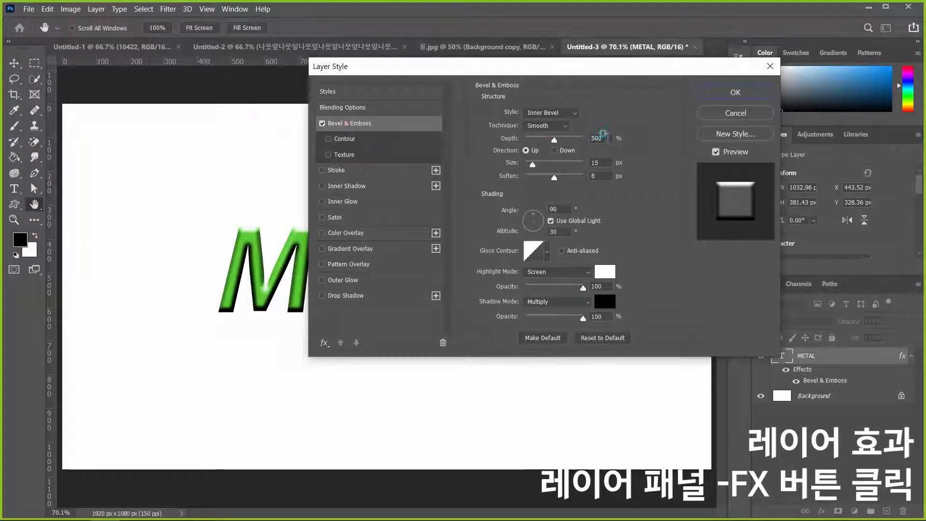
text(1000)
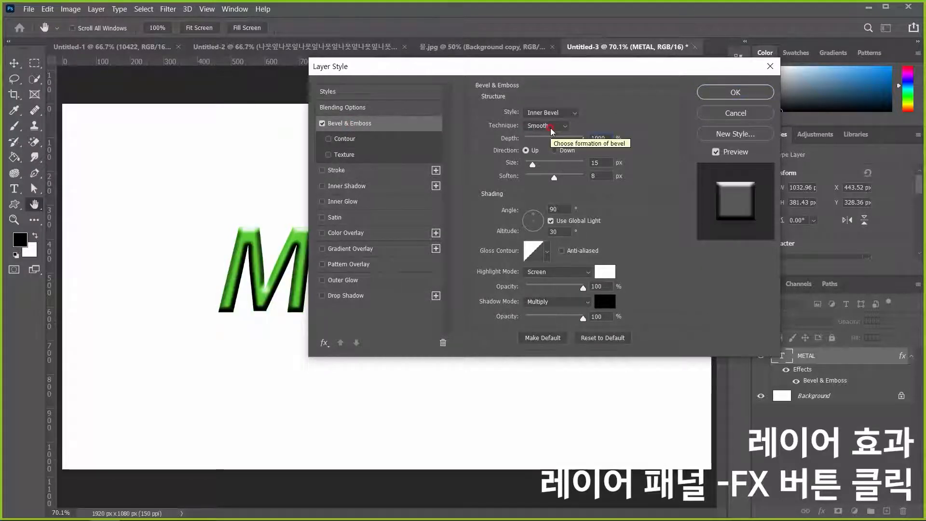
key(Tab)
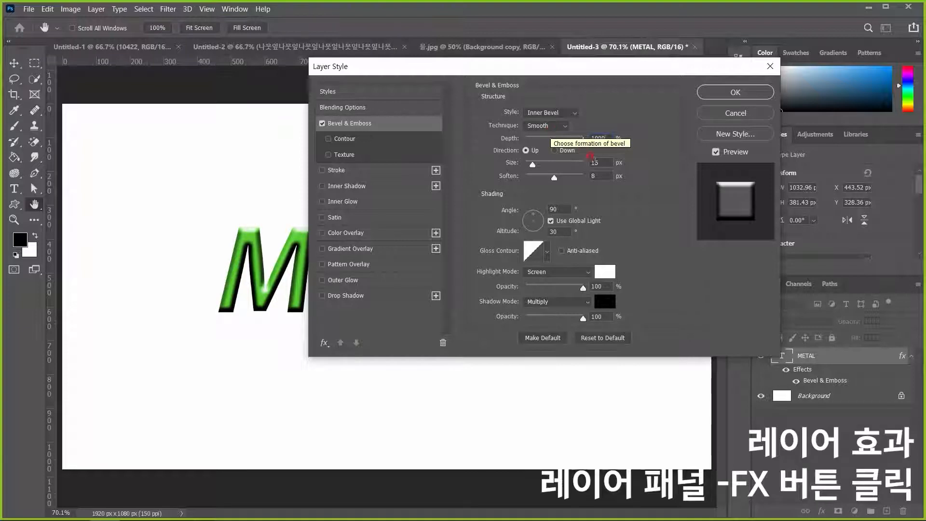
mouse_move(529, 163)
mouse_down()
mouse_move(545, 177)
mouse_move(525, 176)
mouse_up()
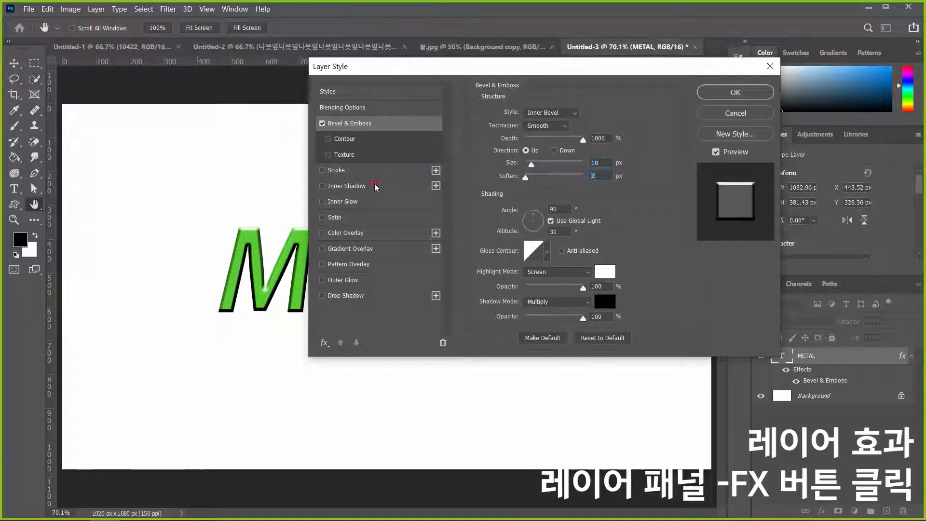
drag(472, 66, 430, 327)
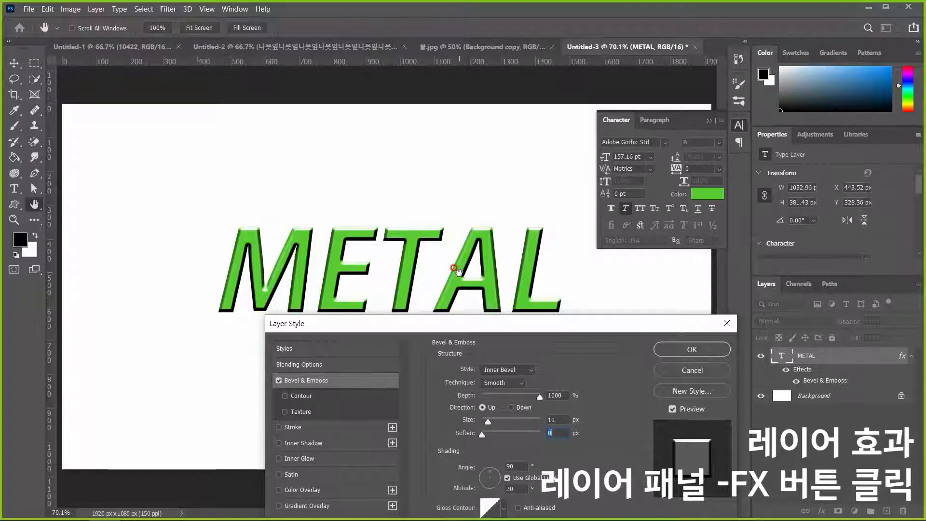
Set the lighting angle of the "METAL" text's Bevel & Emboss to 135° with Use Global Light kept on.
drag(557, 325, 597, 125)
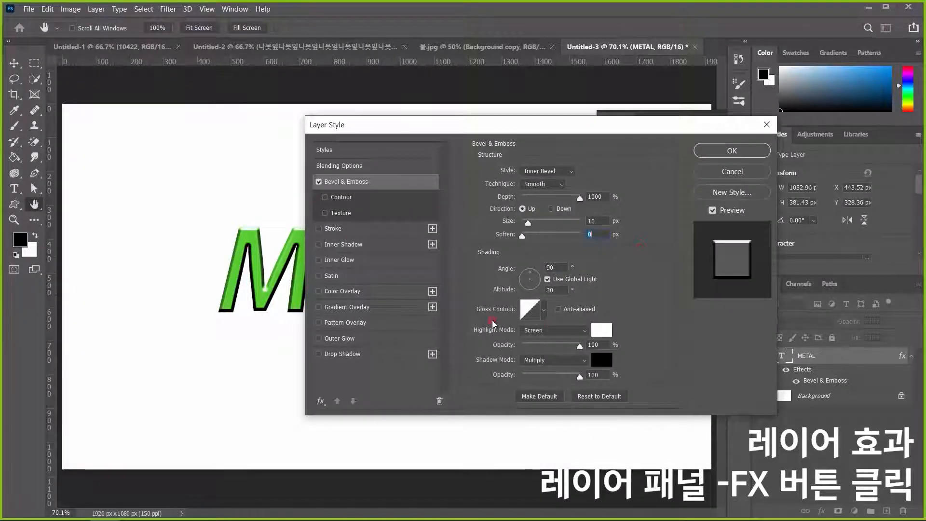
click(505, 260)
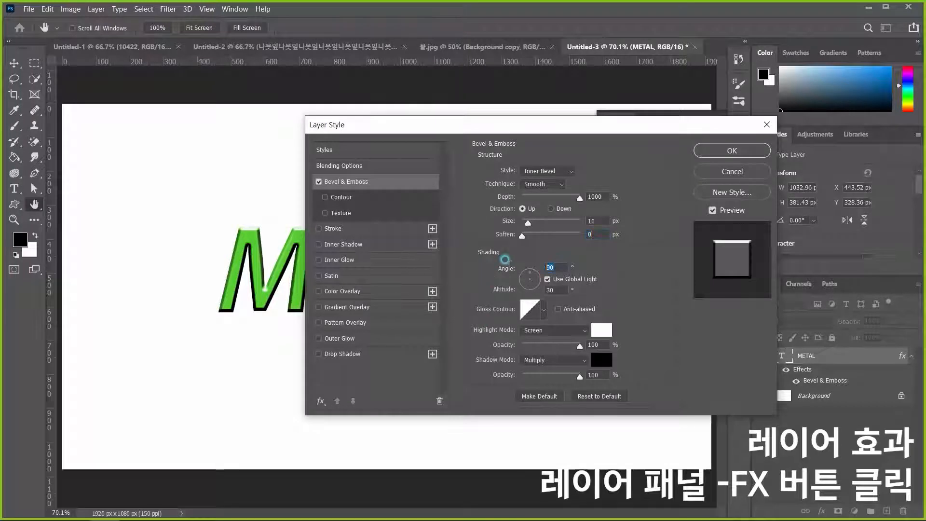
text(135)
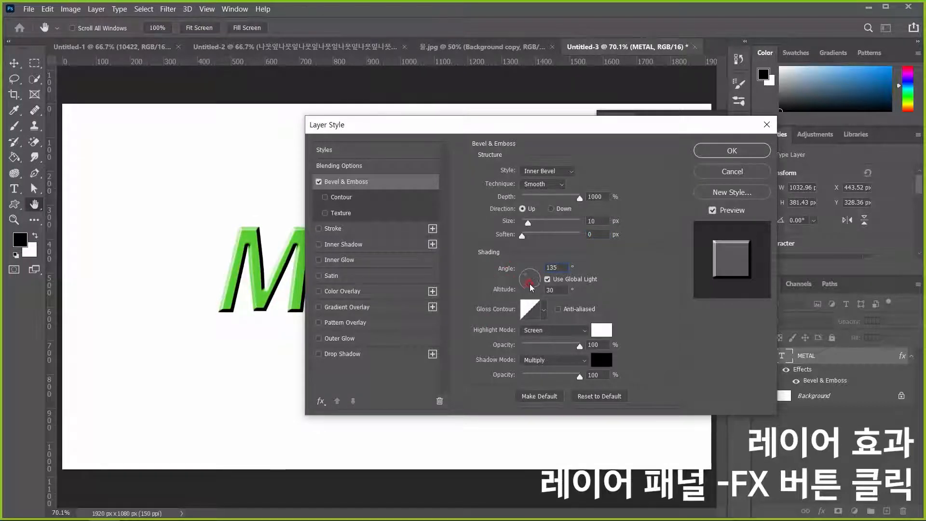
click(611, 295)
click(555, 288)
mouse_move(536, 127)
mouse_down()
mouse_move(548, 155)
mouse_move(531, 143)
mouse_up()
click(710, 239)
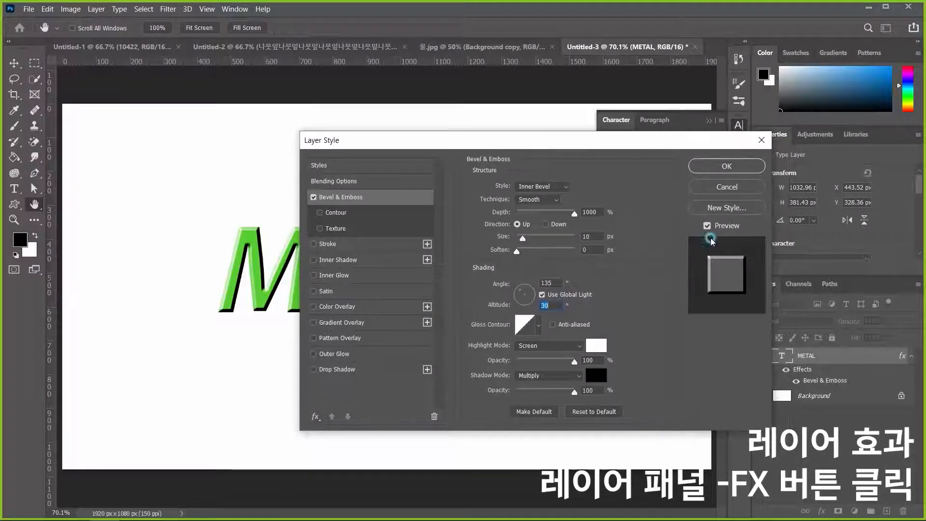
drag(679, 234, 738, 278)
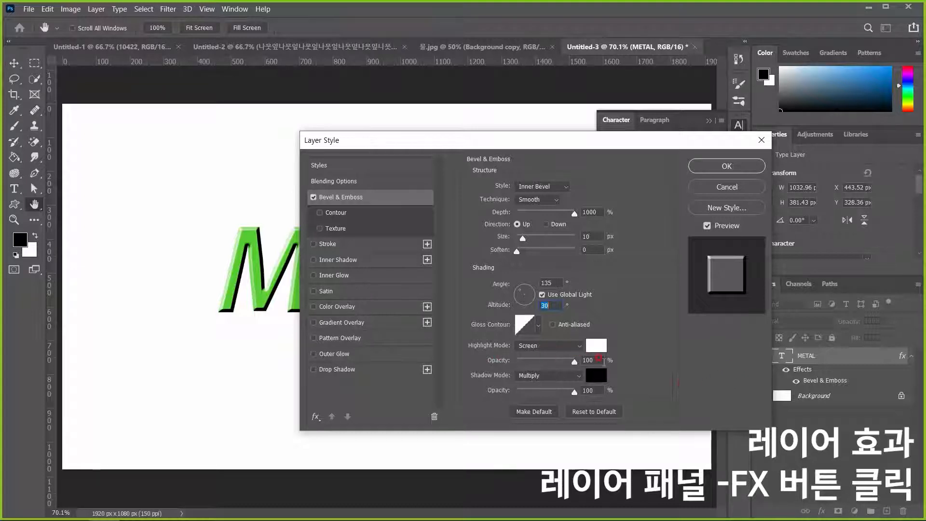
Set the bevel's highlight opacity to 75% and shadow opacity to 50%, check the text, and apply the layer style.
drag(605, 361, 519, 361)
text(75)
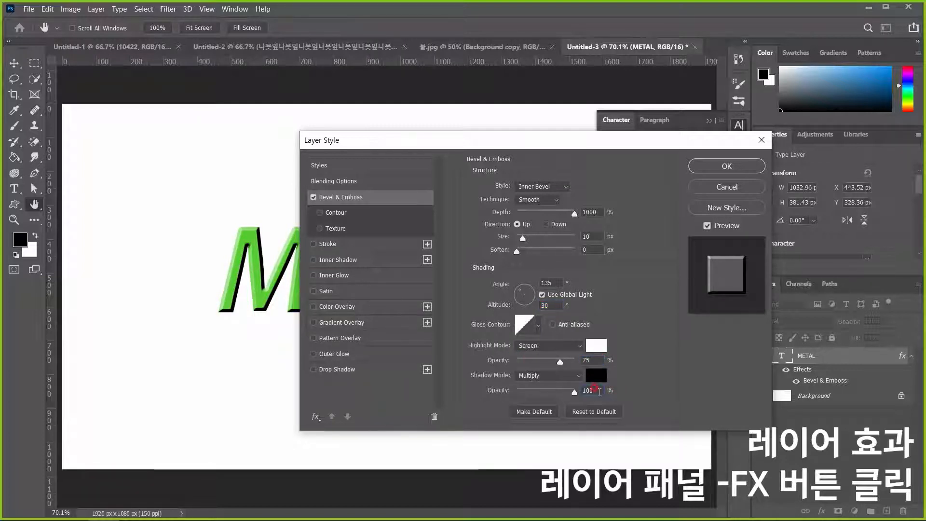
drag(597, 390, 558, 386)
text(50)
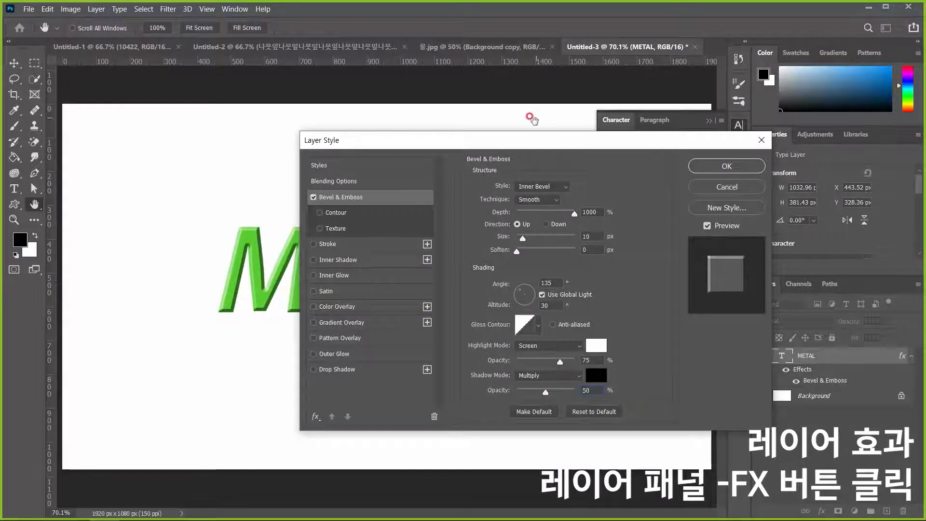
drag(534, 143, 440, 360)
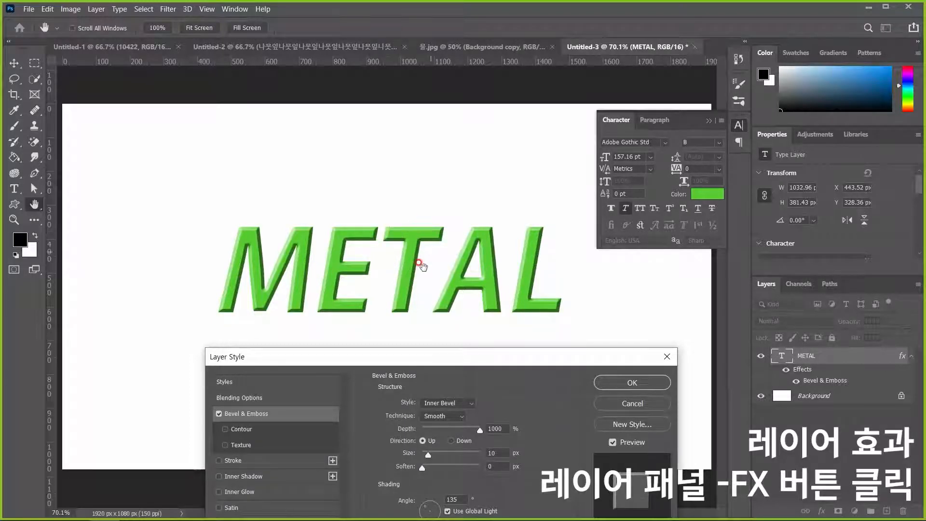
drag(493, 358, 516, 182)
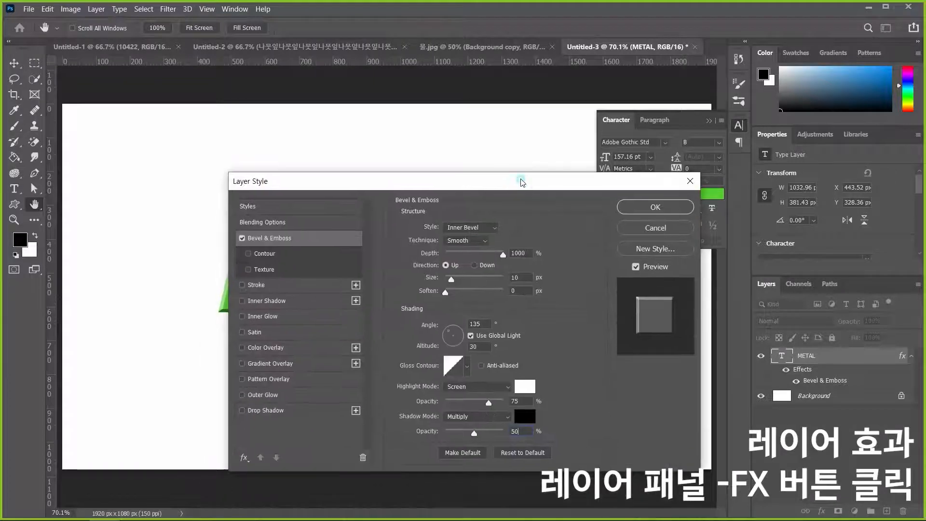
click(656, 208)
click(656, 208)
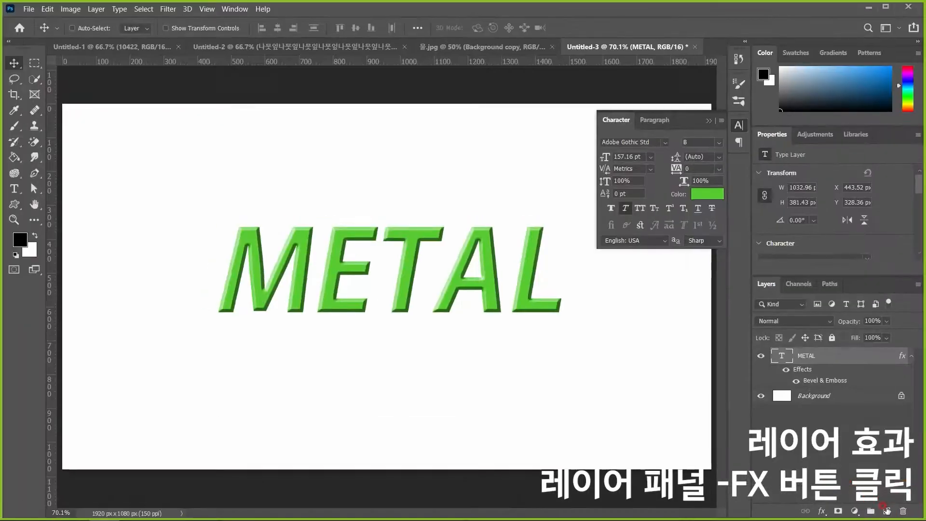
Add a new layer above the "METAL" text and fill it with gray 787878 using the Paint Bucket.
click(848, 501)
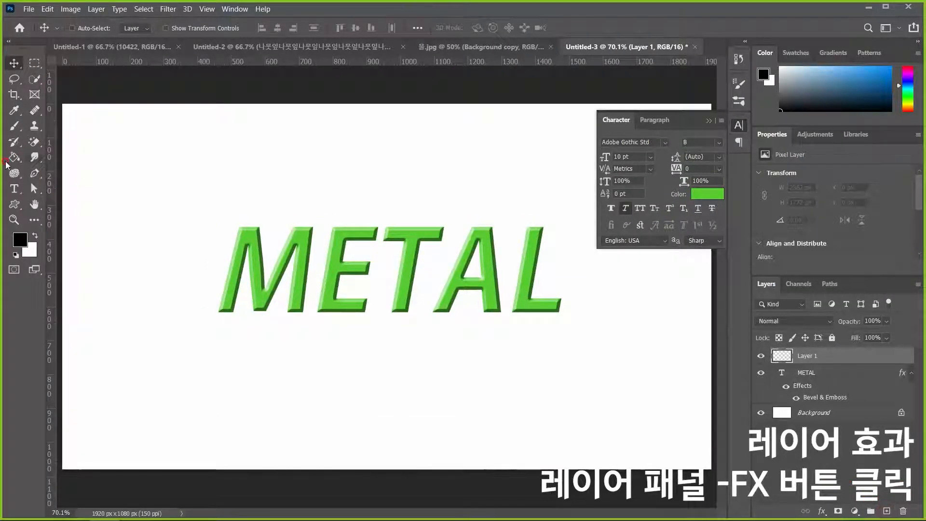
click(19, 239)
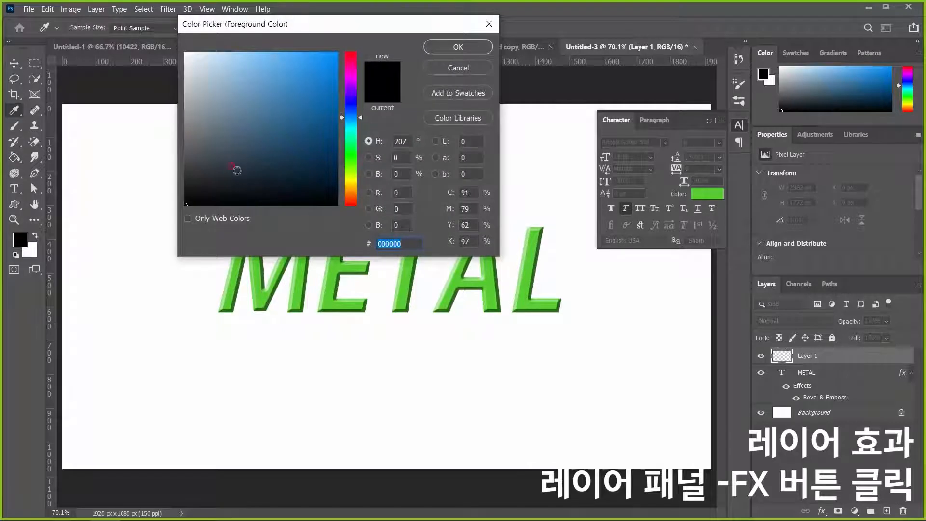
mouse_move(236, 170)
mouse_down()
mouse_move(180, 169)
mouse_move(165, 128)
mouse_move(185, 133)
mouse_up()
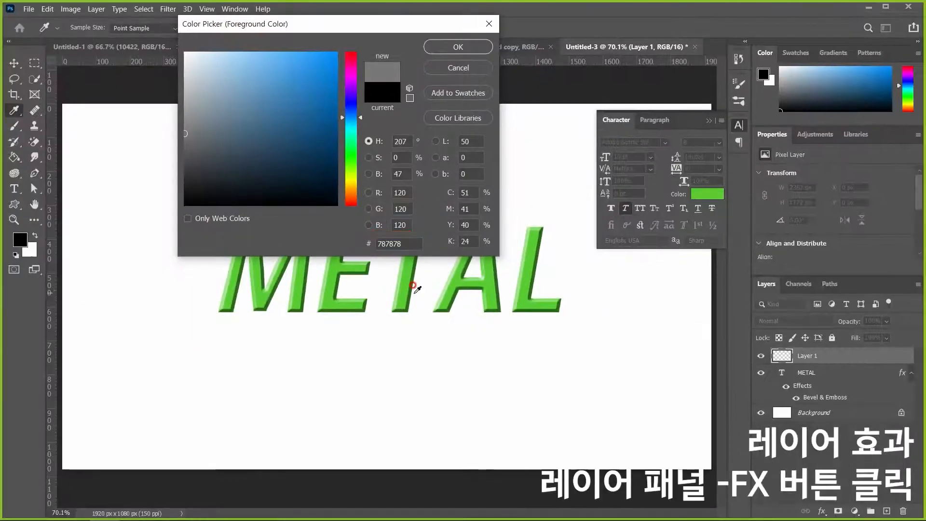
click(451, 47)
key(g)
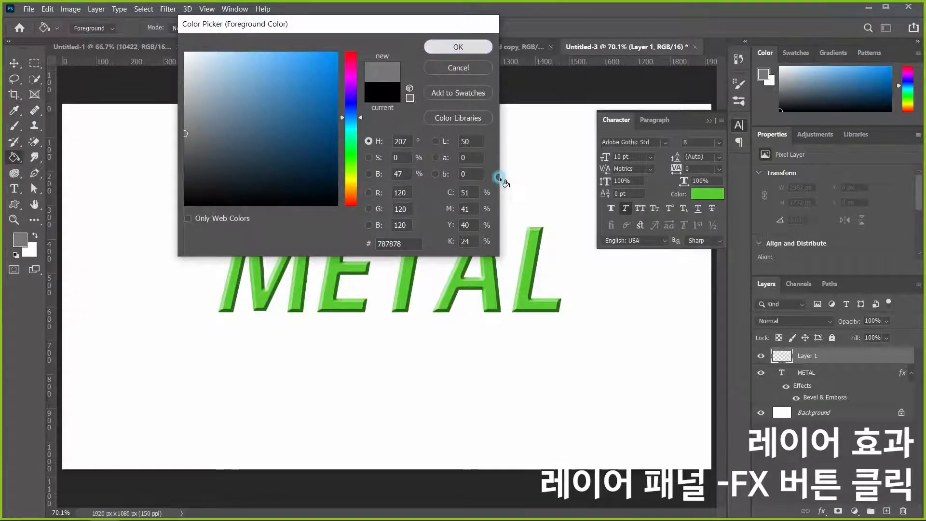
click(530, 175)
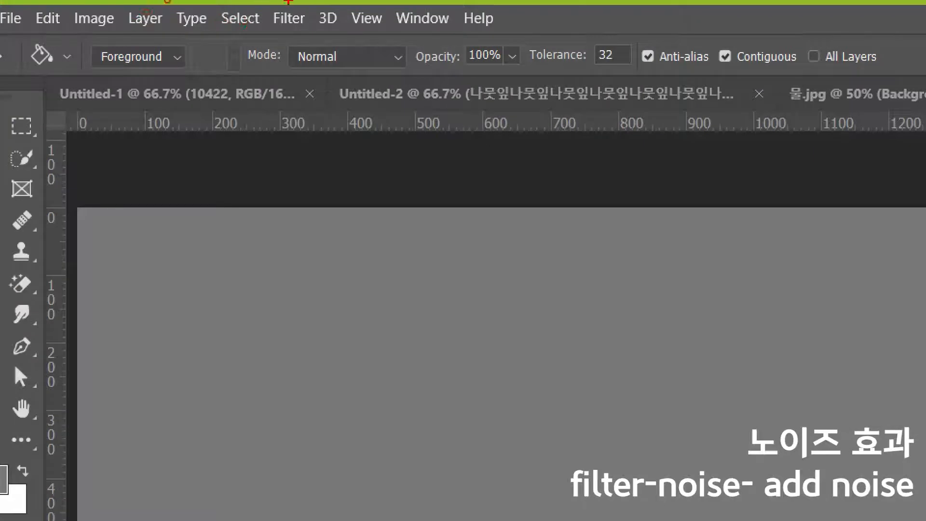
Start the Add Noise filter on the gray layer and set its amount to 60% with Uniform distribution.
drag(269, 1, 310, 32)
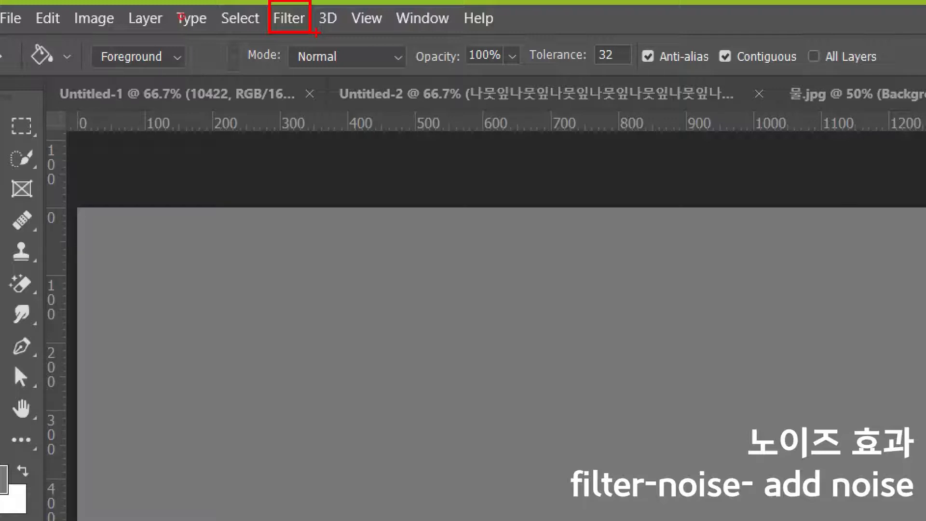
drag(305, 5, 330, 2)
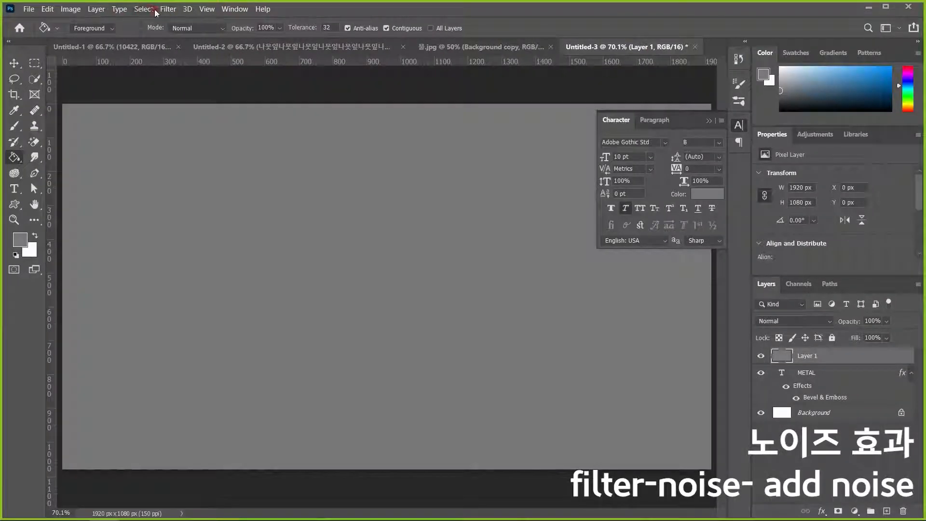
click(289, 18)
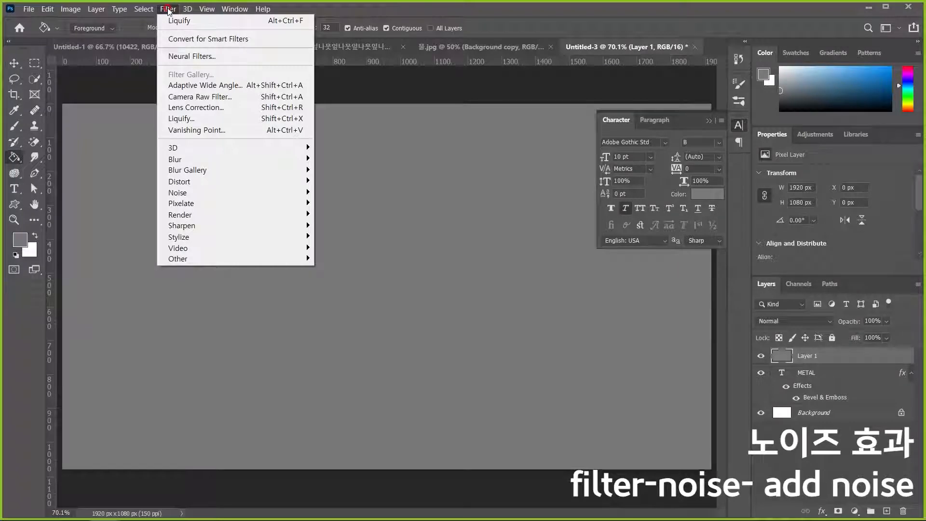
mouse_move(216, 195)
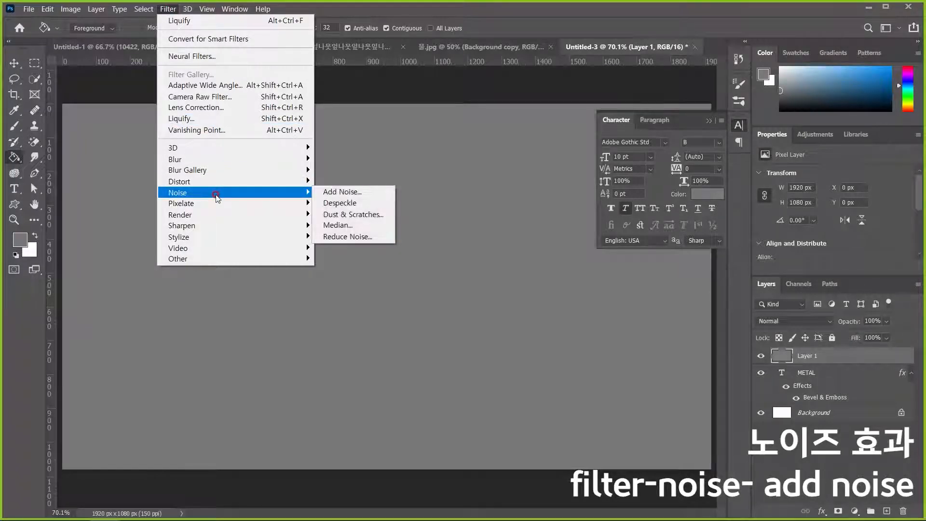
click(378, 192)
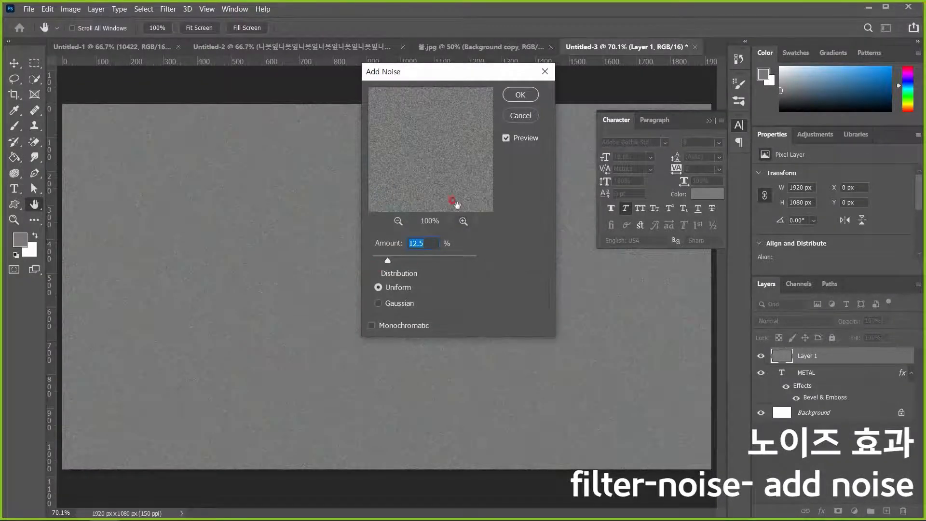
key(ctrl+1)
click(467, 152)
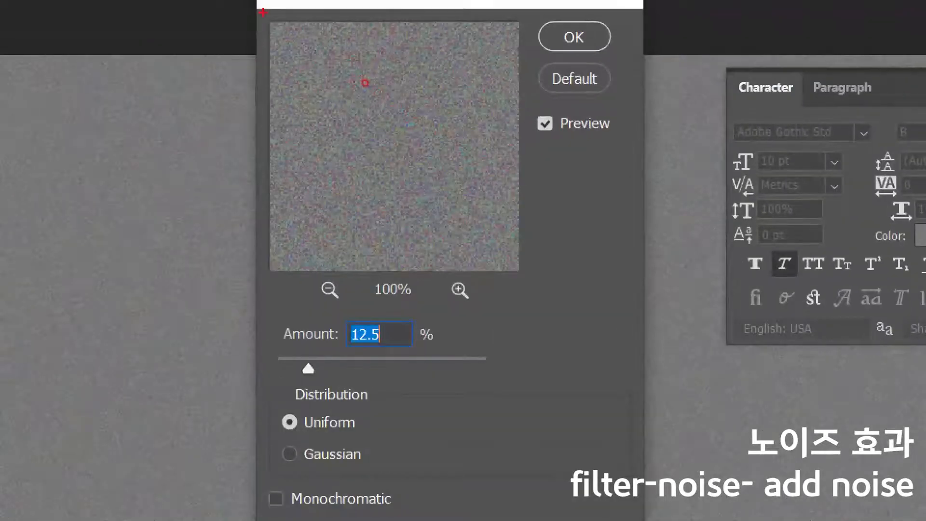
mouse_move(265, 16)
mouse_down()
mouse_move(463, 292)
mouse_move(522, 275)
mouse_up()
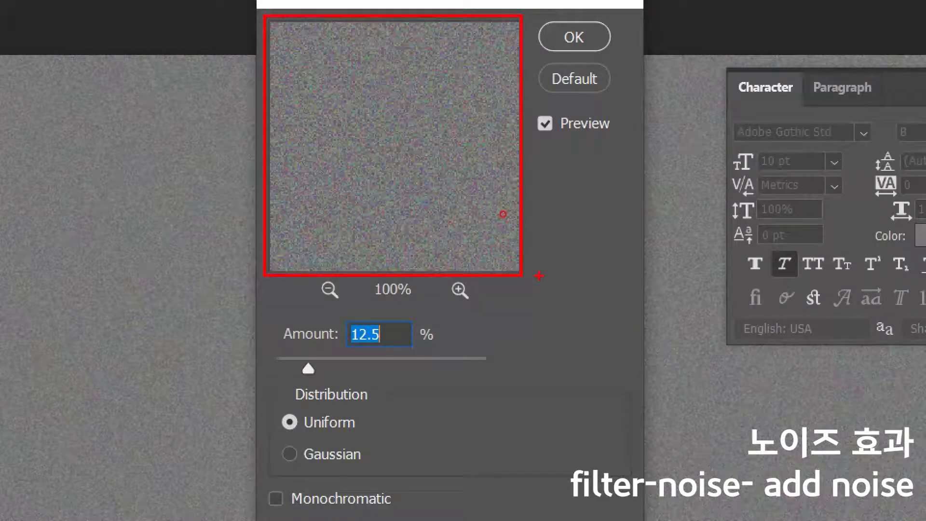
key(Escape)
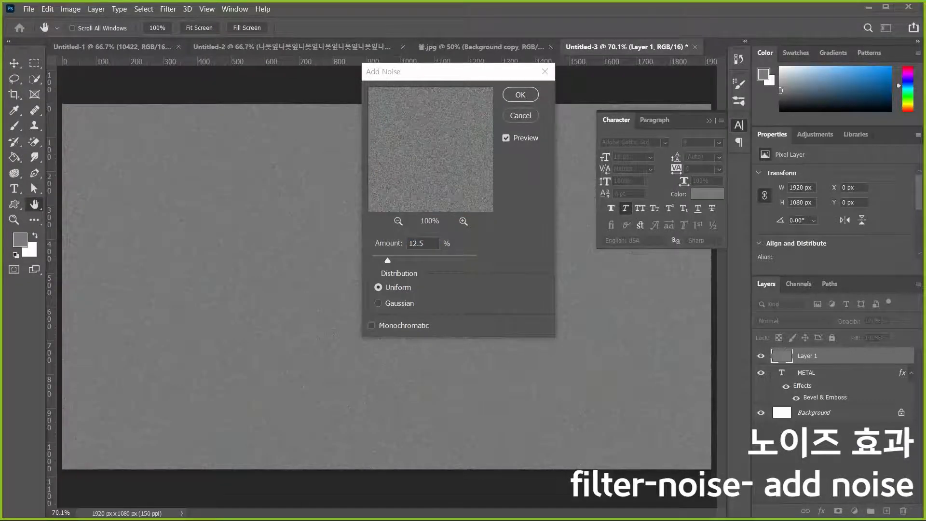
click(302, 259)
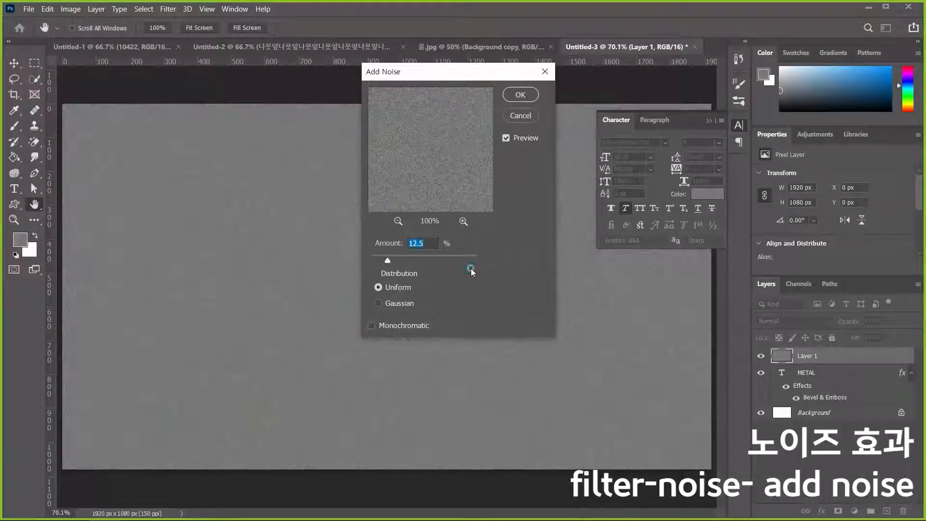
text(60)
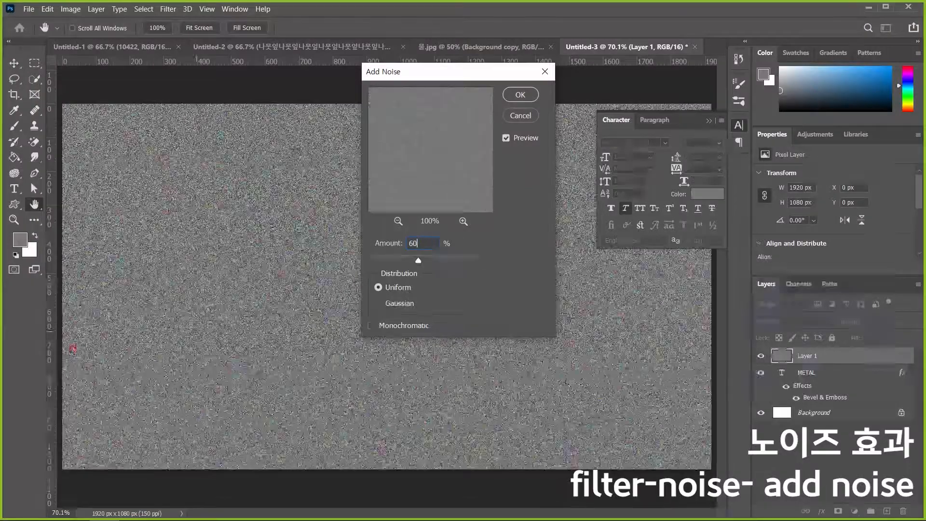
key(Return)
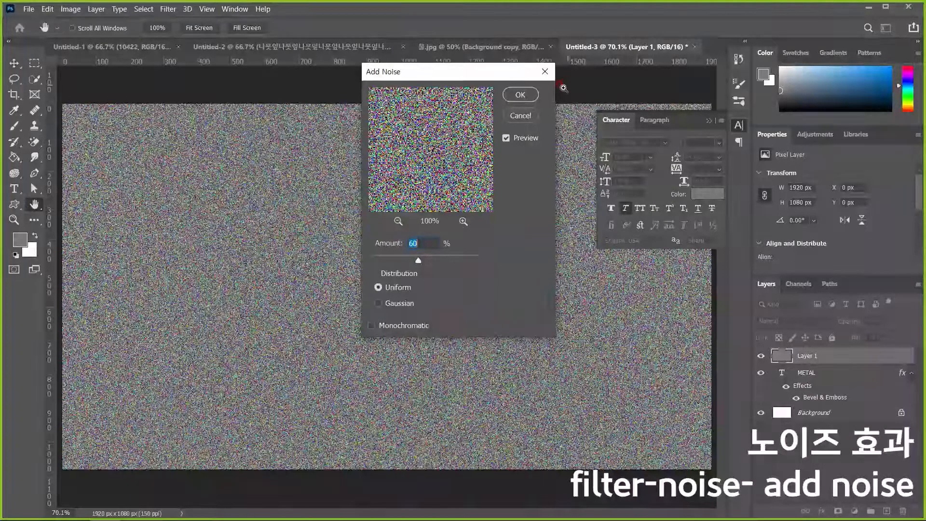
Make the noise Monochromatic and apply the Add Noise filter to the gray layer.
key(ctrl+1)
drag(440, 44, 385, 116)
drag(376, 48, 447, 94)
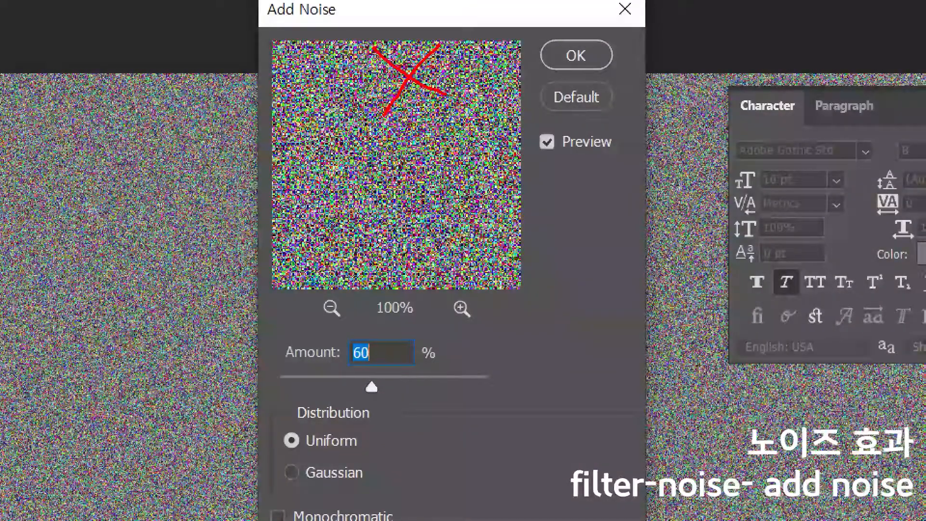
right_click(410, 75)
click(459, 265)
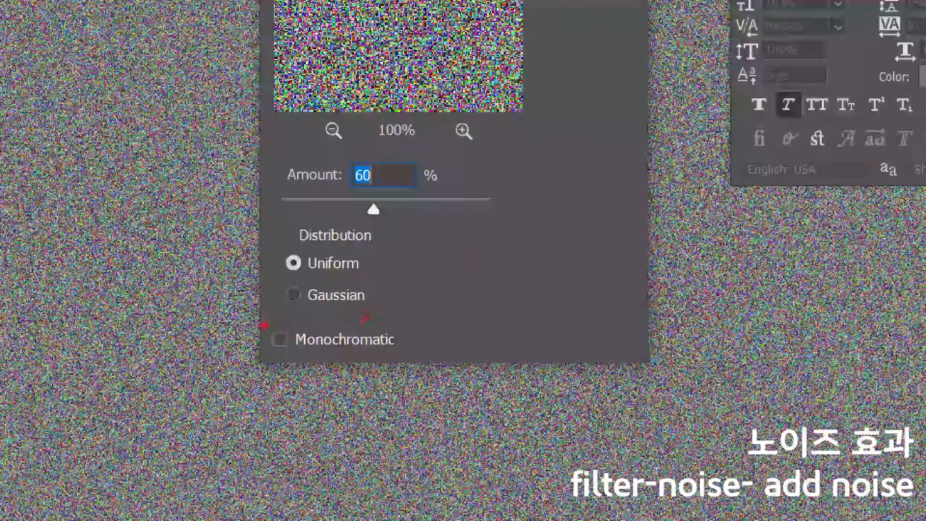
mouse_move(265, 324)
mouse_down()
mouse_move(294, 361)
mouse_move(409, 358)
mouse_up()
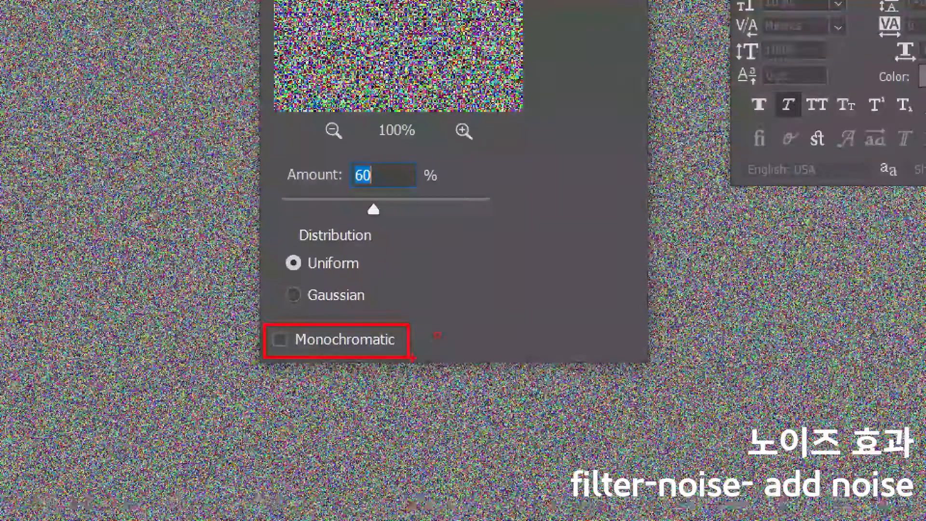
key(Escape)
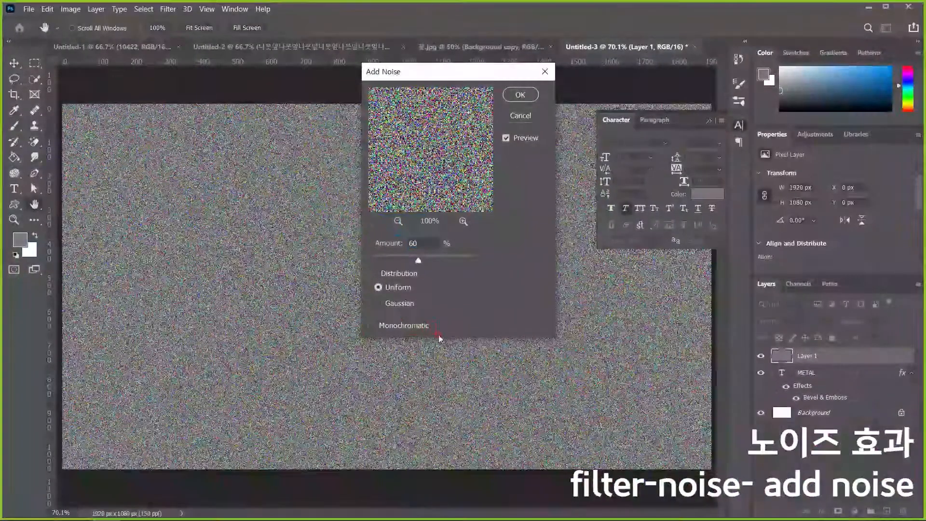
click(405, 325)
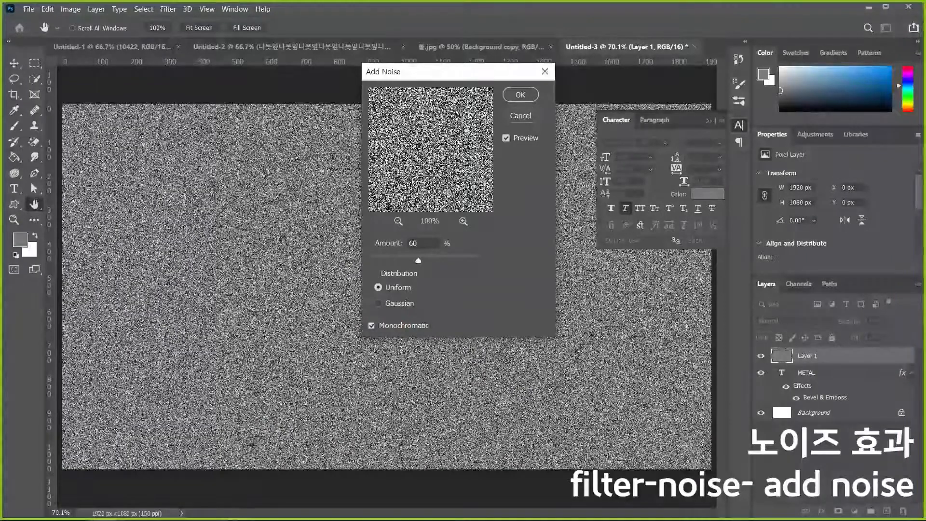
key(Return)
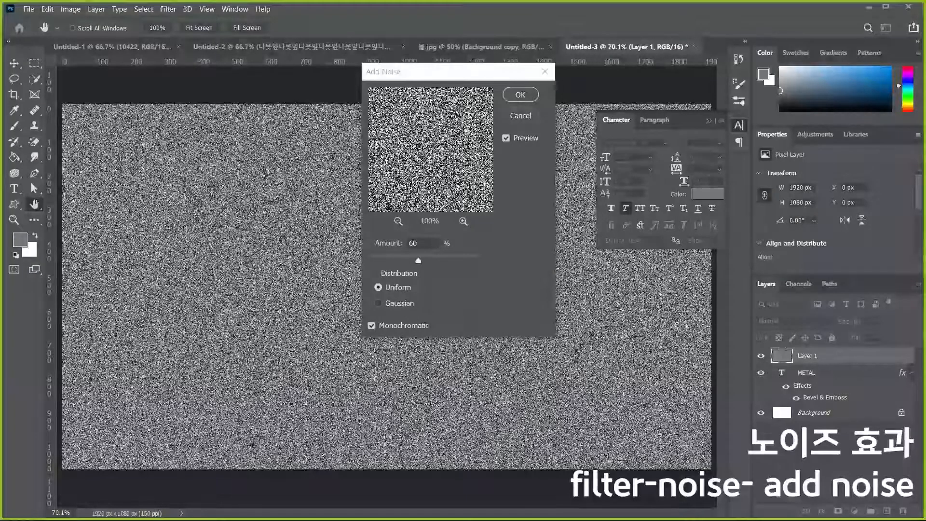
click(444, 72)
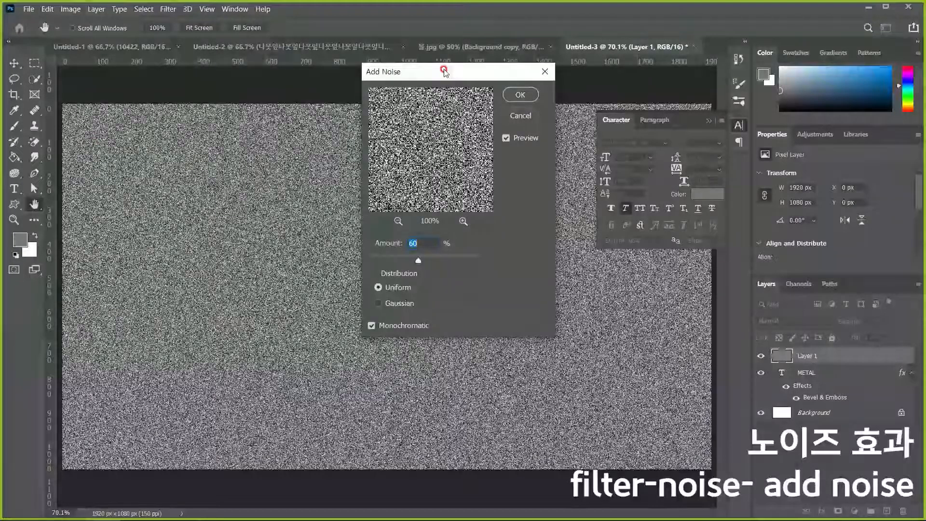
click(513, 97)
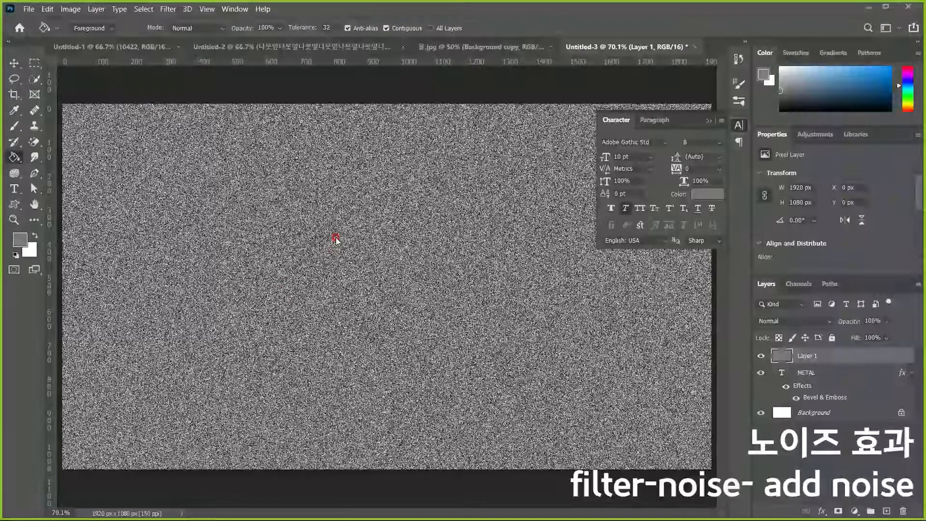
click(172, 10)
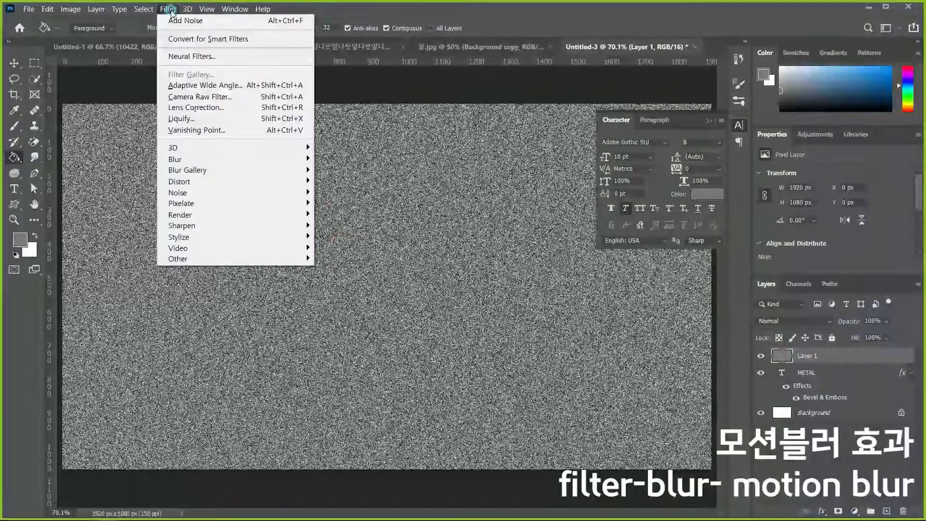
mouse_move(226, 161)
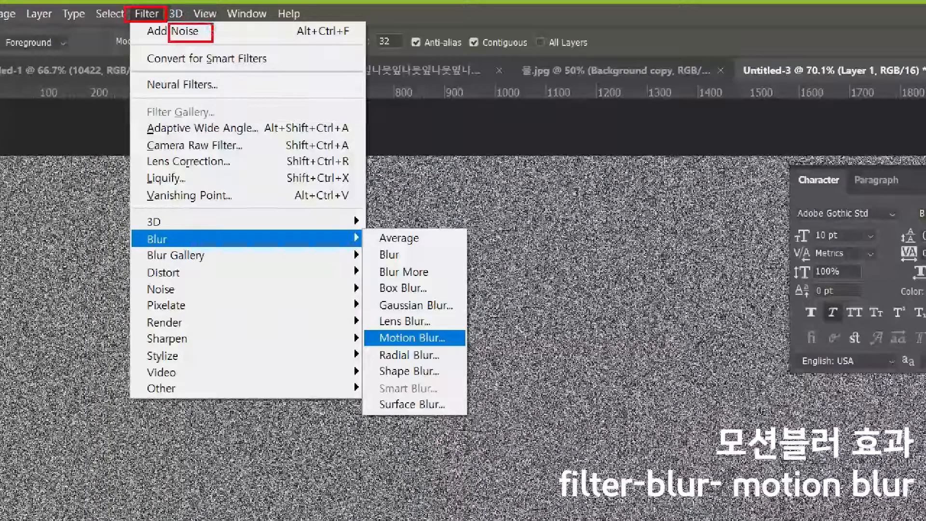
mouse_move(222, 23)
mouse_down()
mouse_move(222, 42)
mouse_move(208, 29)
mouse_move(233, 37)
mouse_up()
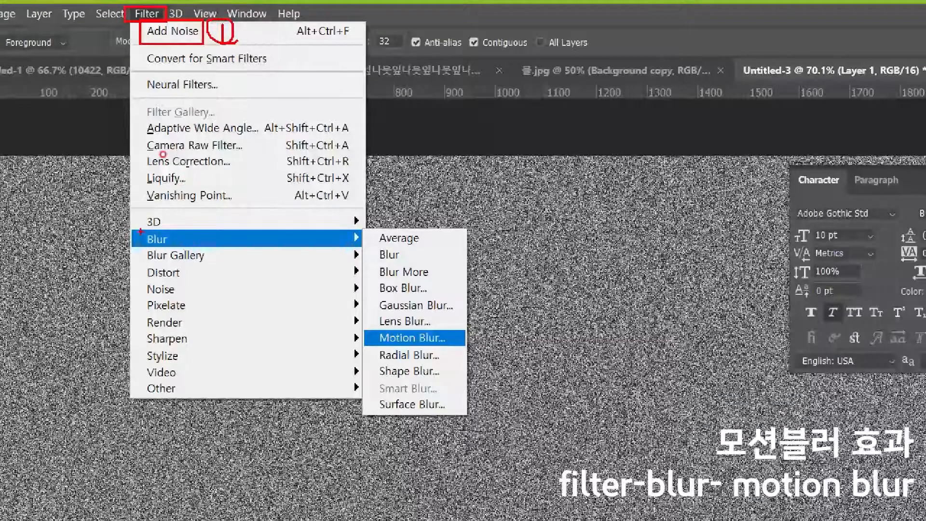
drag(135, 232, 228, 247)
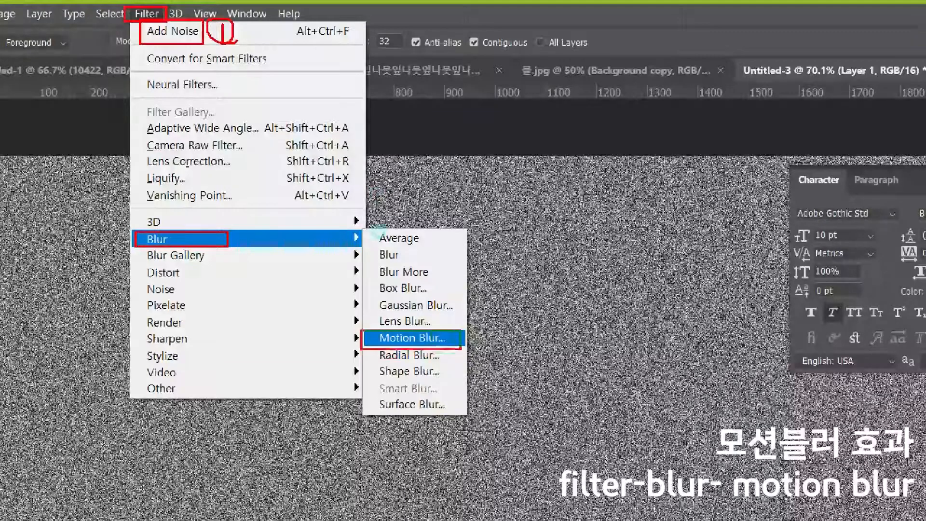
mouse_move(361, 330)
mouse_down()
mouse_move(468, 346)
mouse_move(502, 344)
mouse_move(507, 328)
mouse_move(467, 376)
mouse_up()
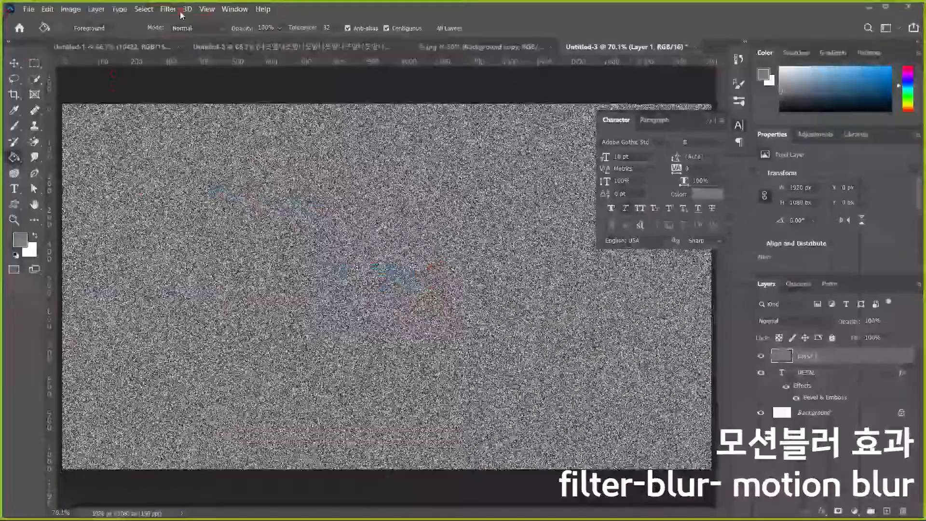
Apply a Motion Blur to the noise layer with an angle of 0° and a distance of 90 pixels.
click(167, 9)
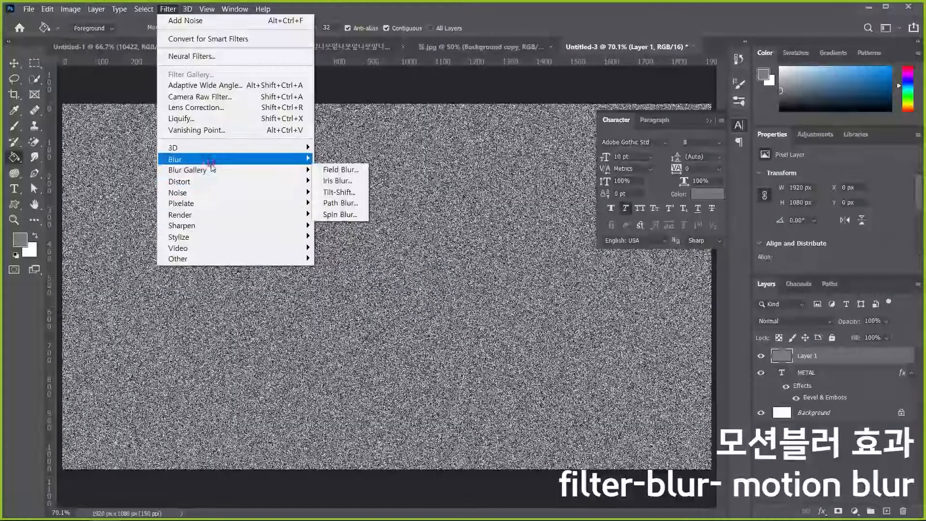
mouse_move(212, 159)
click(340, 230)
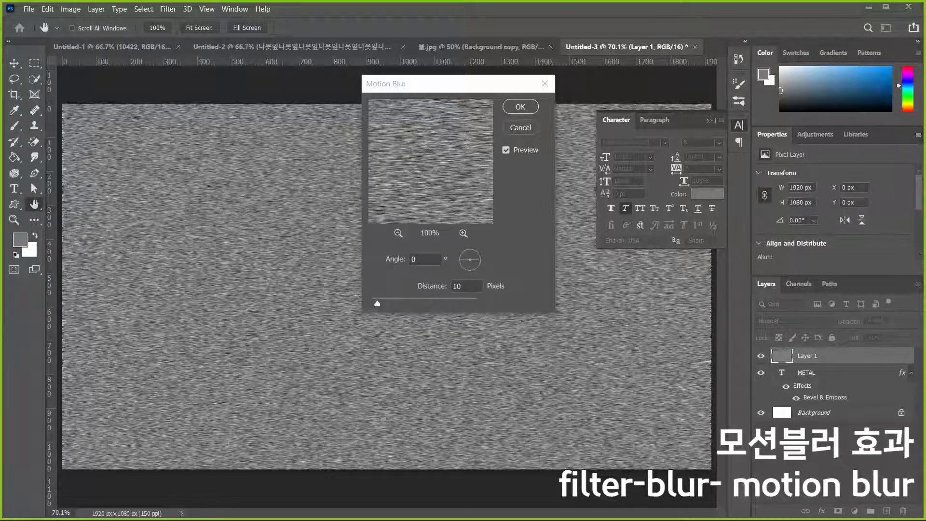
click(473, 85)
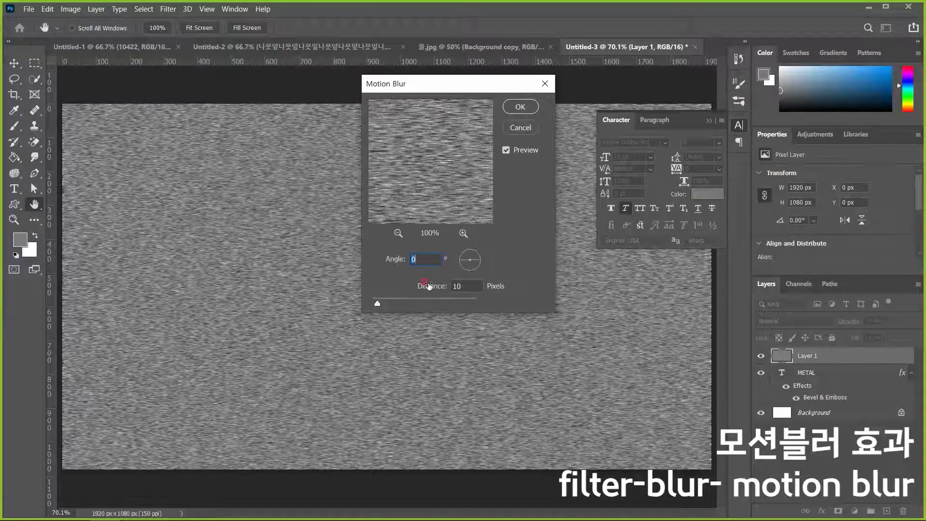
key(Tab)
text(90)
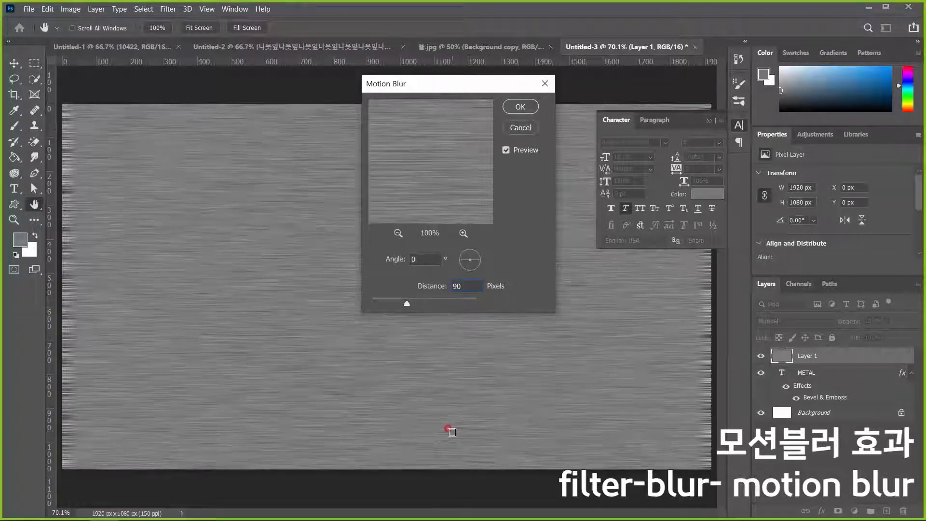
click(520, 107)
key(g)
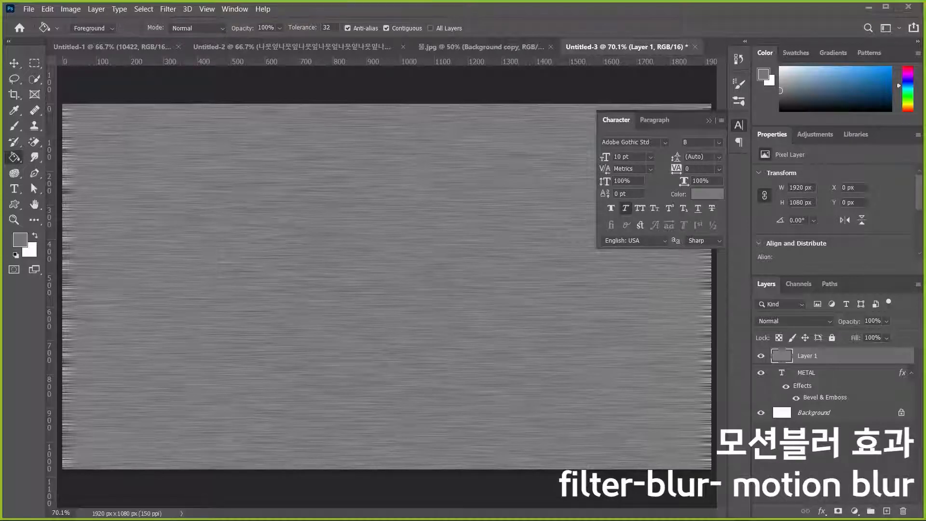
Clip the brushed texture layer, Layer 1, to the "METAL" text below it with a clipping mask.
click(808, 370)
click(811, 362)
click(808, 354)
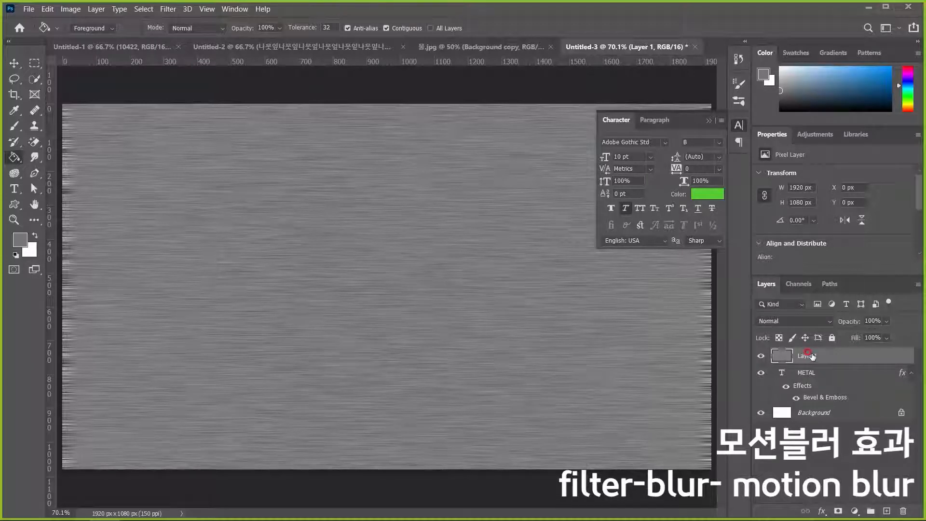
click(813, 352)
click(810, 354)
right_click(812, 356)
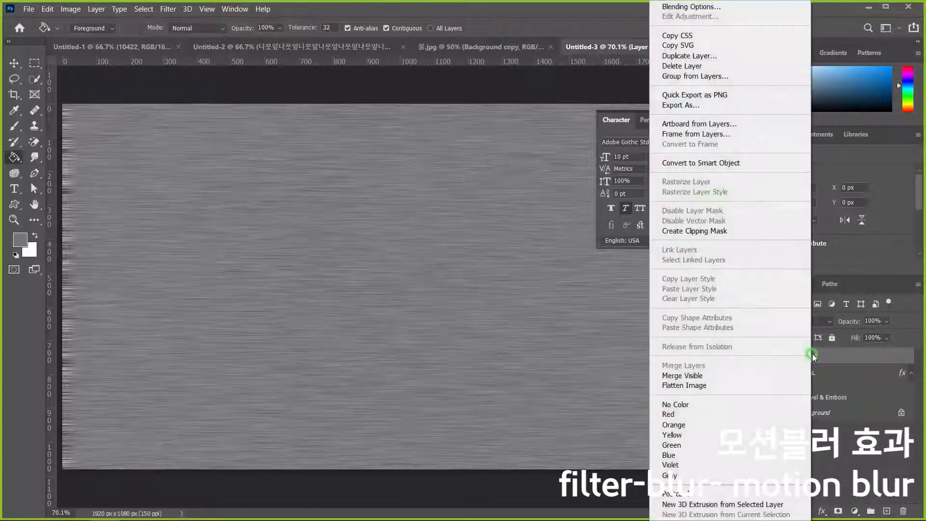
click(769, 231)
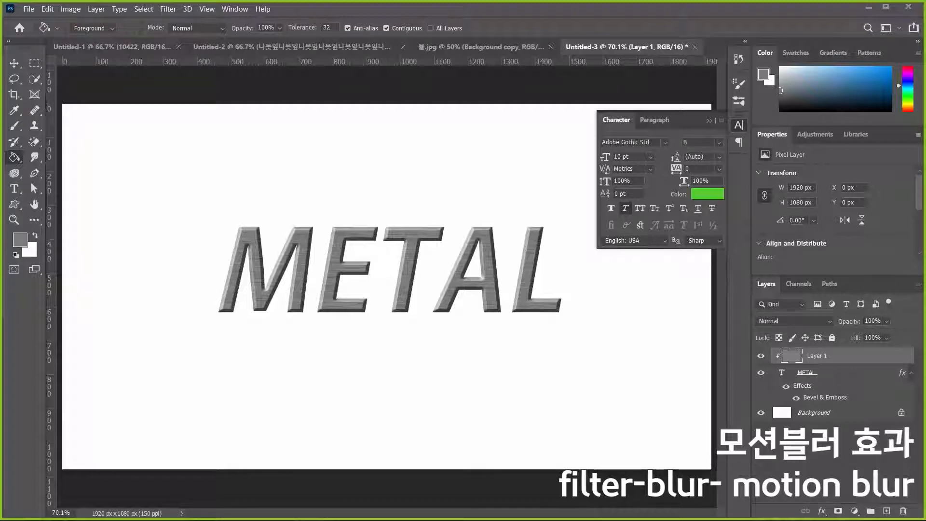
Link the "METAL" text layer and its clipped texture layer, Layer 1.
click(814, 372)
shift+click(829, 357)
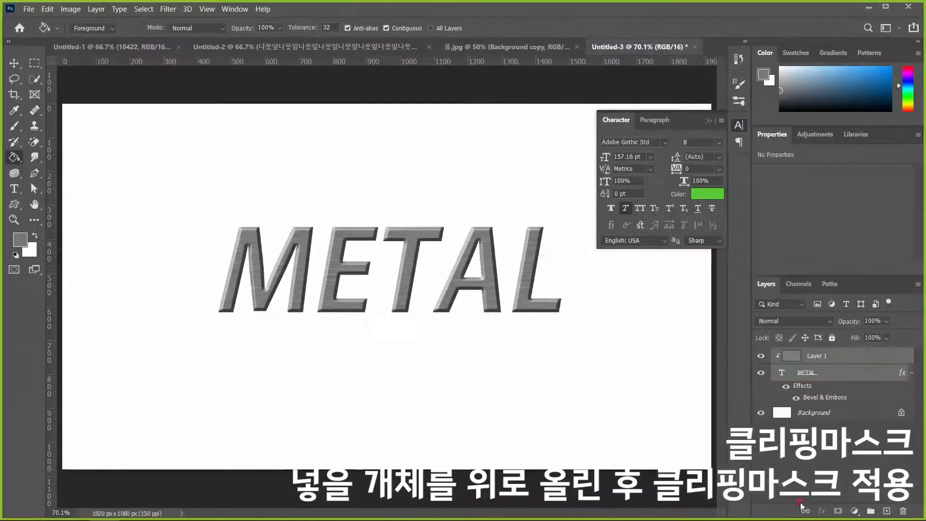
click(501, 480)
click(829, 479)
Move the linked "METAL" text and texture to the upper-left corner of the canvas and deselect the layers.
click(813, 373)
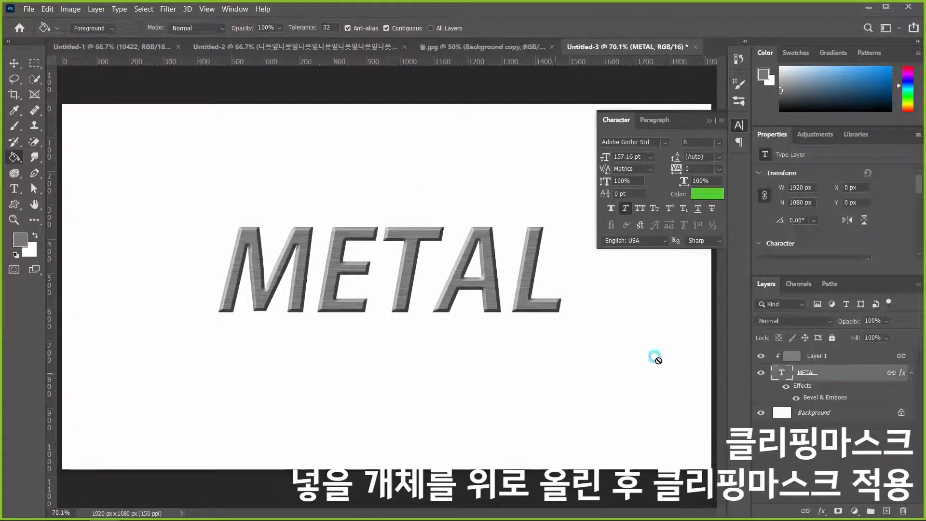
key(v)
drag(491, 289, 328, 170)
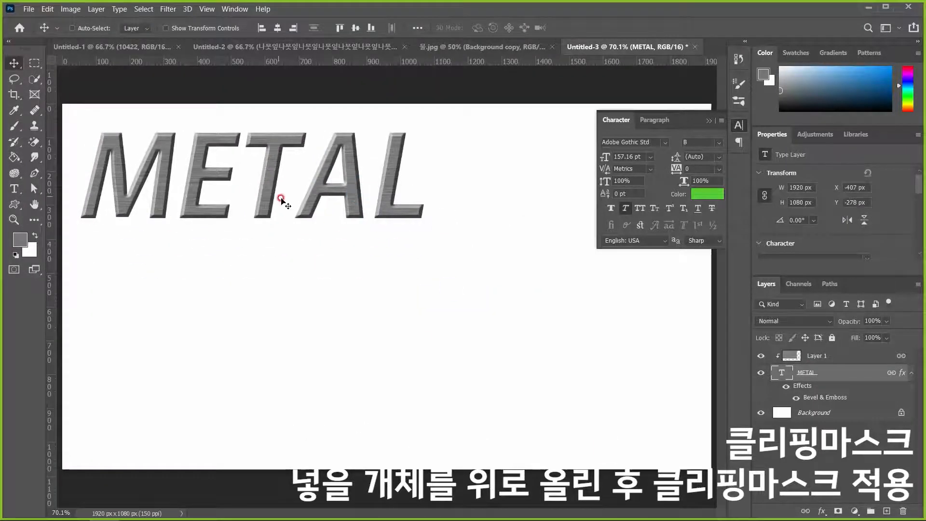
drag(281, 199, 338, 186)
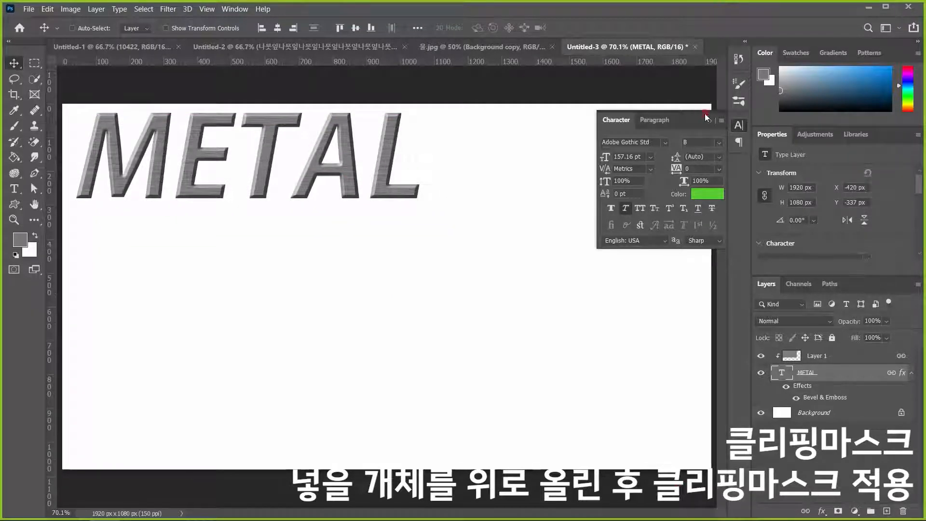
click(830, 487)
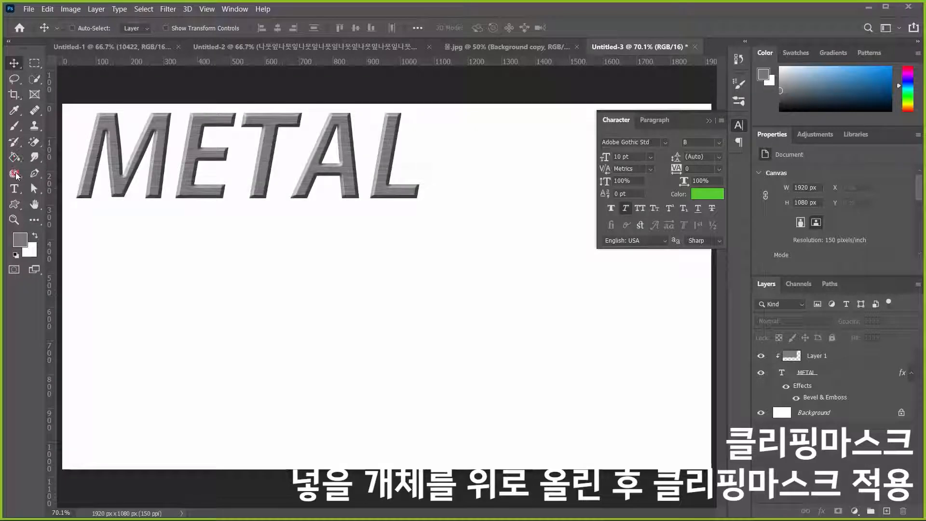
Add a new green text layer reading "METAL" in the empty area below the textured text.
click(14, 188)
click(338, 343)
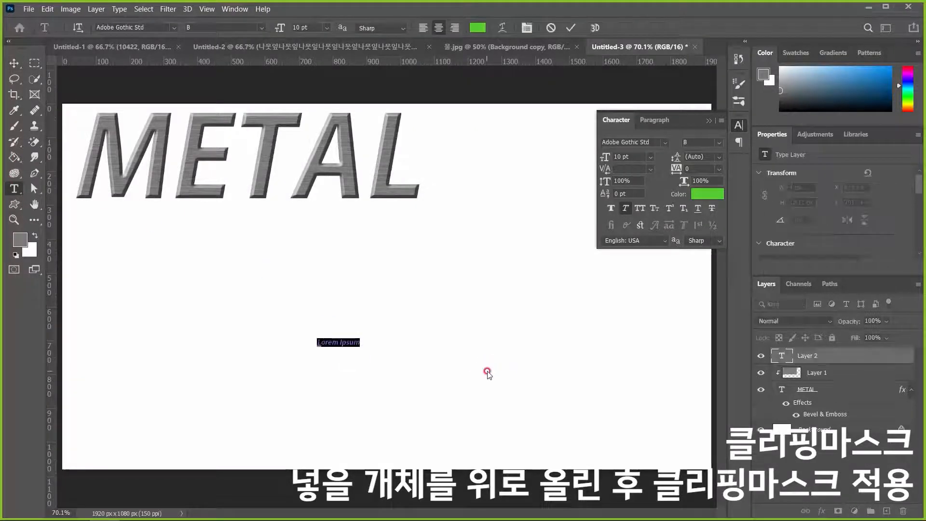
text(METAL)
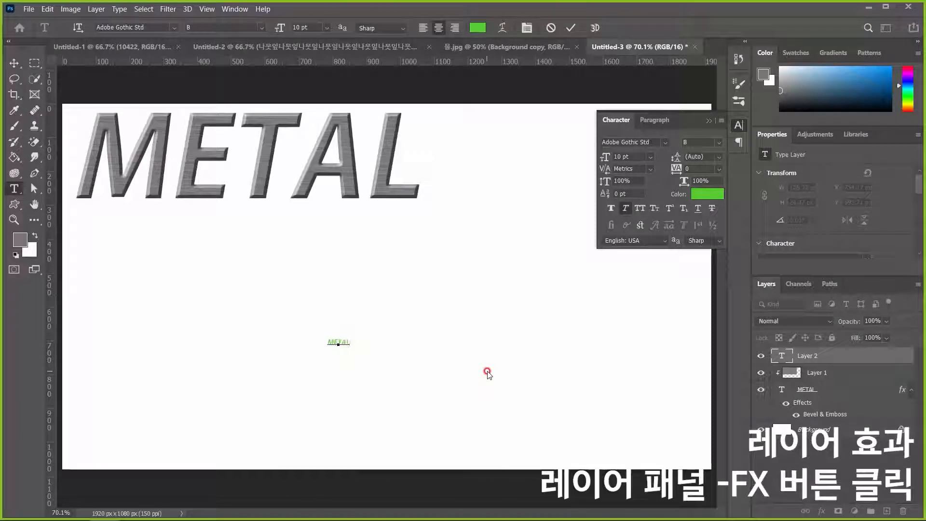
click(481, 364)
Scale the new green "METAL" text up to about 1429% and place it in the lower middle of the canvas.
key(ctrl+t)
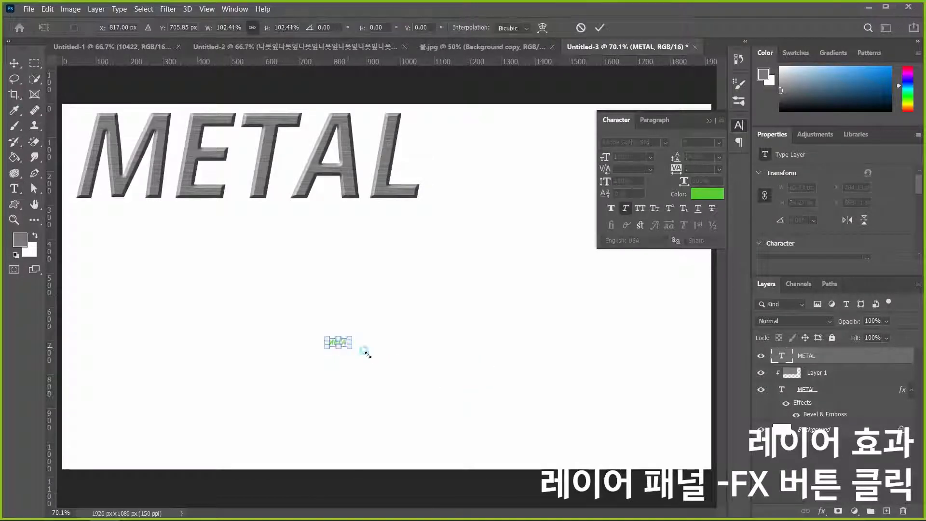
drag(356, 350, 500, 414)
drag(413, 352, 451, 359)
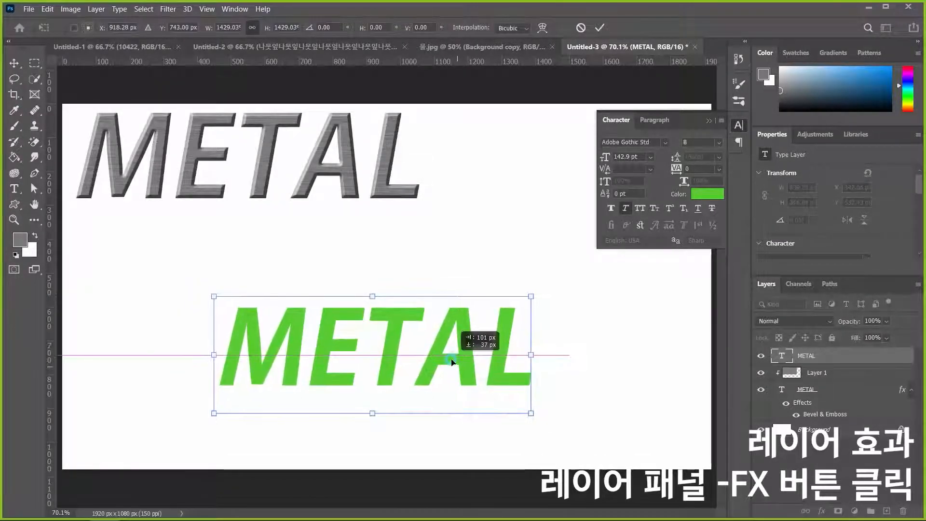
key(Return)
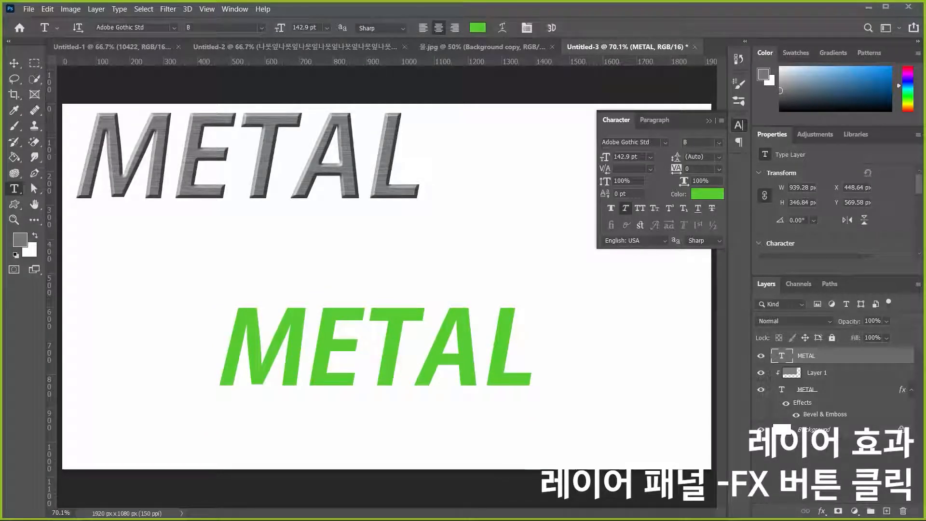
Switch to the browser and find background-1180666_1920.jpg among the attachments of the 03일차 source file post.
drag(91, 140, 412, 91)
scroll(372, 253, up, 20)
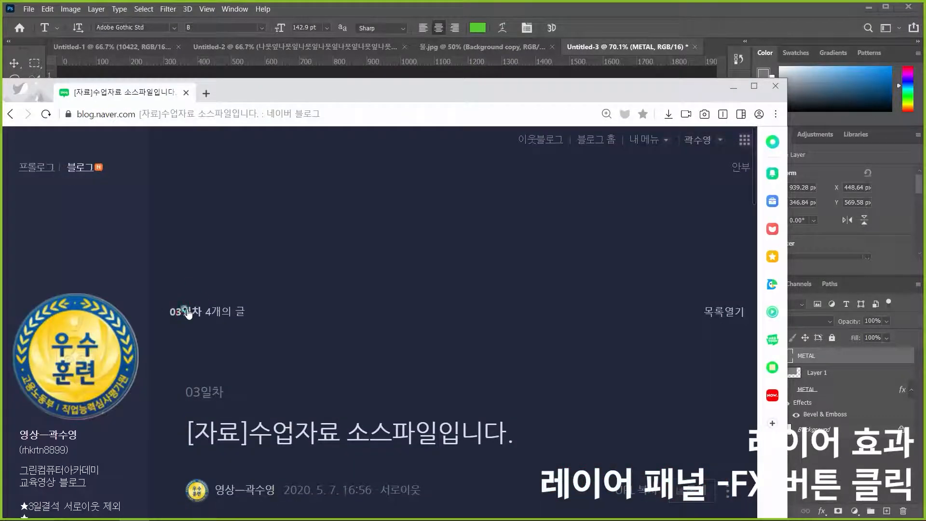
click(188, 314)
click(222, 225)
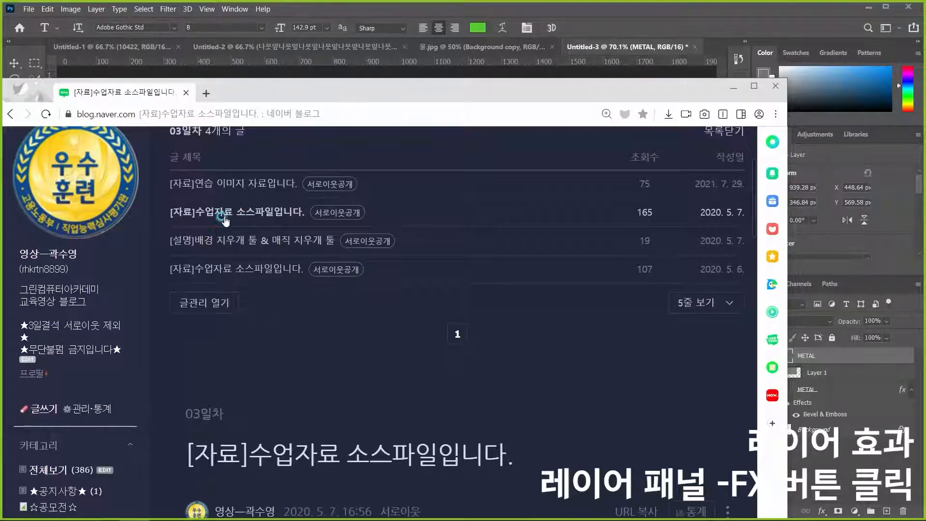
scroll(480, 316, down, 15)
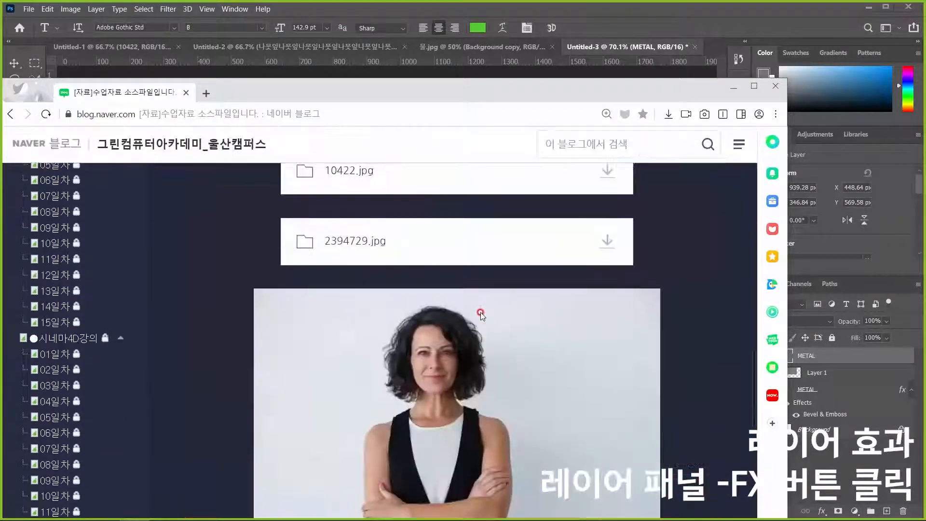
scroll(482, 317, up, 10)
scroll(486, 318, up, 1)
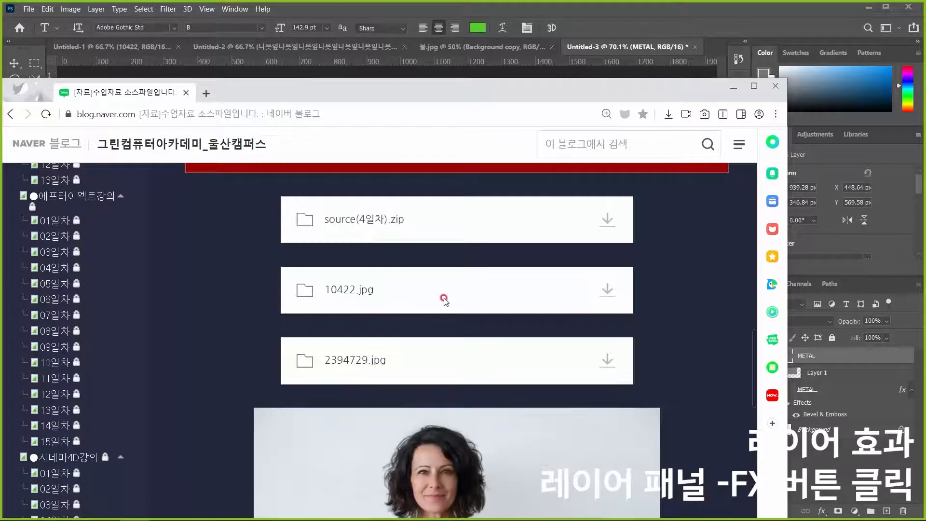
scroll(441, 296, down, 5)
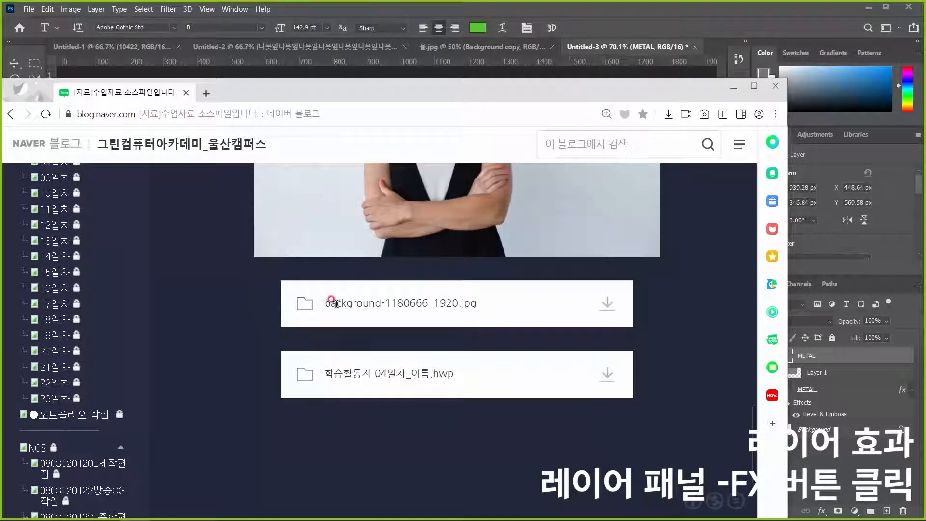
drag(325, 303, 481, 309)
click(500, 307)
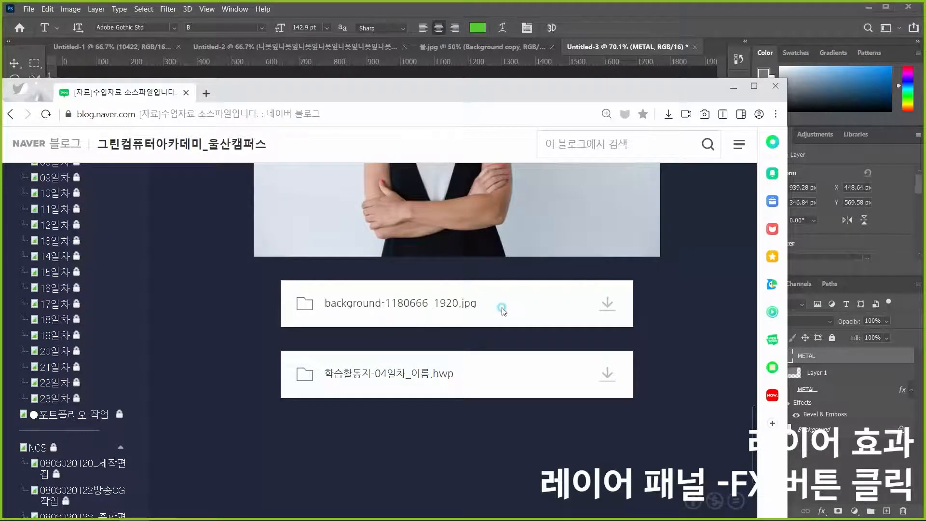
Put the browser aside and examine the scratched metal image background-1180666_1920.jpg in the photo viewer.
click(524, 91)
drag(524, 90, 0, 113)
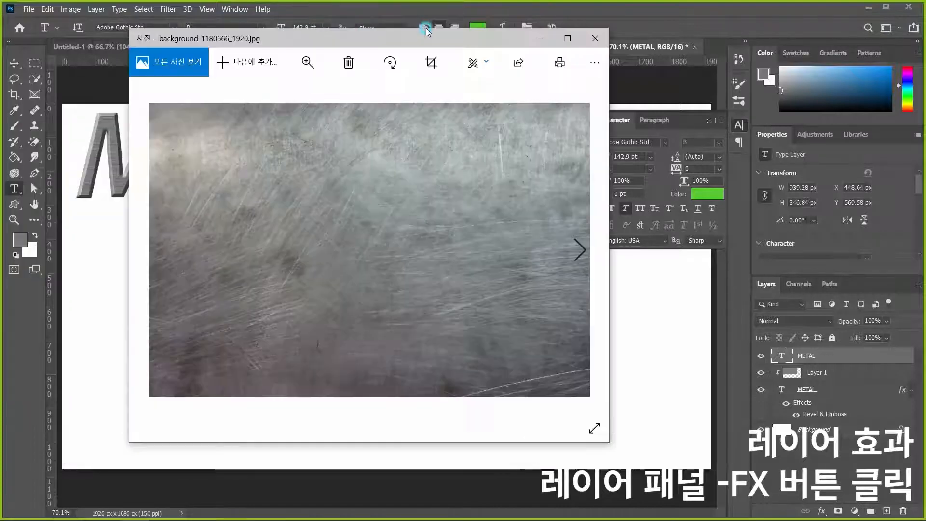
drag(426, 31, 534, 7)
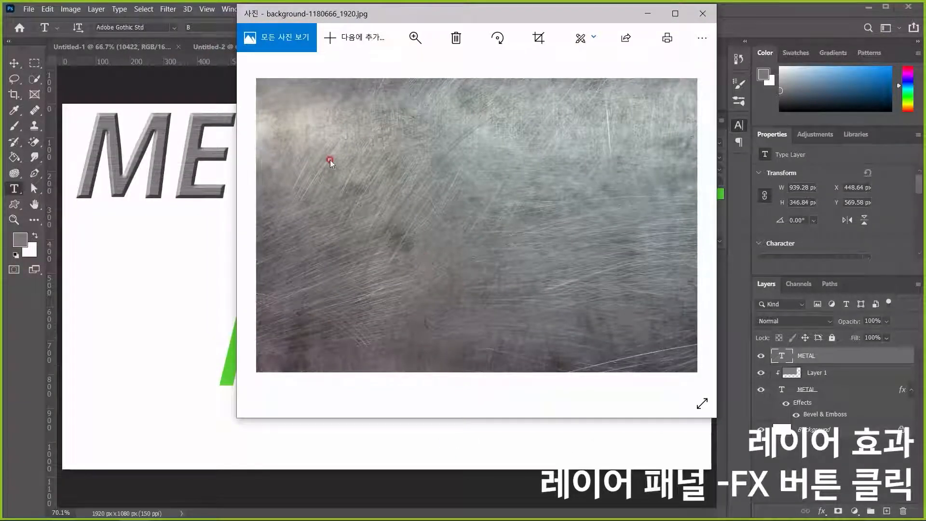
drag(541, 17, 0, 84)
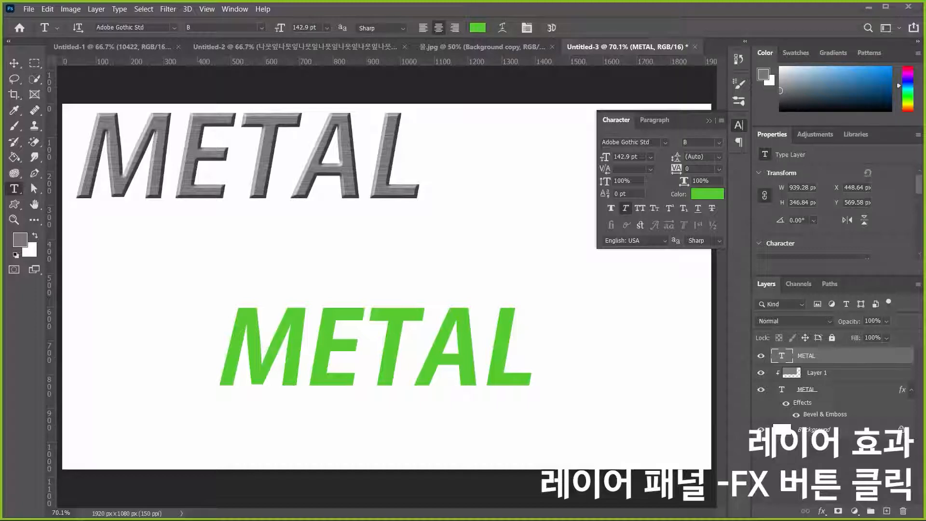
Open the layer style settings of the green "METAL" text layer through Bevel & Emboss and switch that effect off.
click(809, 355)
click(821, 510)
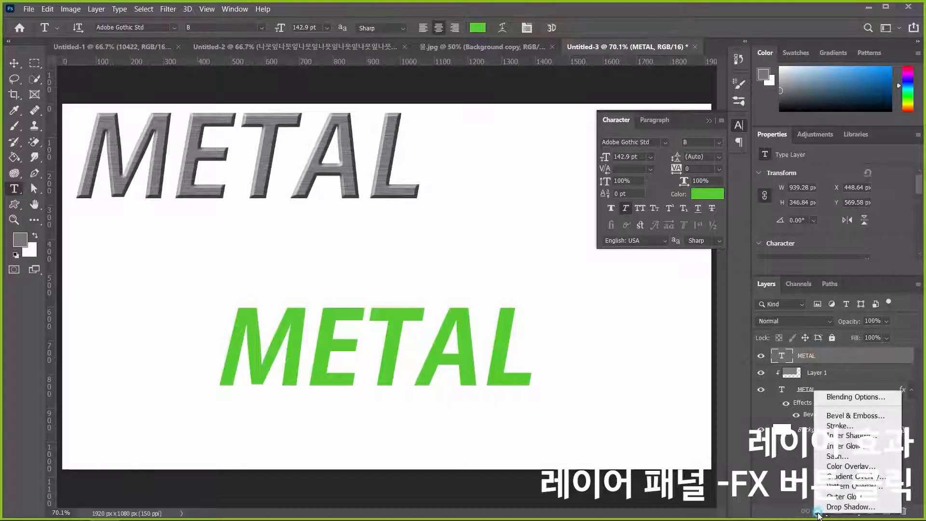
click(842, 416)
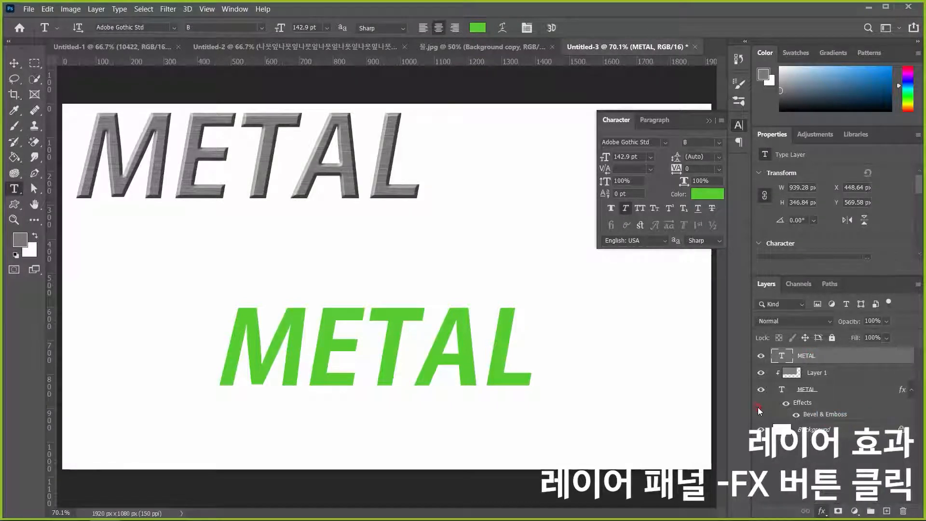
drag(484, 182, 580, 62)
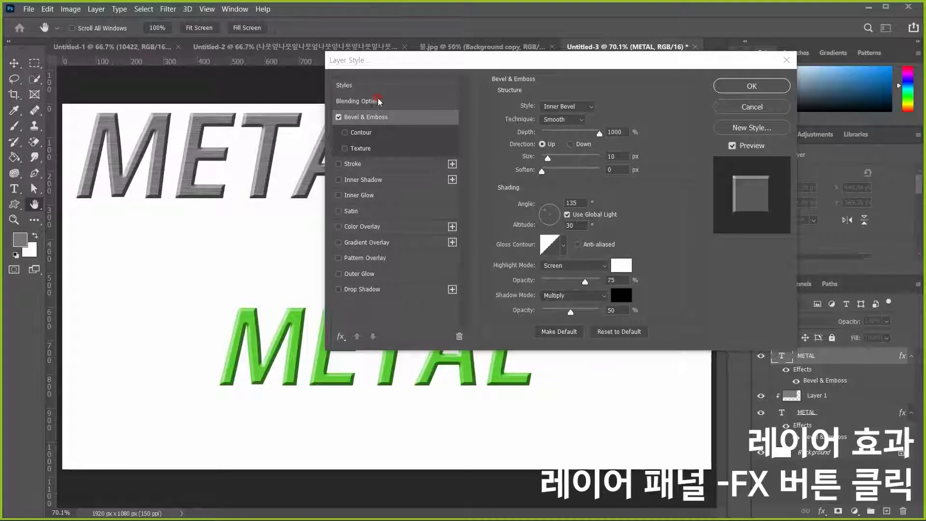
click(340, 118)
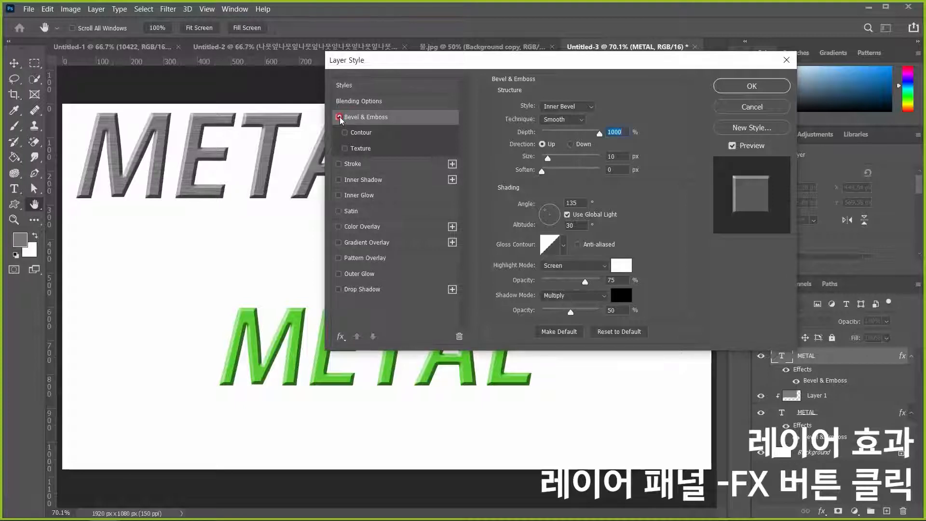
click(339, 118)
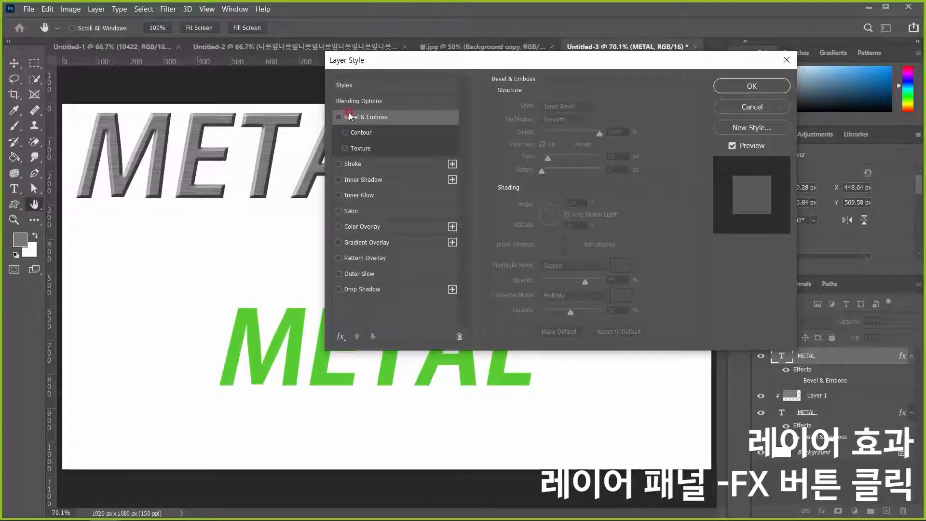
Add a drop shadow to the green "METAL" text with 75% opacity and a distance of 5 px.
click(361, 290)
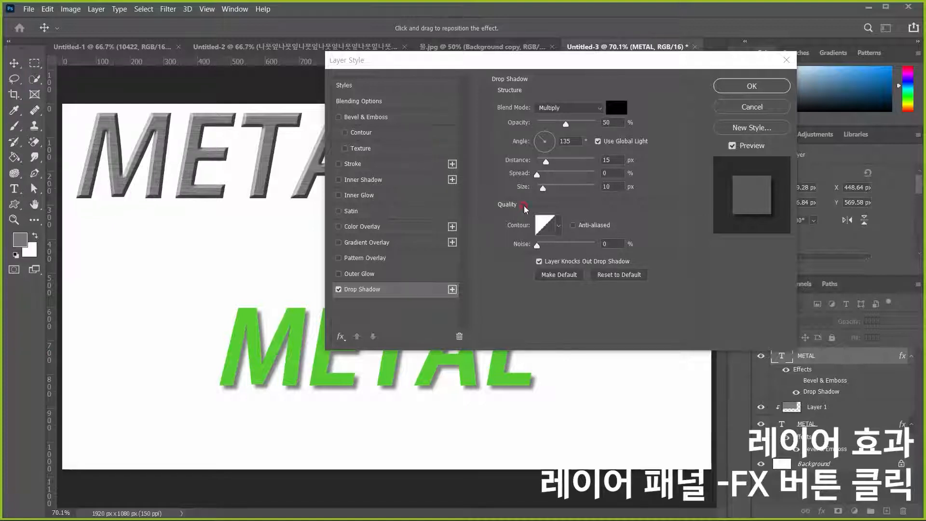
click(524, 121)
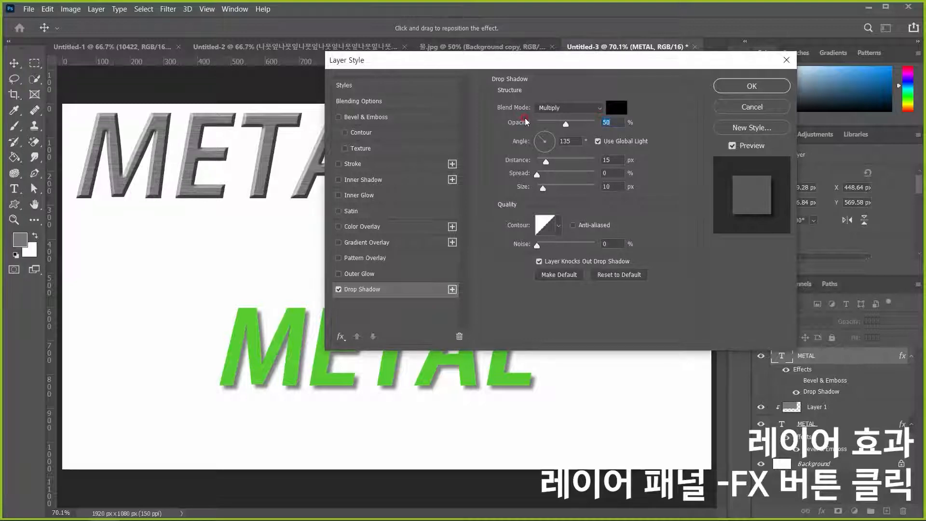
text(75)
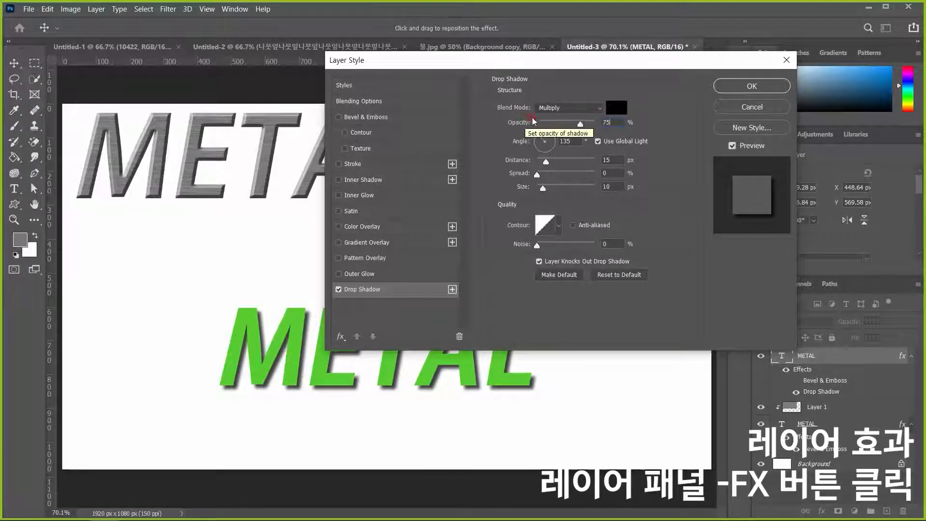
click(523, 159)
text(5)
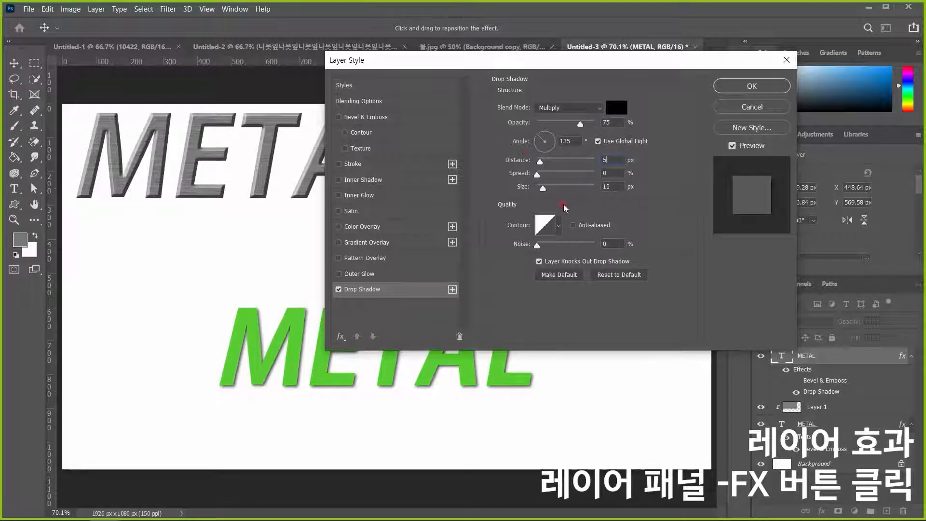
click(638, 246)
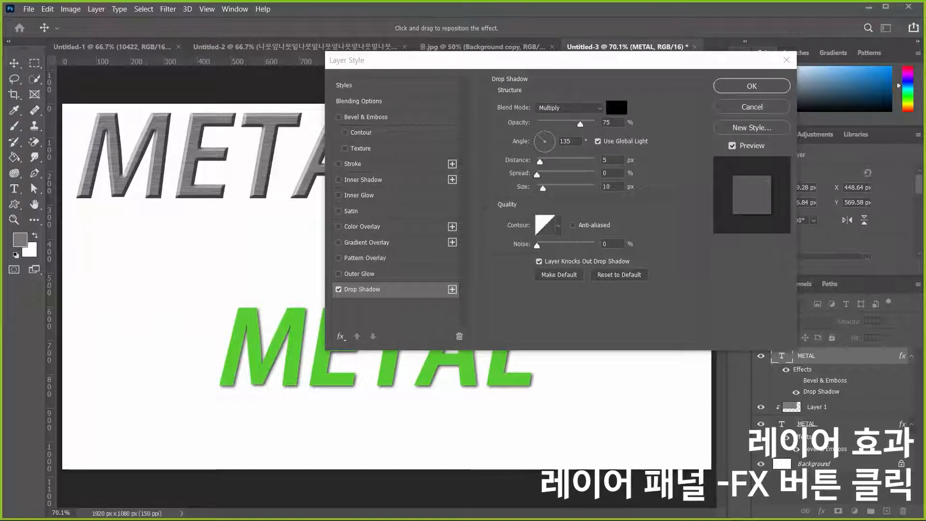
click(689, 282)
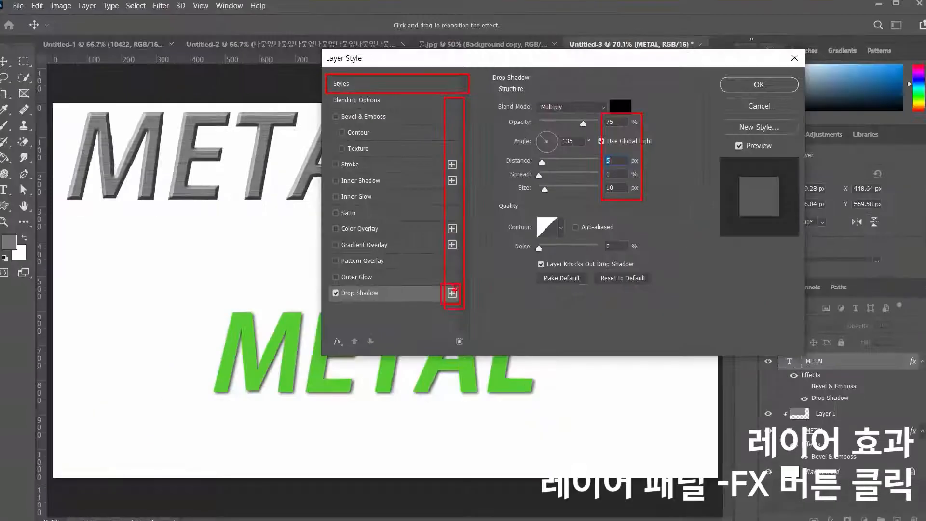
Add a second drop shadow to the green text and set the upper shadow's angle to 90° with global light on.
click(443, 438)
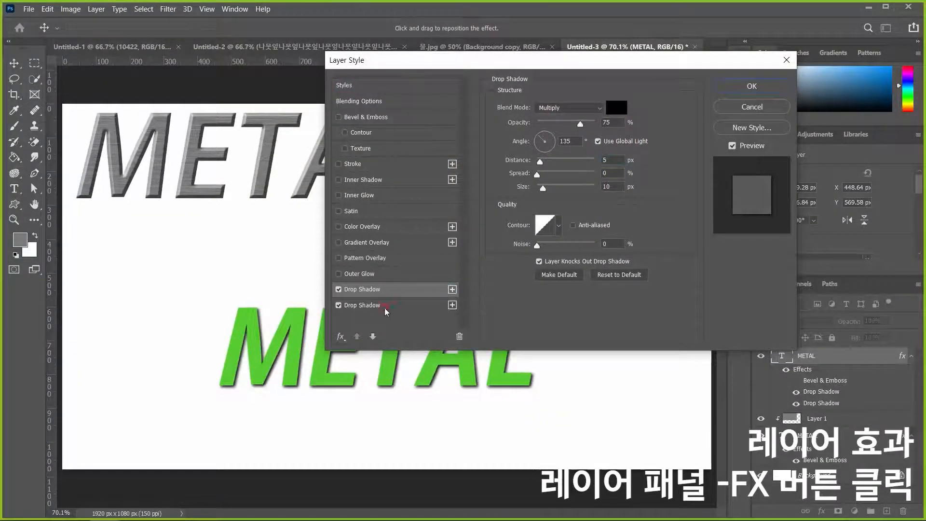
click(351, 311)
click(381, 310)
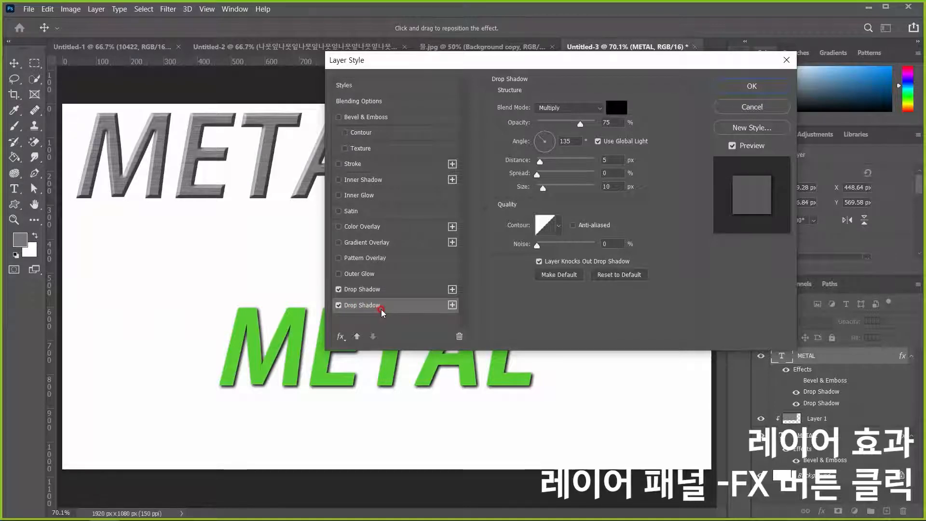
click(356, 311)
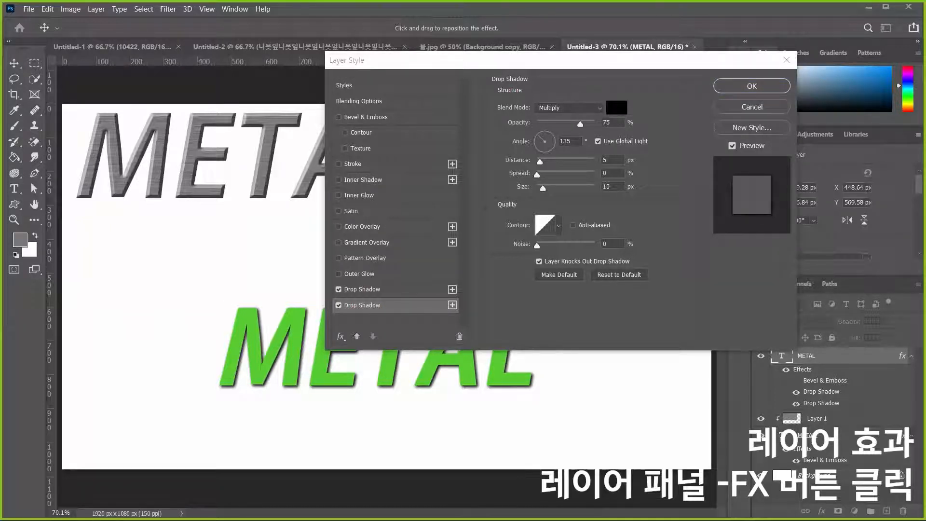
click(375, 290)
click(378, 289)
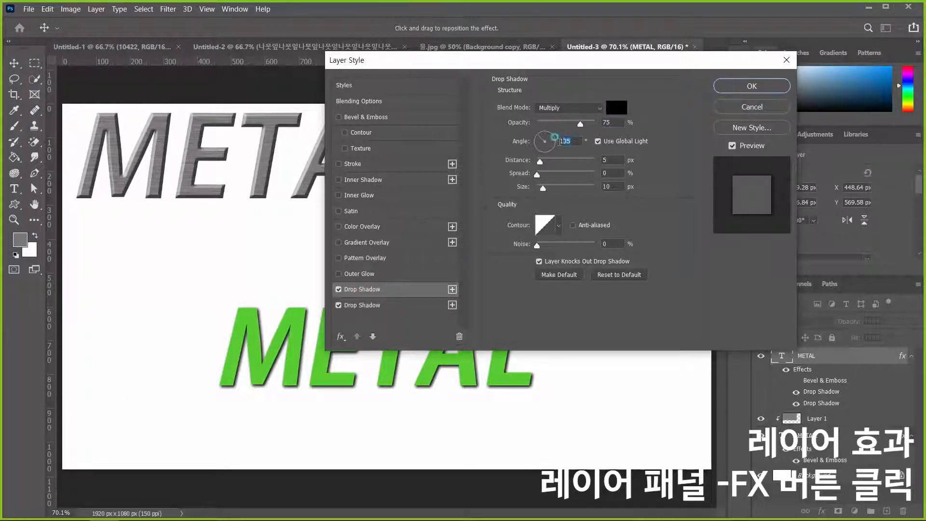
click(500, 141)
text(90)
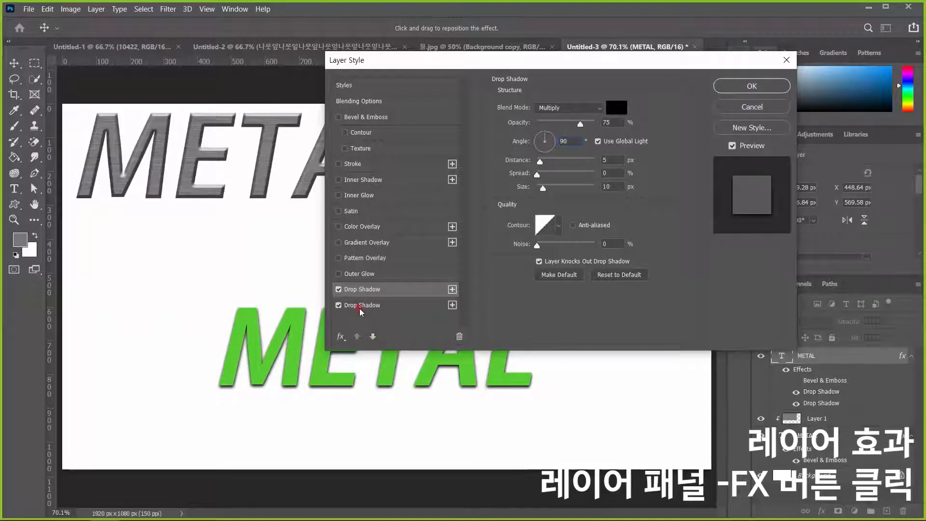
Set the second drop shadow's distance to 10 px and its size to 15 px.
click(368, 306)
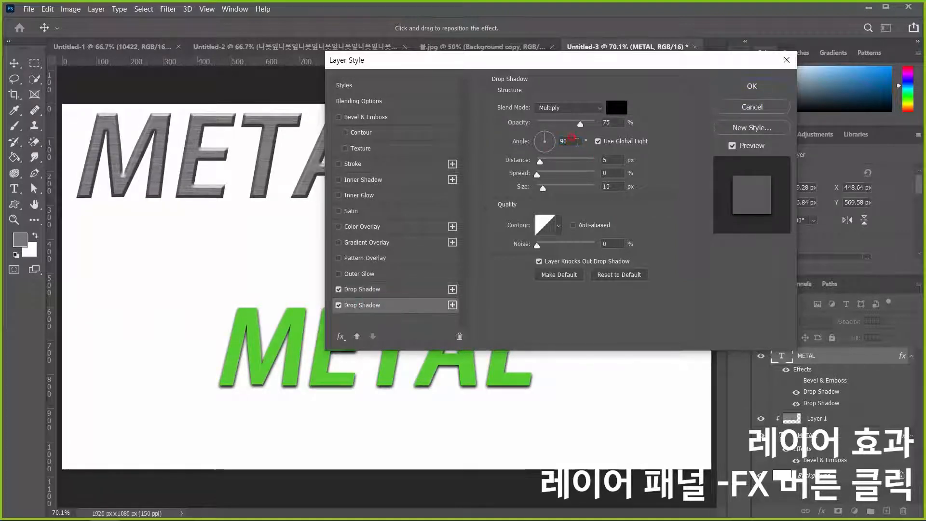
click(572, 139)
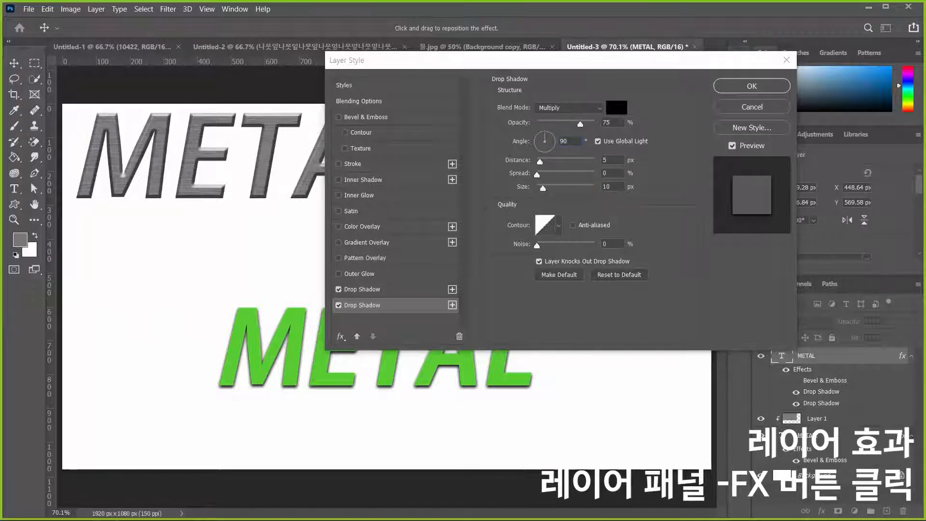
click(610, 155)
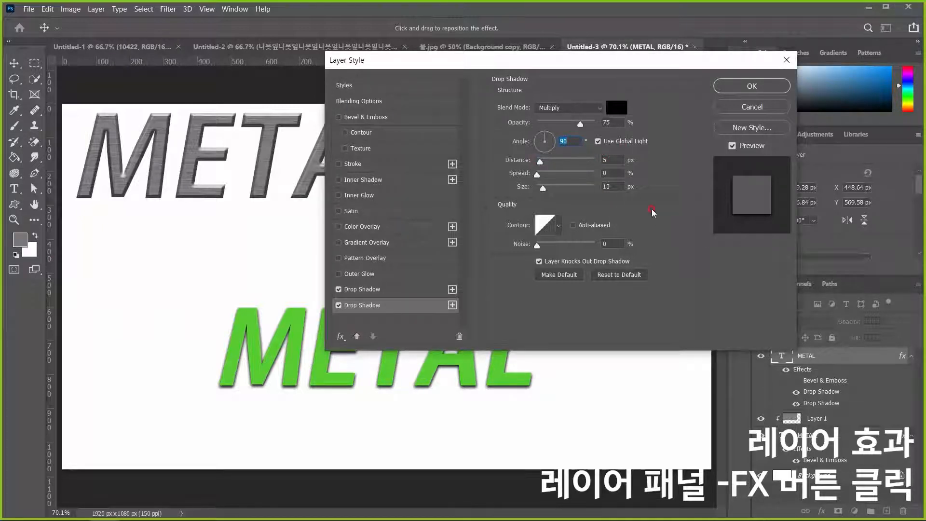
double_click(615, 159)
text(10)
click(671, 171)
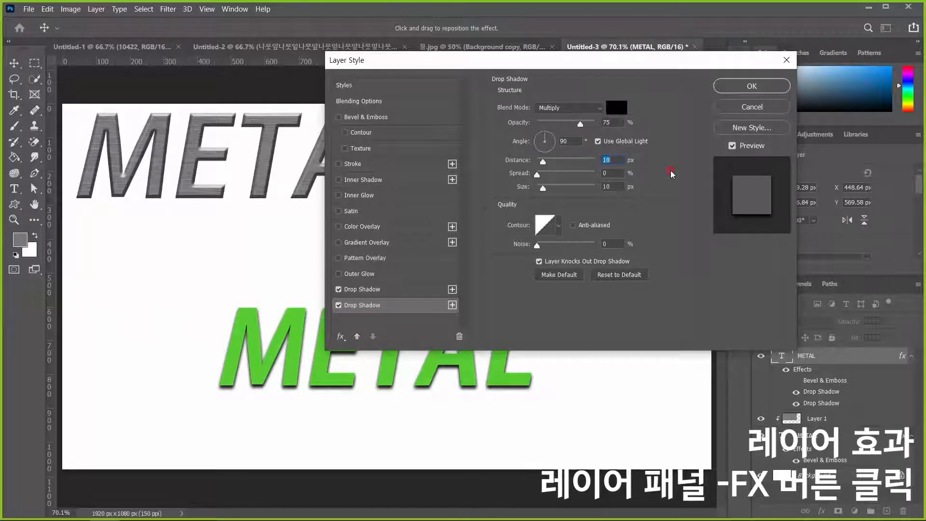
double_click(610, 186)
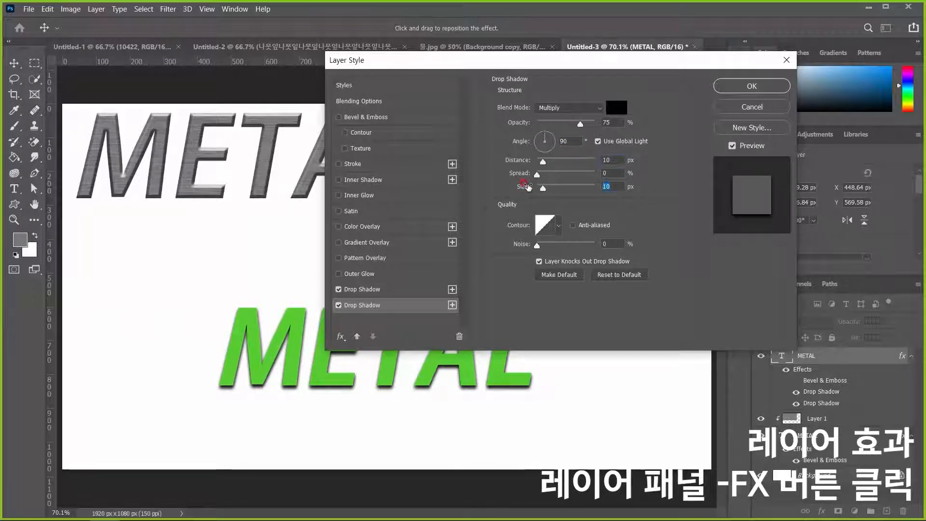
text(15)
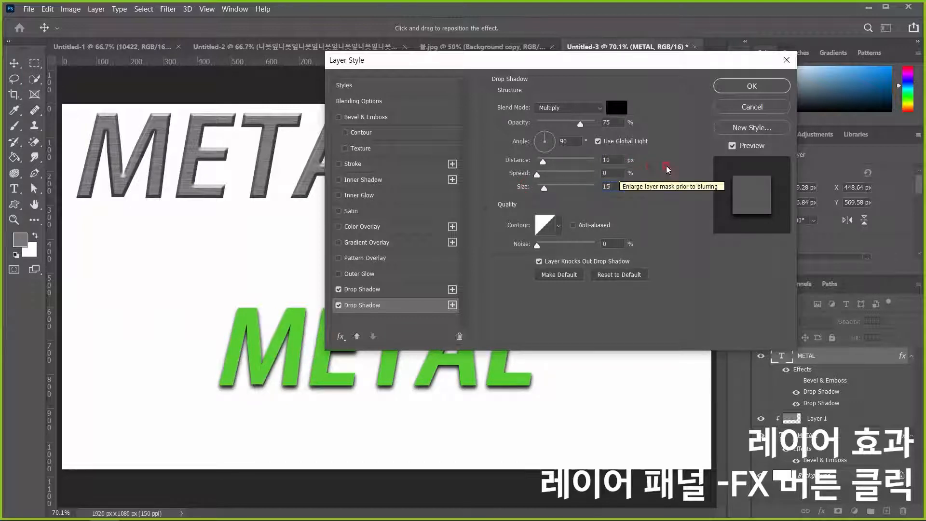
click(657, 173)
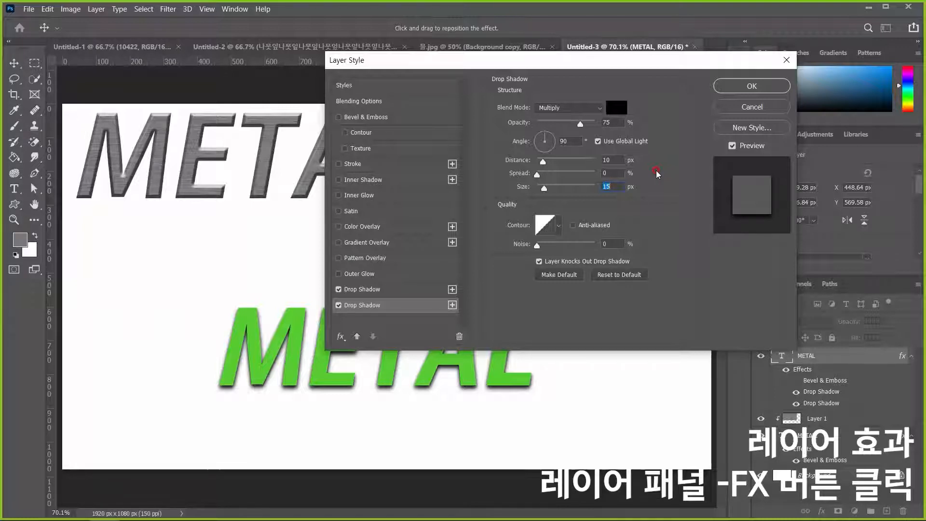
Add a third drop shadow with a distance of 20 px and a size of 30 px.
click(452, 305)
click(398, 321)
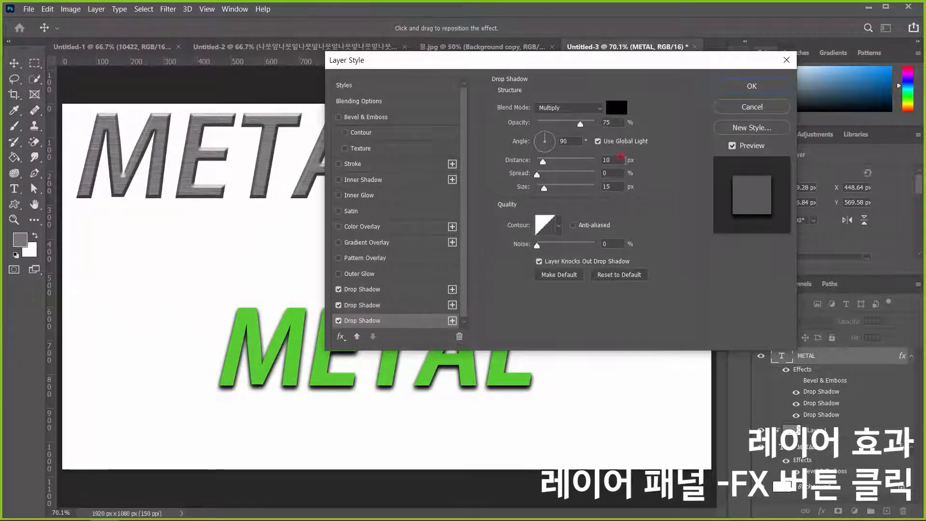
click(515, 160)
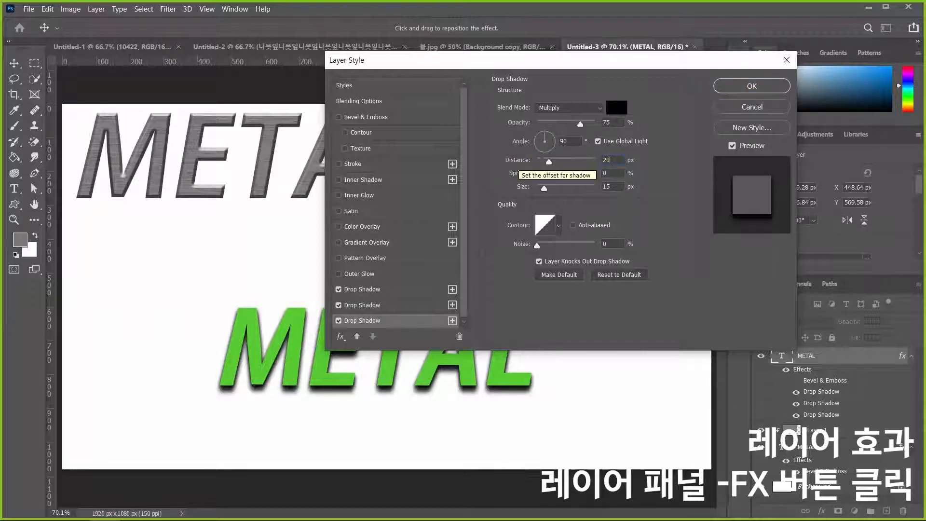
text(20)
click(524, 182)
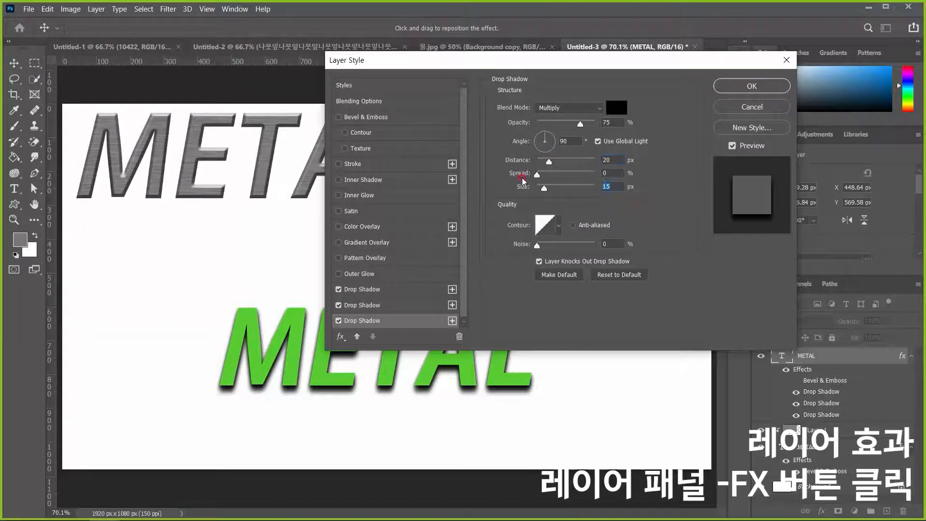
text(30)
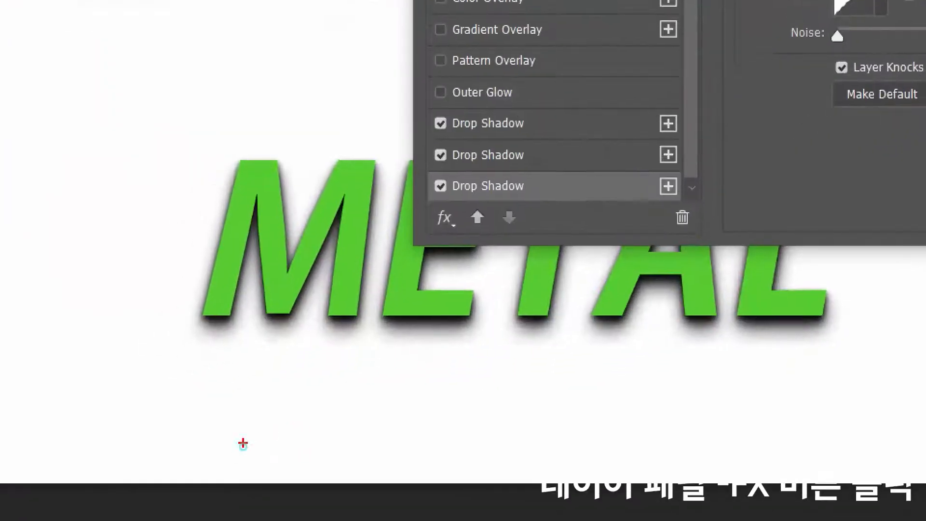
Compare the settings of the three stacked drop shadows and apply the layer style to the green "METAL" text.
drag(384, 313, 472, 323)
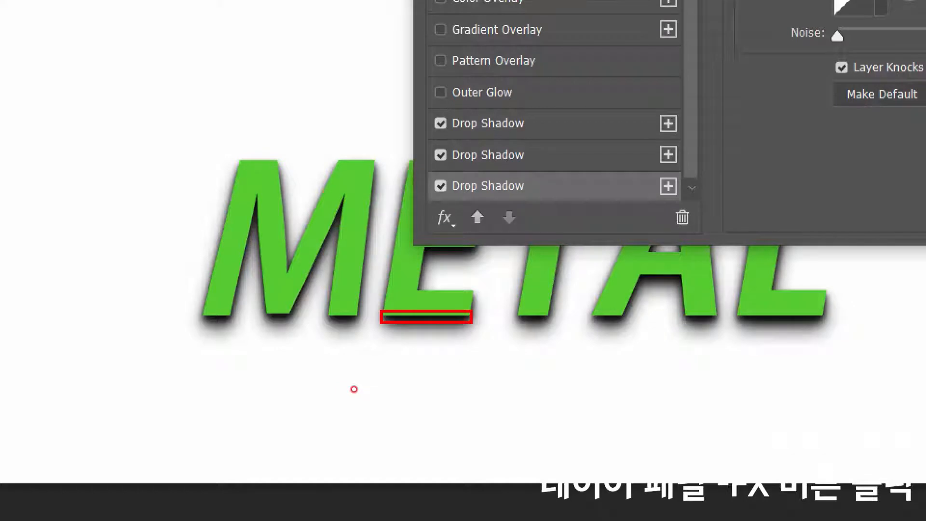
mouse_move(621, 311)
mouse_down()
mouse_move(634, 332)
mouse_move(687, 283)
mouse_up()
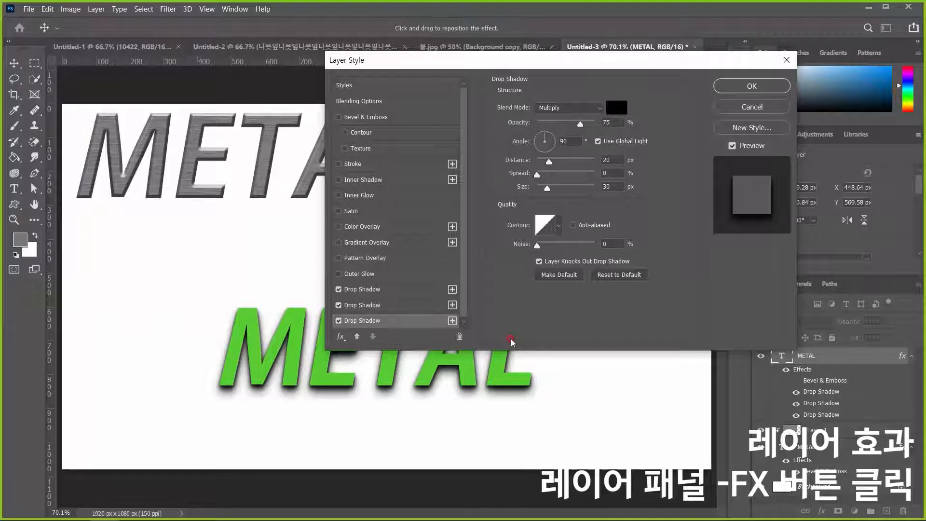
click(370, 289)
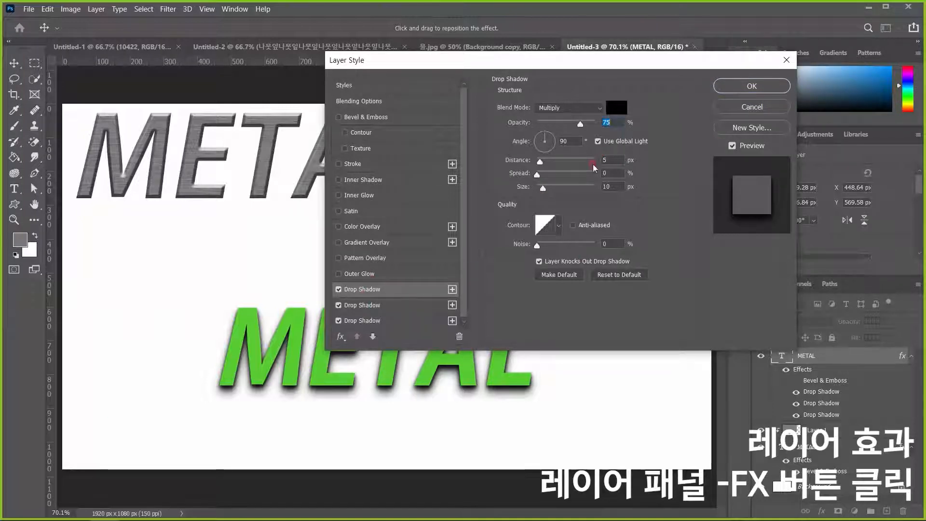
click(365, 305)
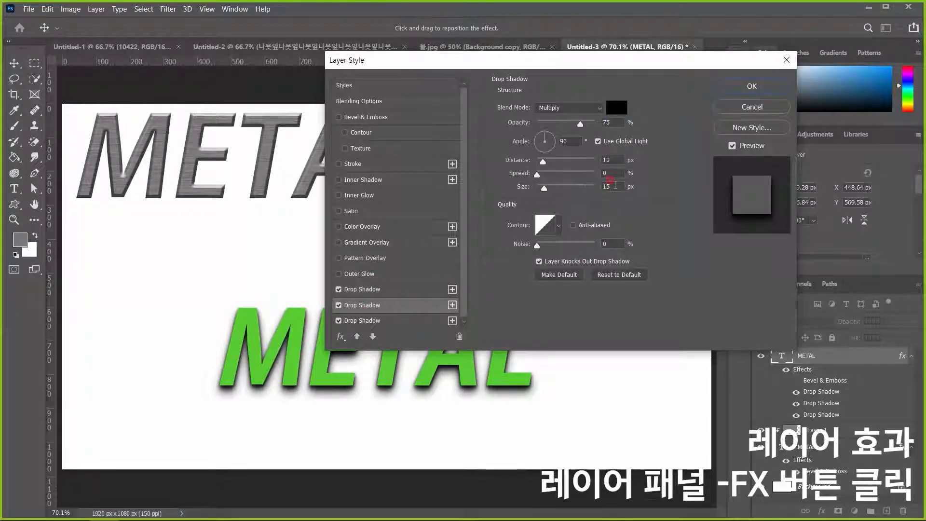
click(378, 290)
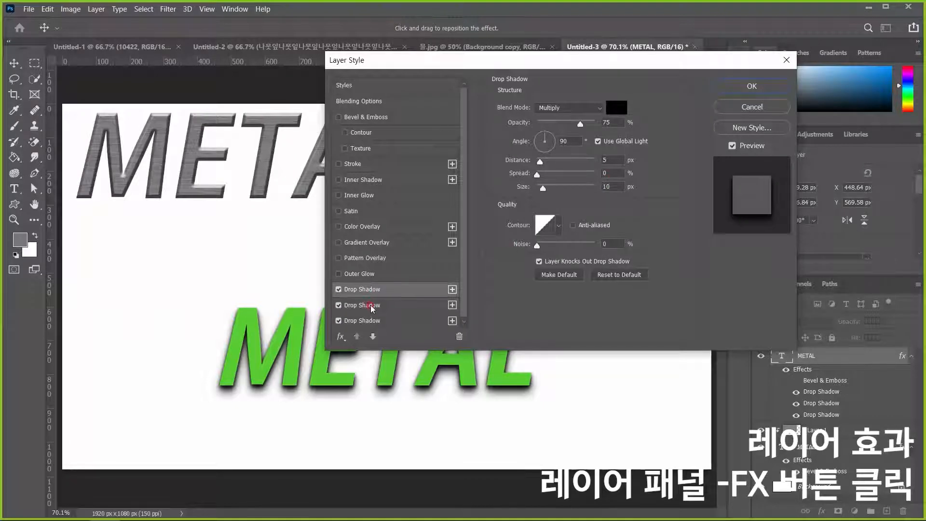
click(370, 306)
click(369, 321)
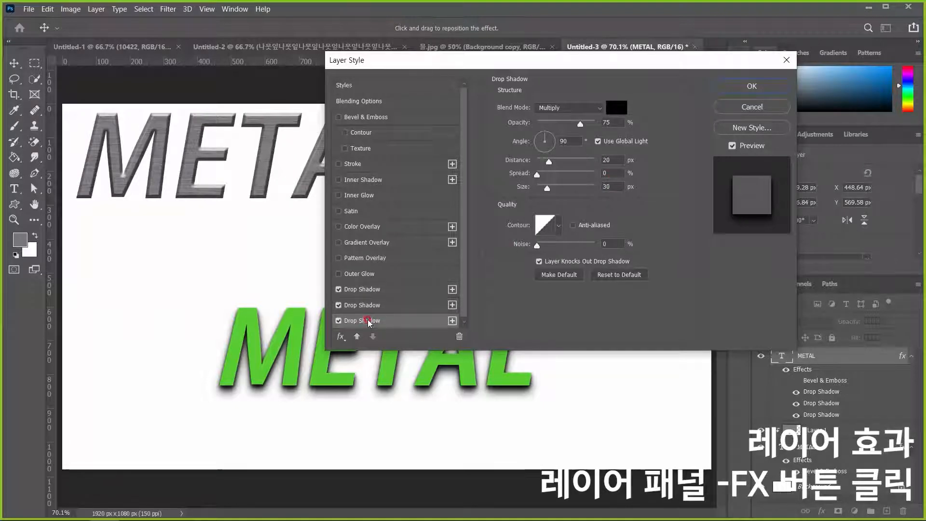
click(754, 87)
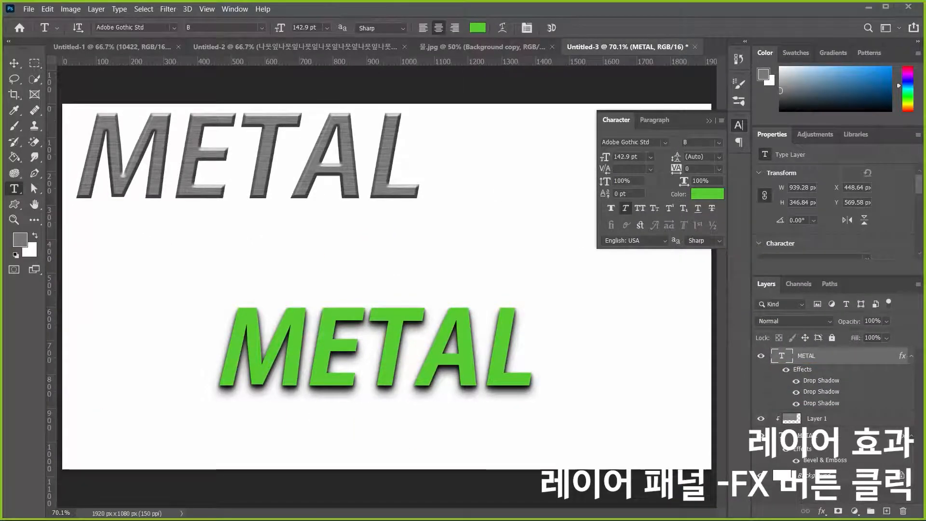
click(805, 355)
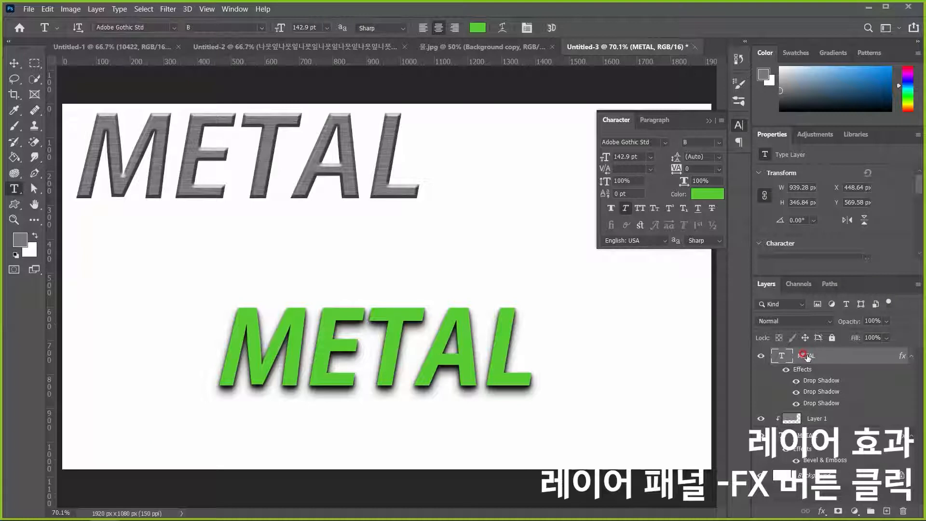
Duplicate the green "METAL" text layer together with its drop shadows.
drag(806, 357, 888, 514)
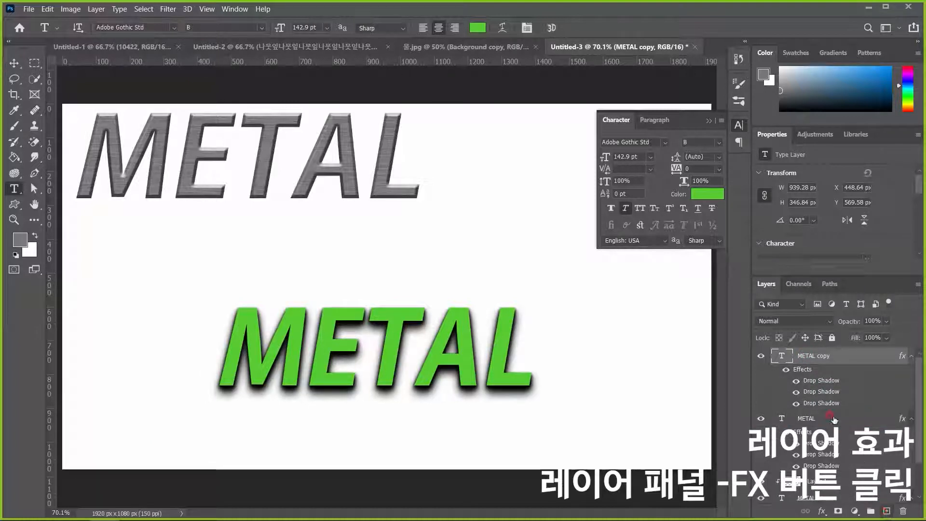
double_click(835, 391)
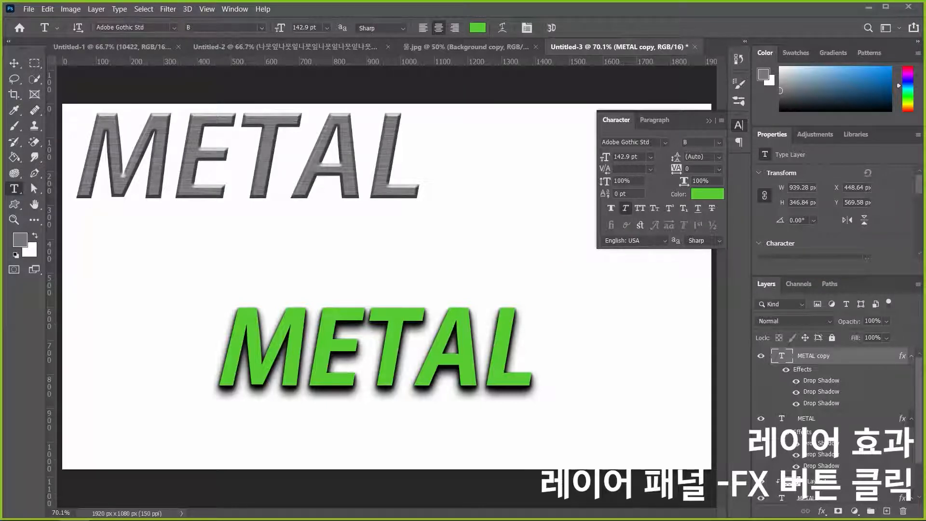
double_click(803, 369)
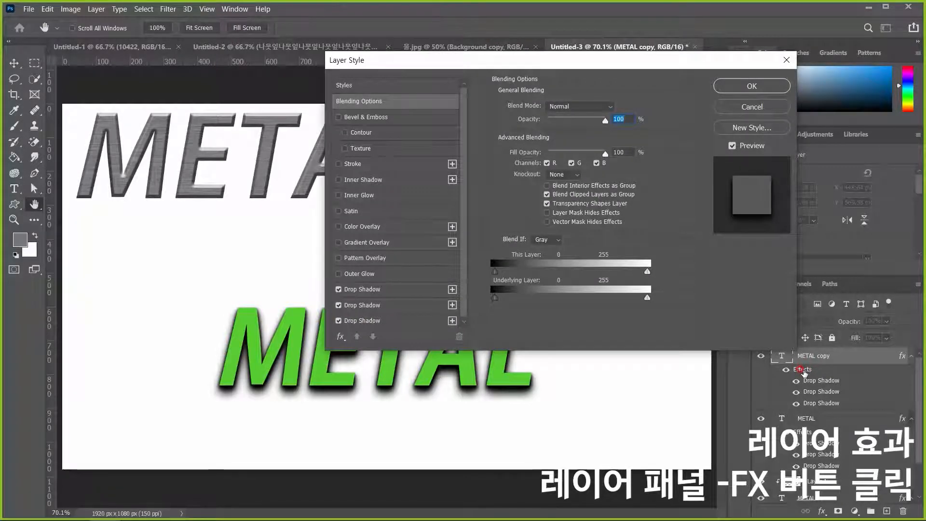
click(743, 87)
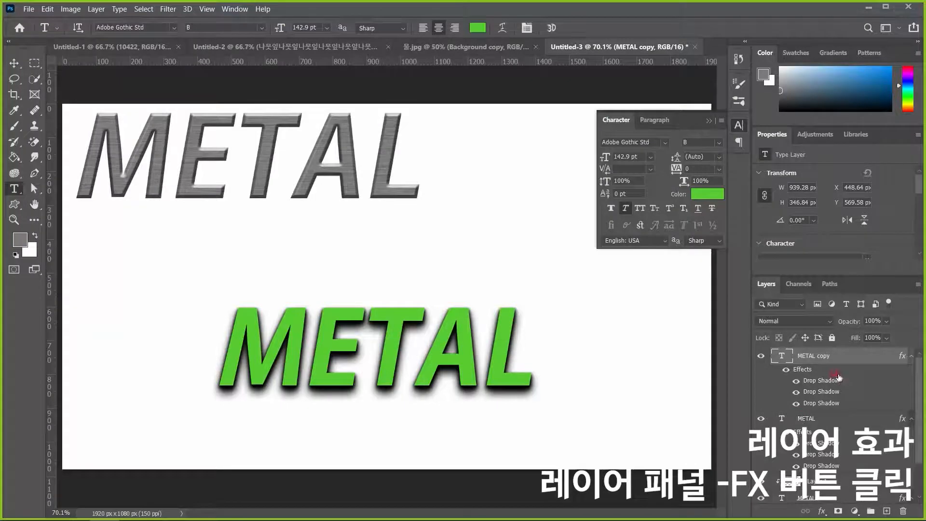
double_click(803, 370)
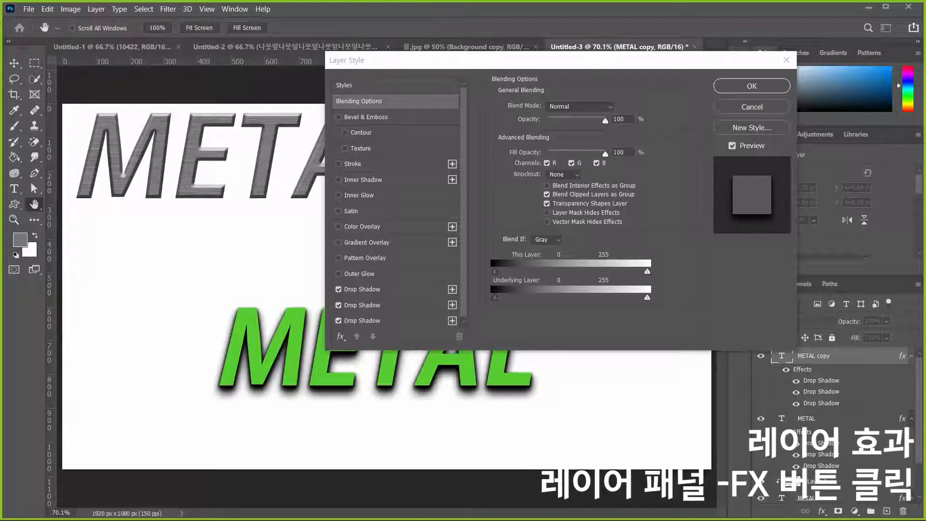
click(788, 60)
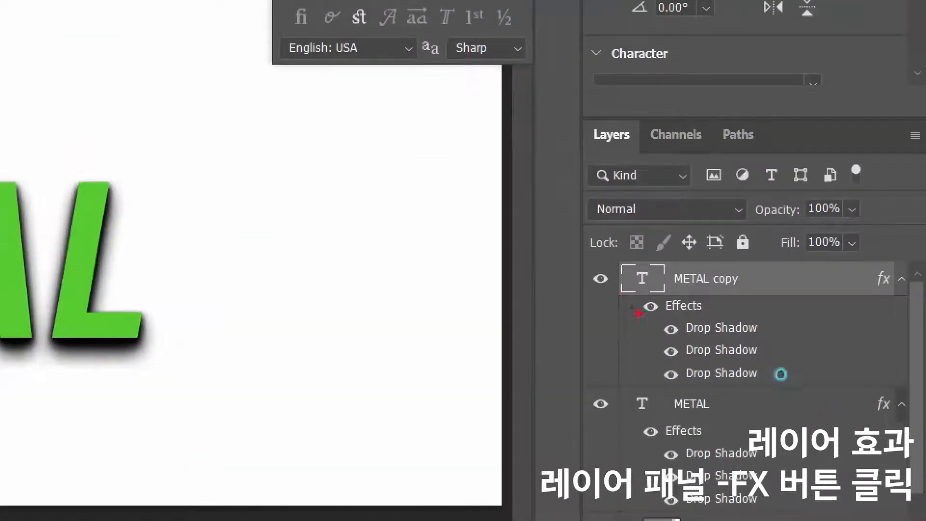
mouse_move(660, 294)
mouse_down()
mouse_move(691, 316)
mouse_move(722, 317)
mouse_up()
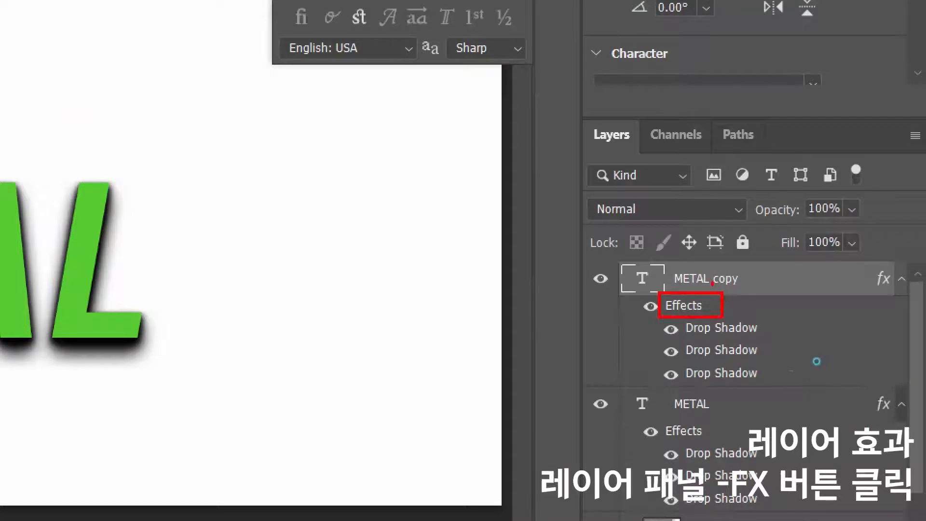
drag(727, 282, 713, 277)
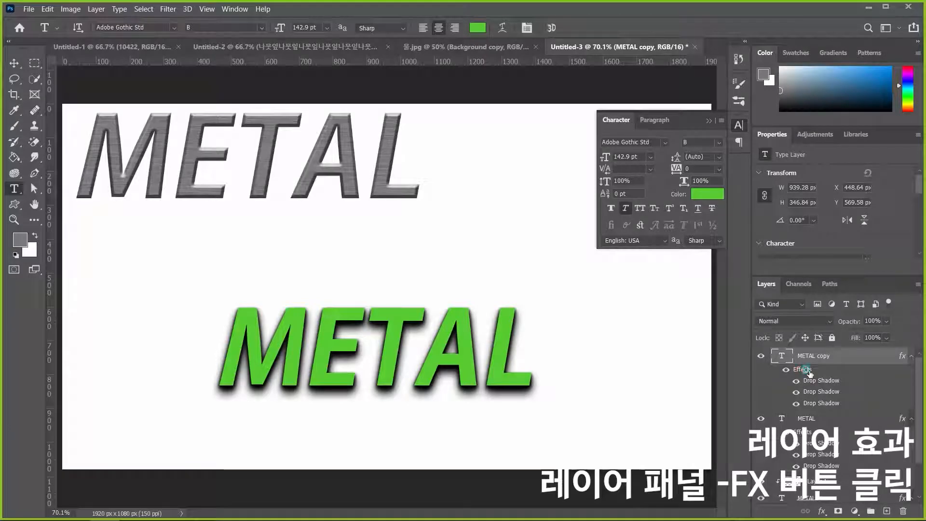
Open the layer style of the "METAL copy" text layer and turn off all three drop shadows.
double_click(803, 369)
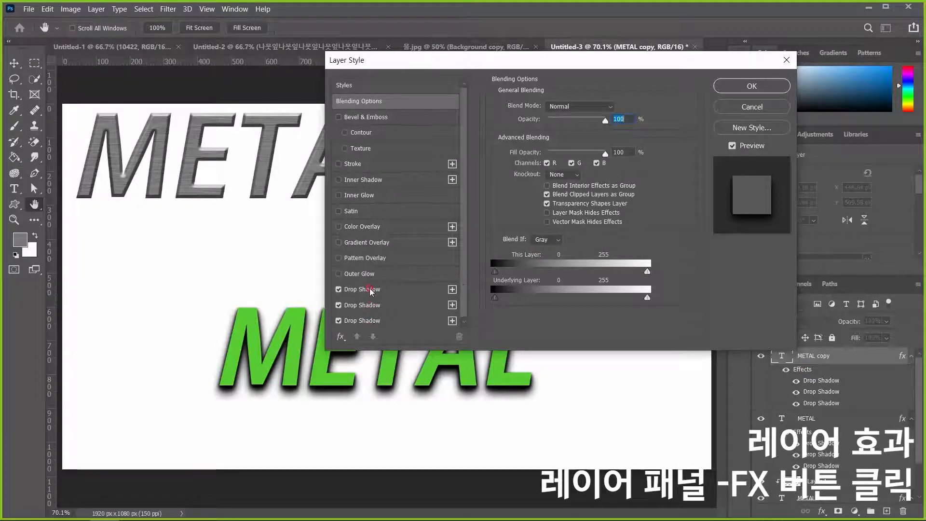
click(338, 290)
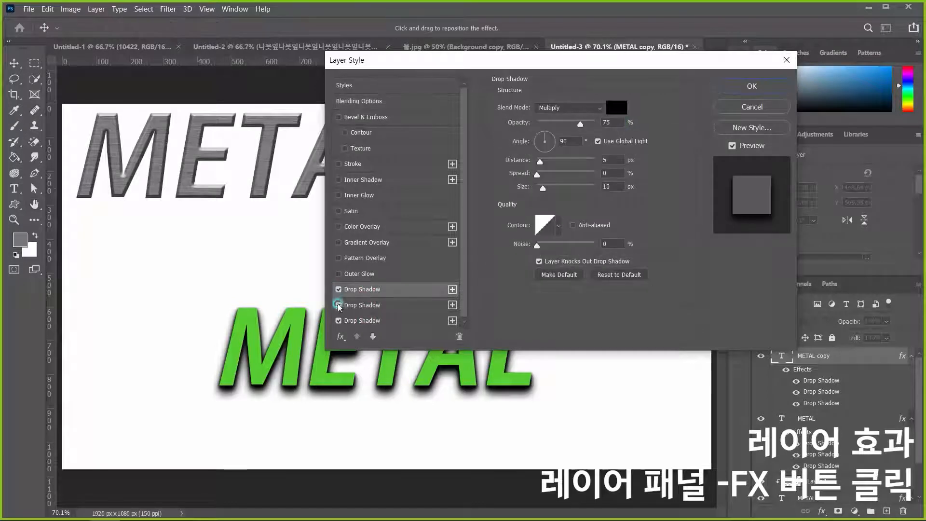
click(339, 305)
click(339, 320)
click(338, 289)
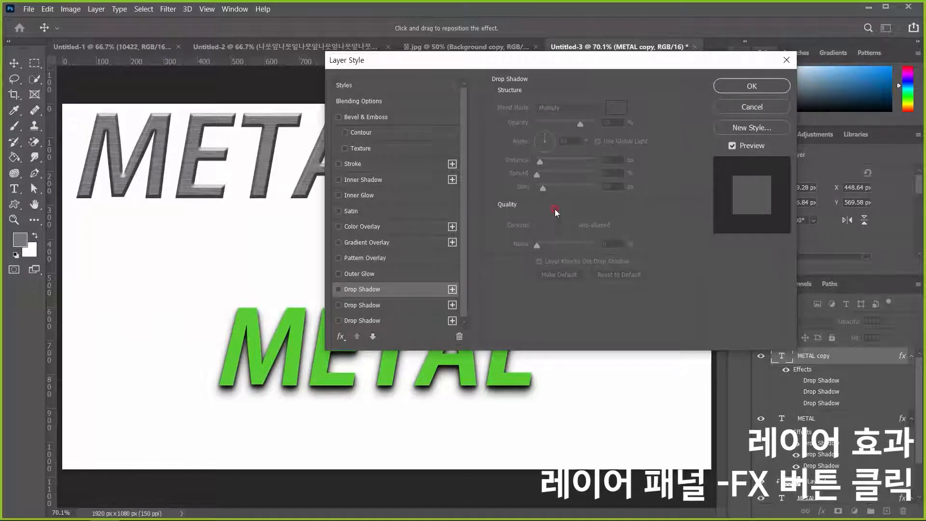
Add an inner shadow to the copied text with 30% opacity, a distance of 3 px and a size of 3 px.
click(346, 179)
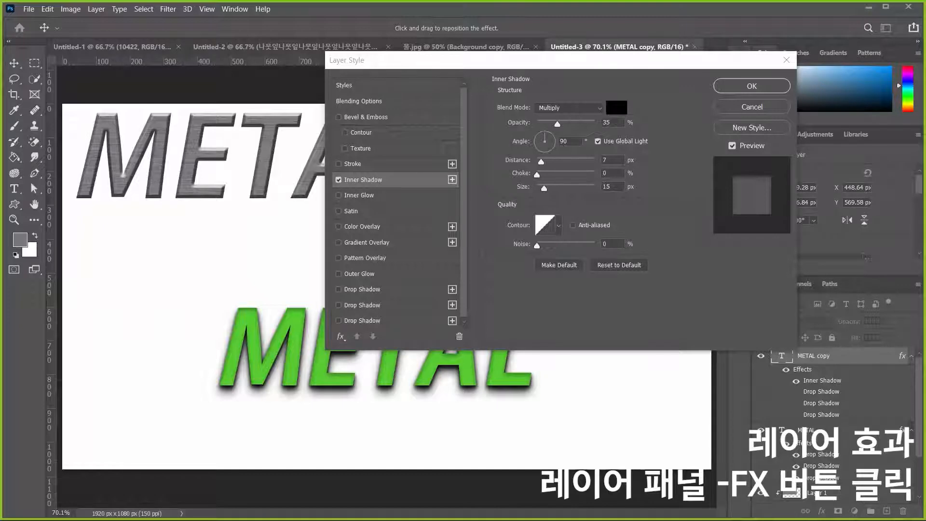
click(562, 61)
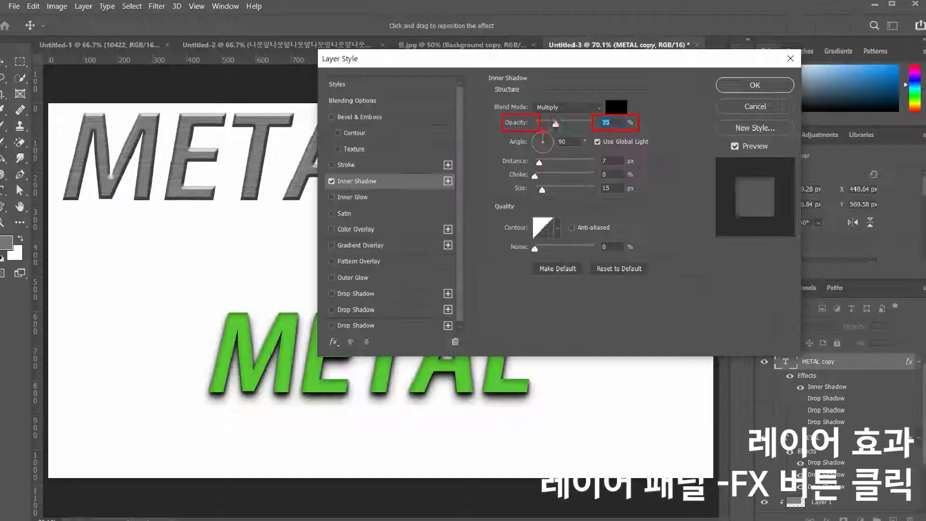
double_click(606, 122)
text(30)
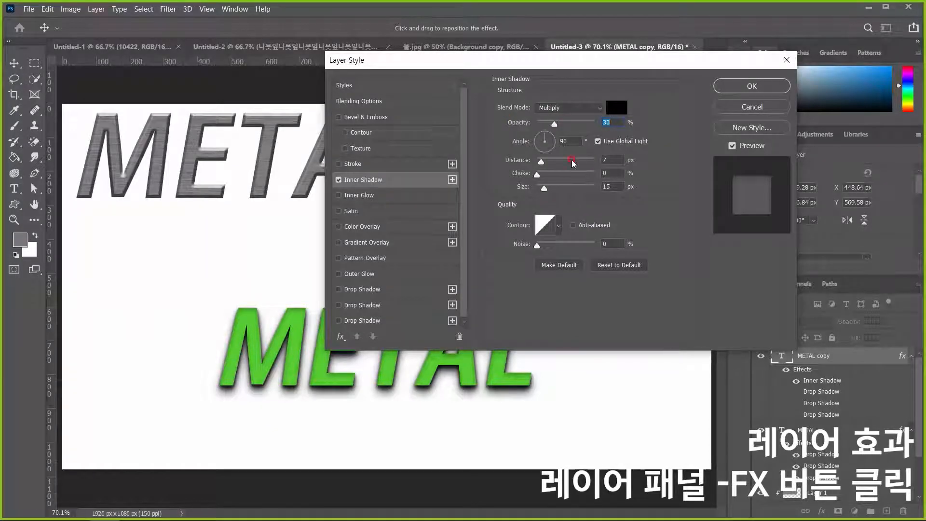
drag(621, 159, 571, 161)
text(3)
drag(621, 187, 556, 186)
text(3)
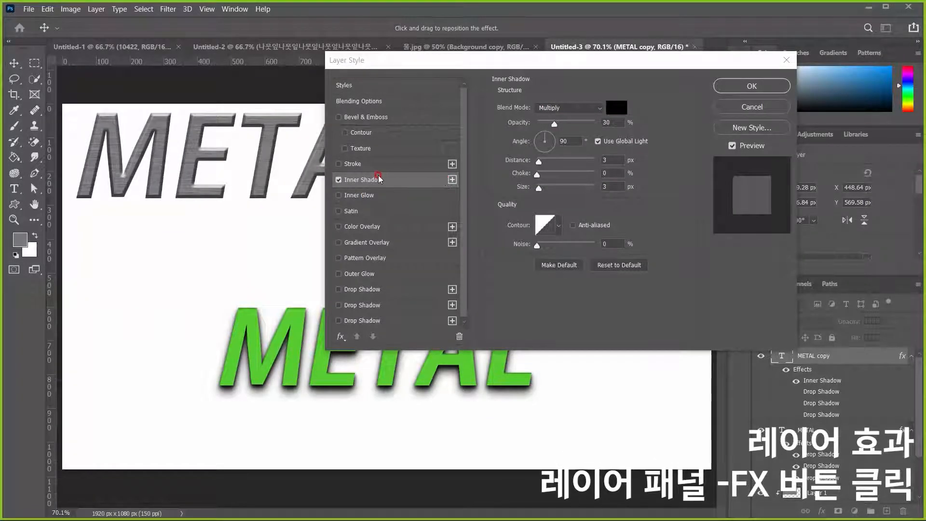
Enable a gradient overlay on the copied text and add two gray color stops to its gradient at about 28% and 64%.
click(339, 246)
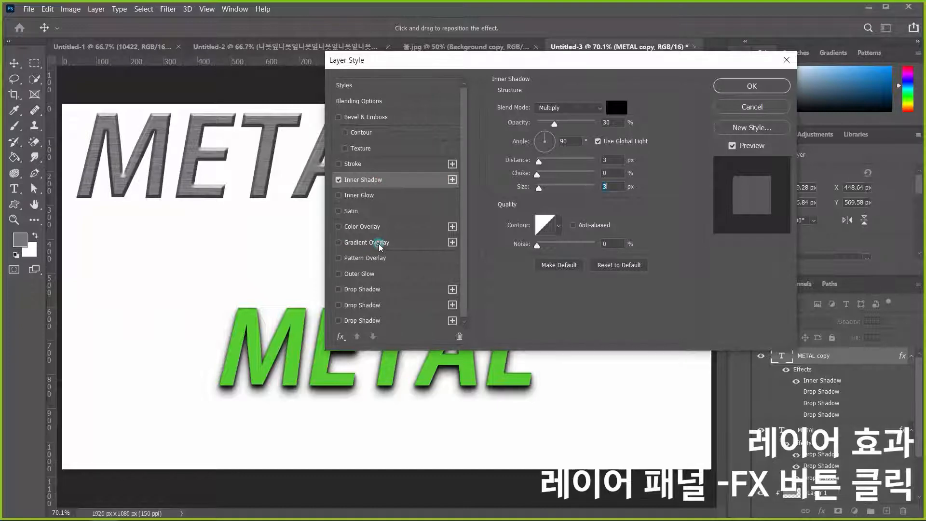
click(339, 246)
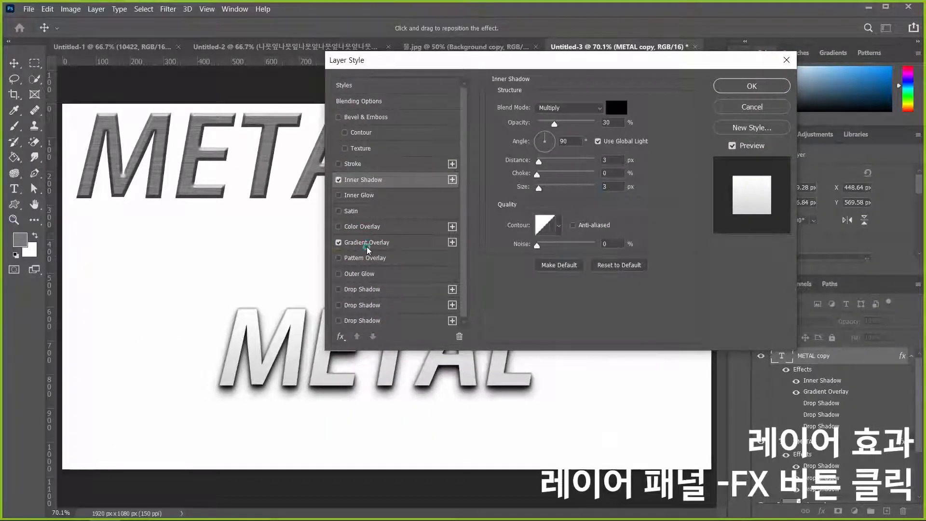
click(367, 243)
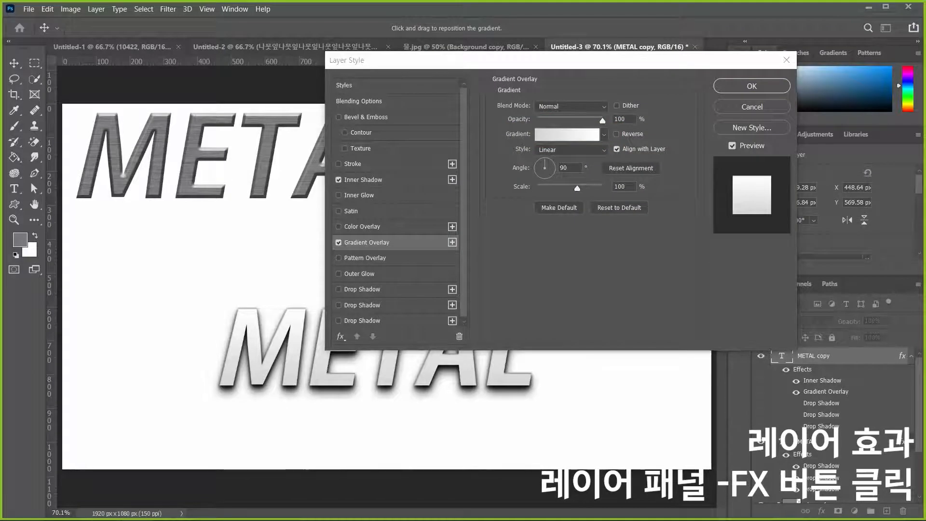
click(562, 137)
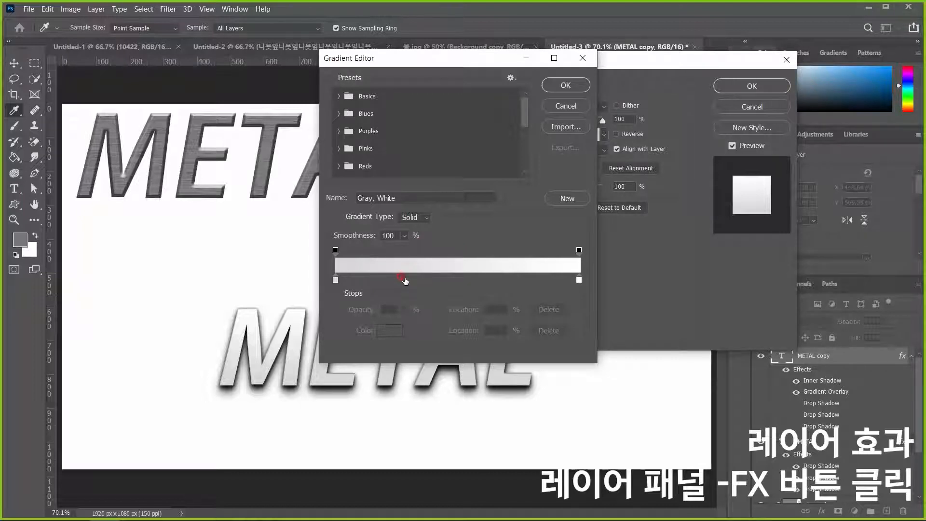
click(404, 280)
click(491, 279)
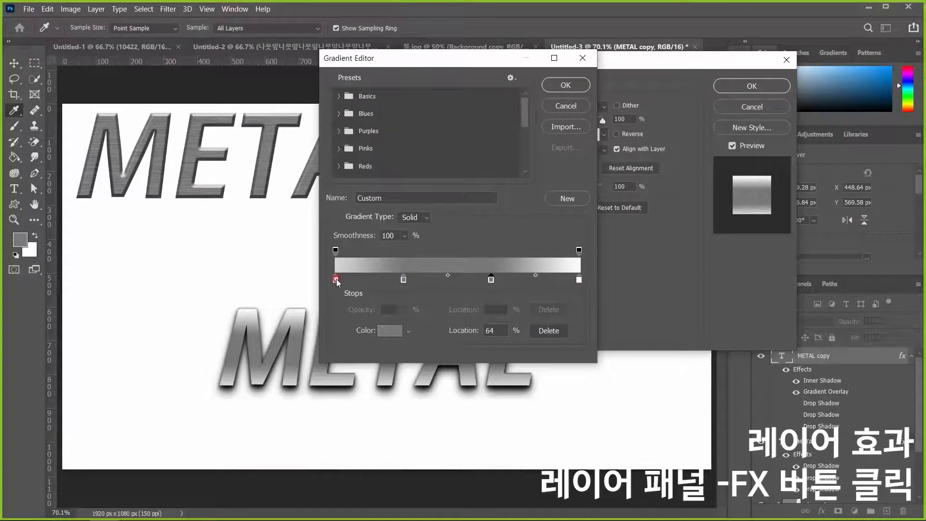
Set the gradient's first color stop, at location 0%, to the coral red ff5b5b.
click(336, 278)
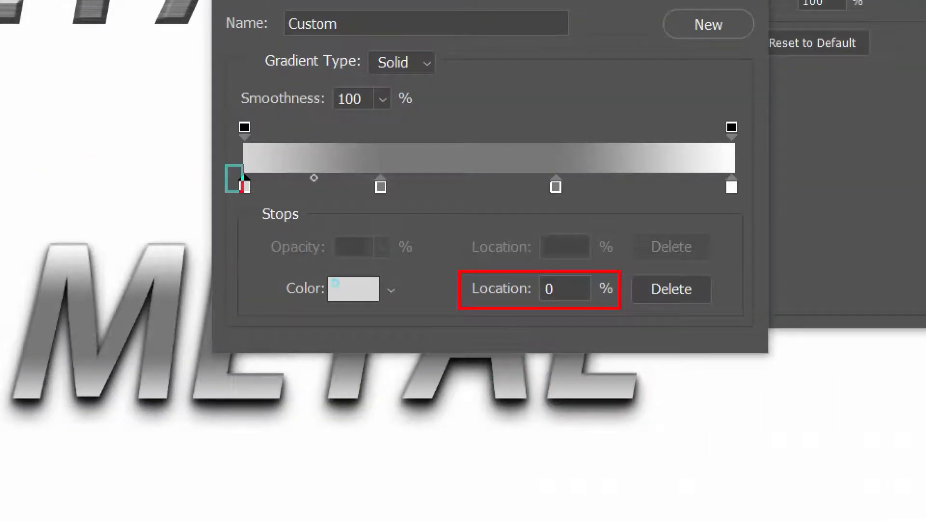
click(340, 287)
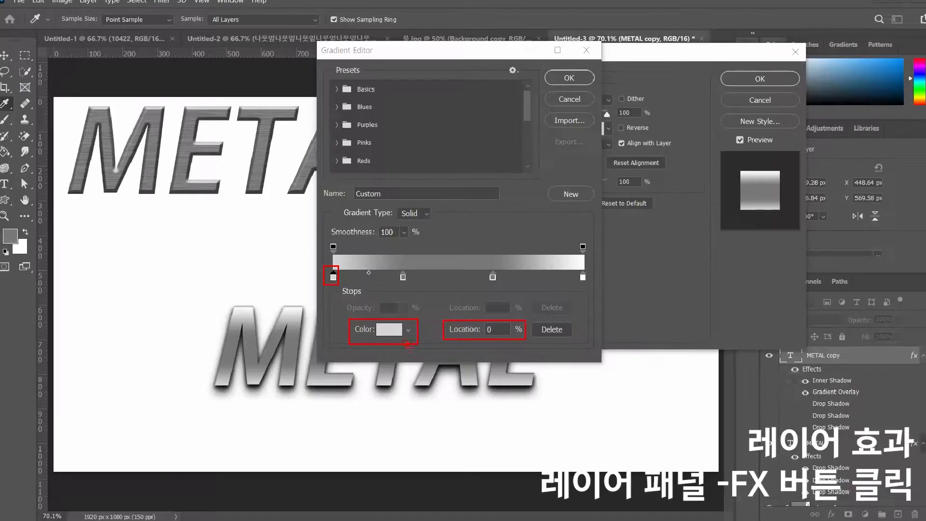
click(382, 331)
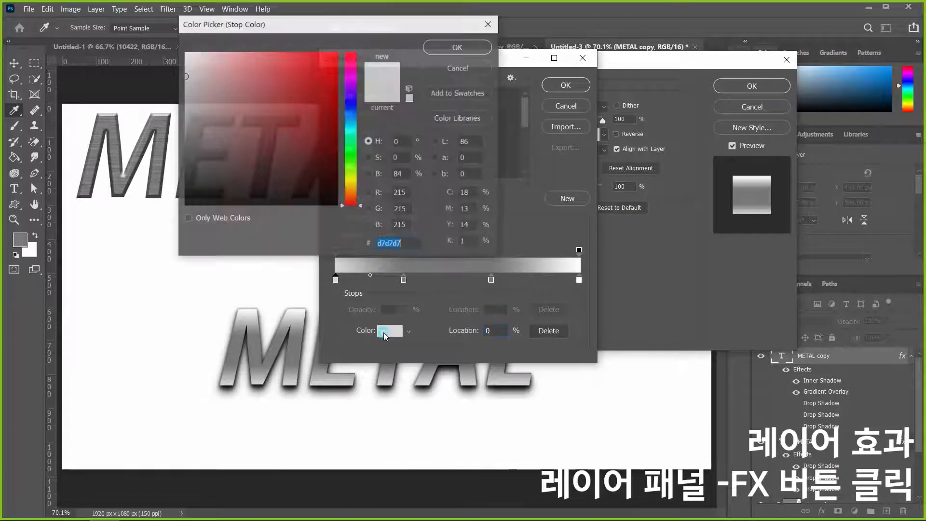
drag(275, 80, 282, 37)
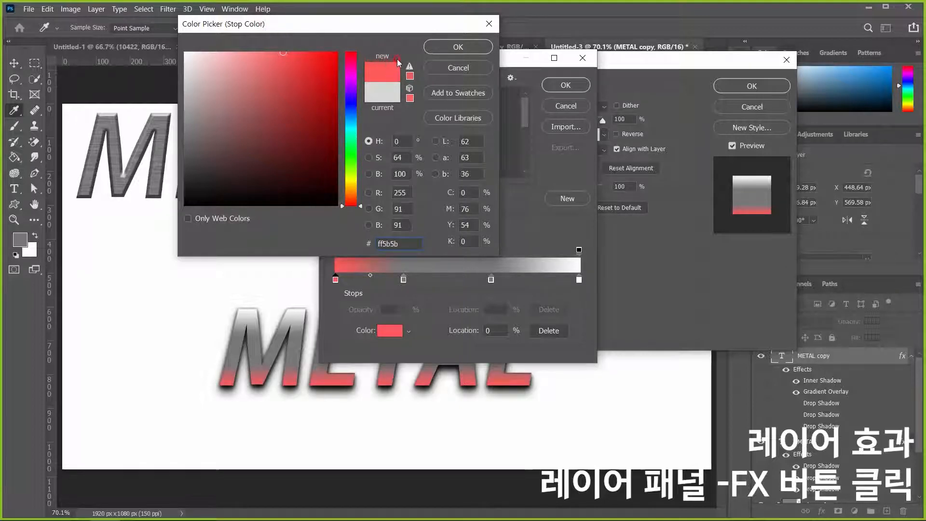
click(467, 51)
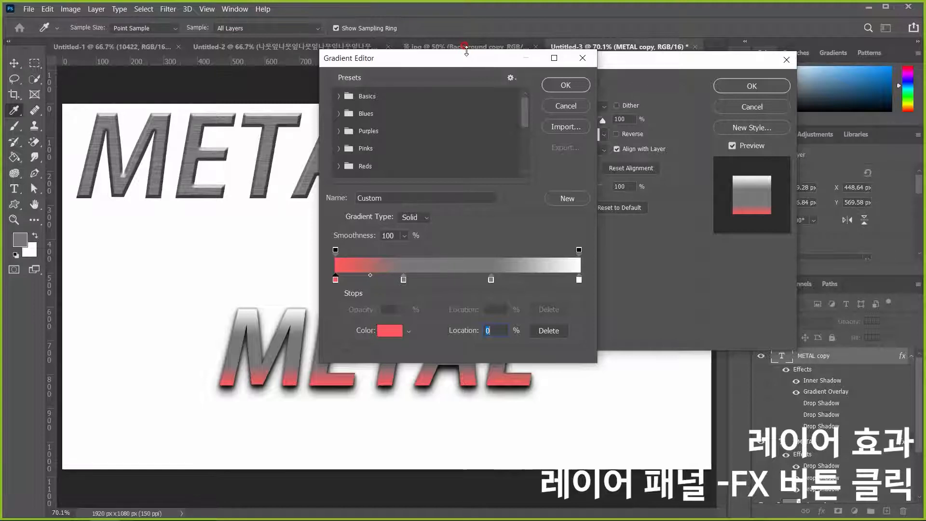
Move the second gradient stop to location 33% and set its color to the green 49ff96.
click(404, 280)
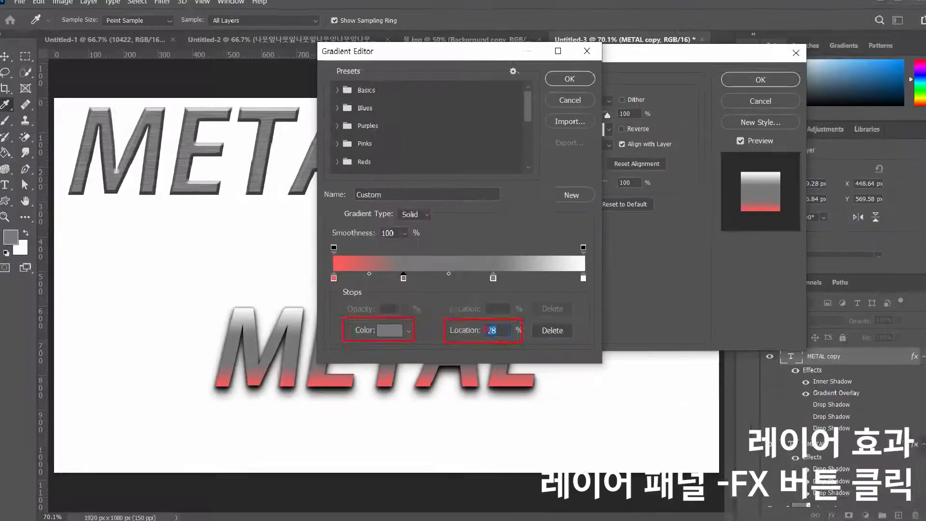
text(33)
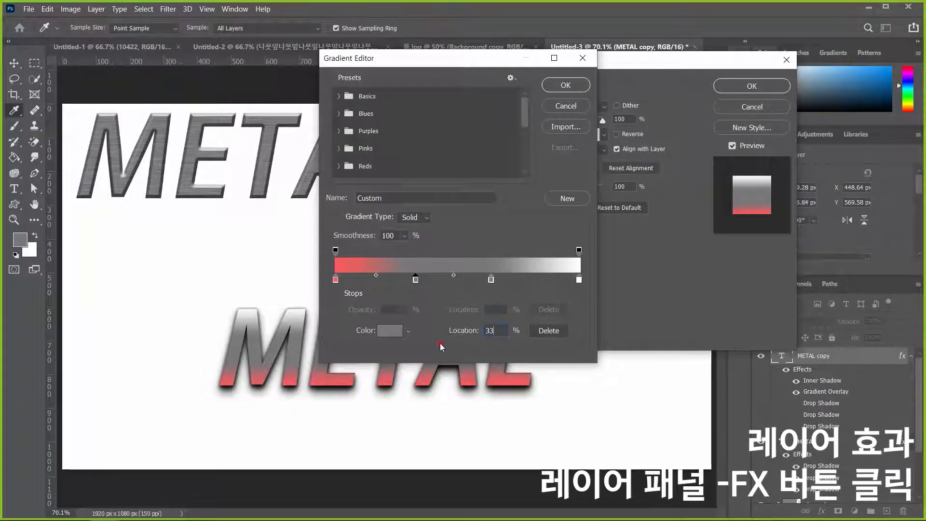
click(390, 331)
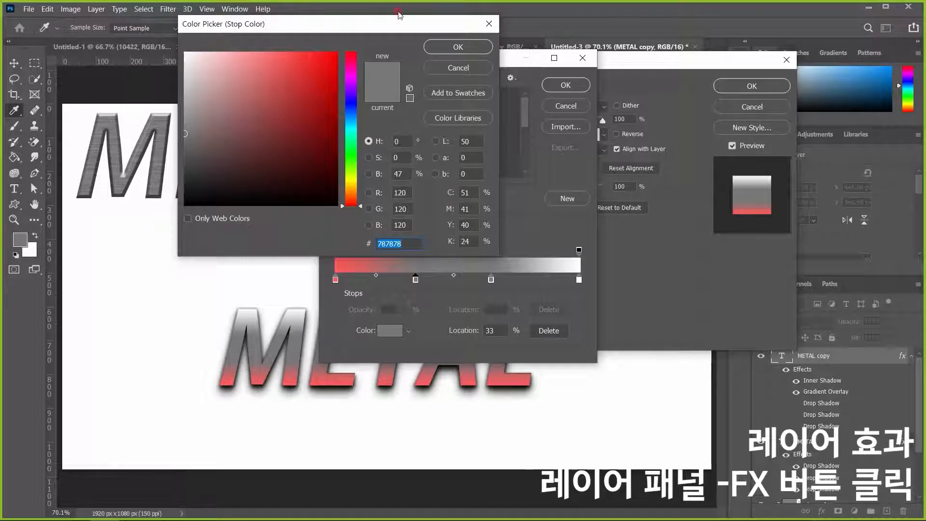
click(355, 150)
drag(357, 150, 355, 143)
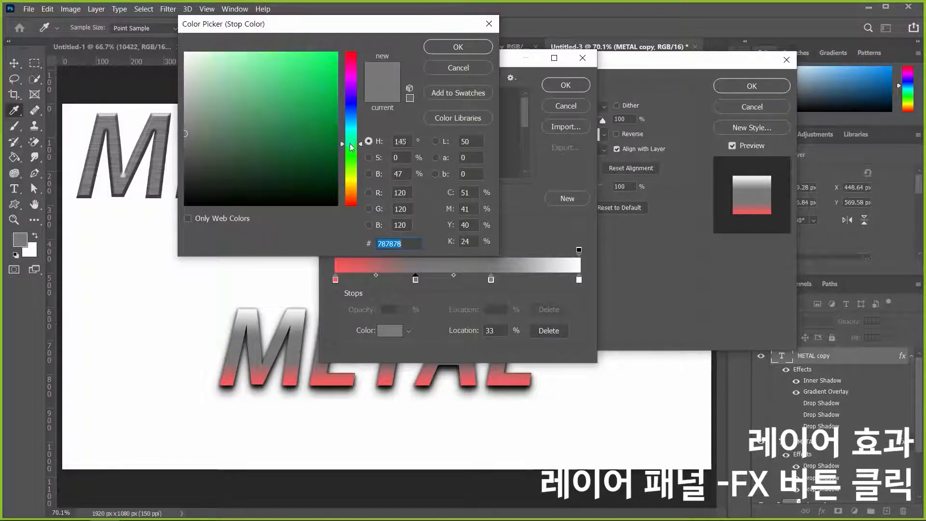
mouse_move(270, 68)
mouse_down()
mouse_move(281, 37)
mouse_move(295, 44)
mouse_up()
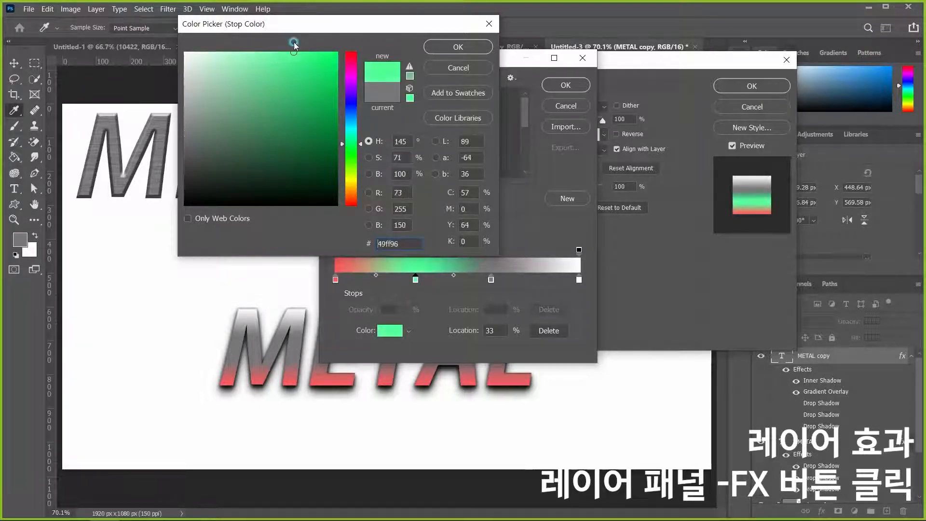
click(457, 47)
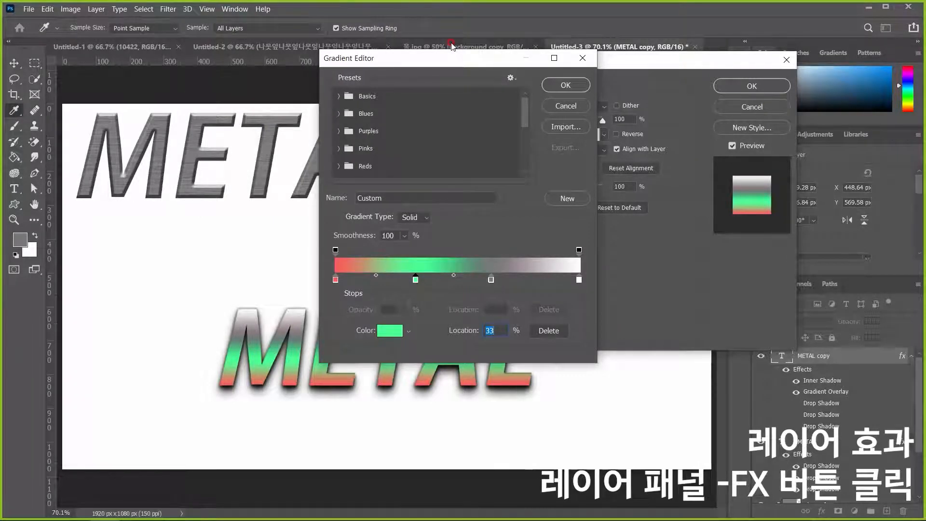
Shift the hue of the gradient stop at 33% from green to turquoise.
click(389, 332)
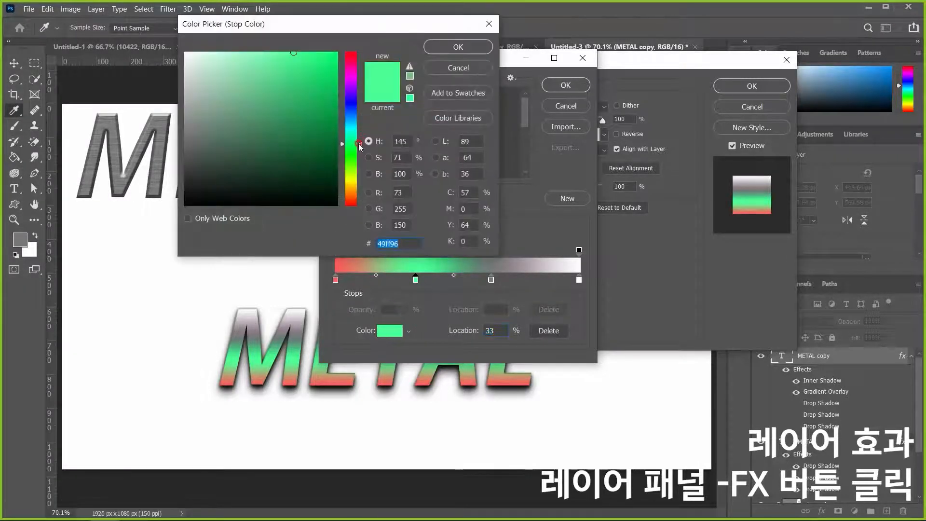
drag(360, 145, 359, 138)
click(445, 47)
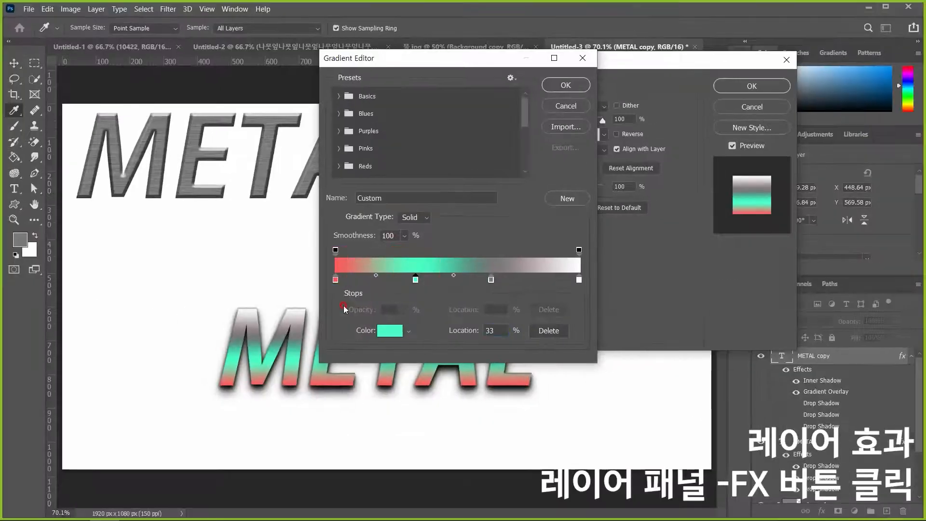
Move the third gradient stop to location 66% and set its color to a dark blue.
click(568, 254)
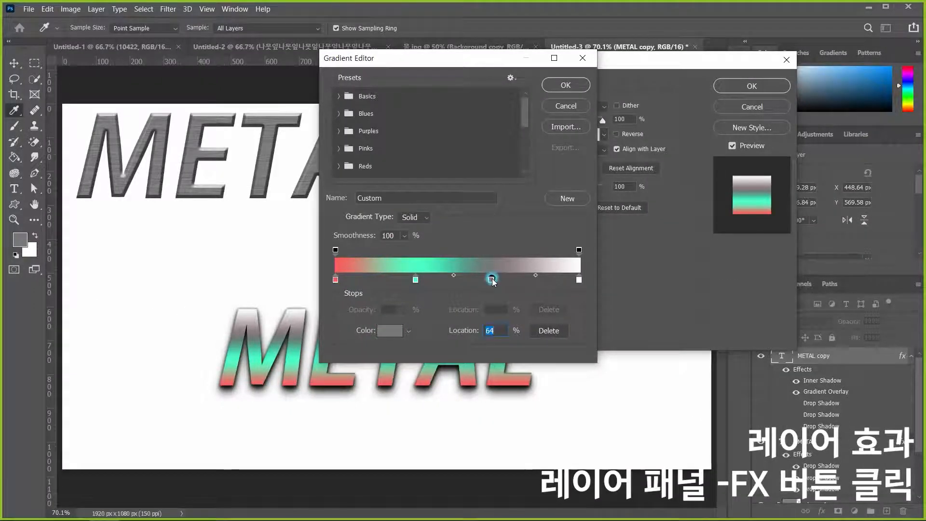
drag(498, 330, 442, 331)
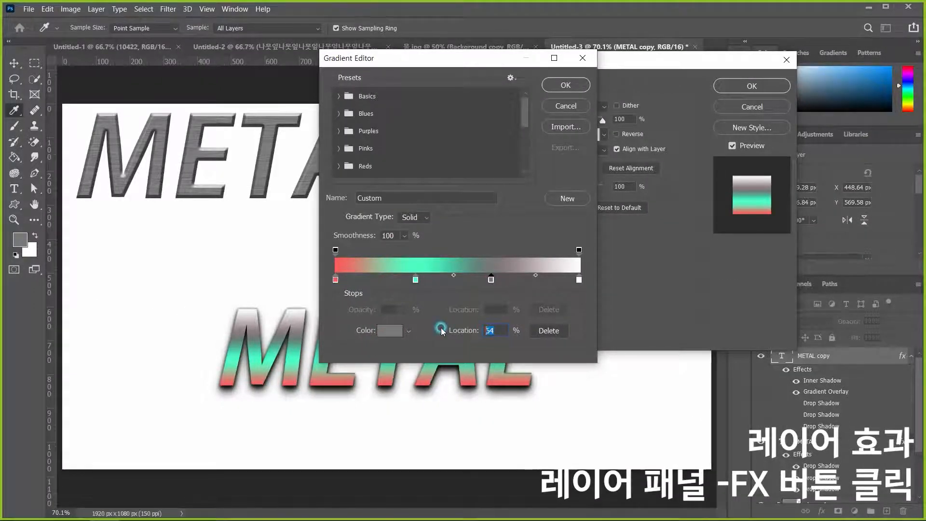
text(66)
click(384, 331)
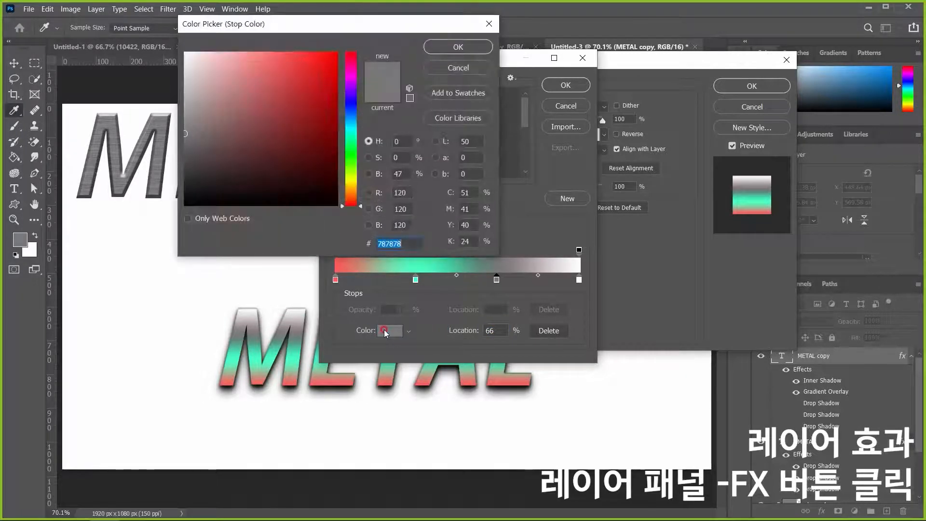
drag(351, 85, 352, 102)
click(261, 115)
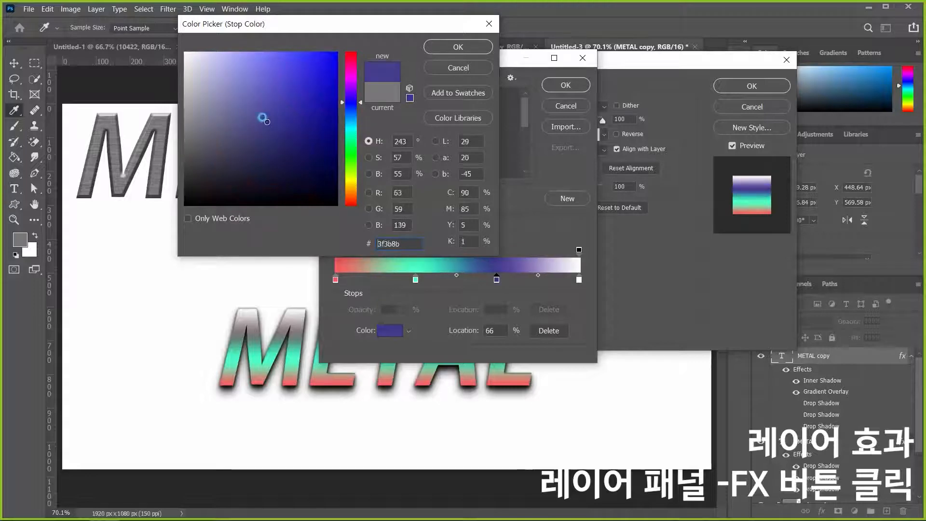
click(271, 129)
click(467, 49)
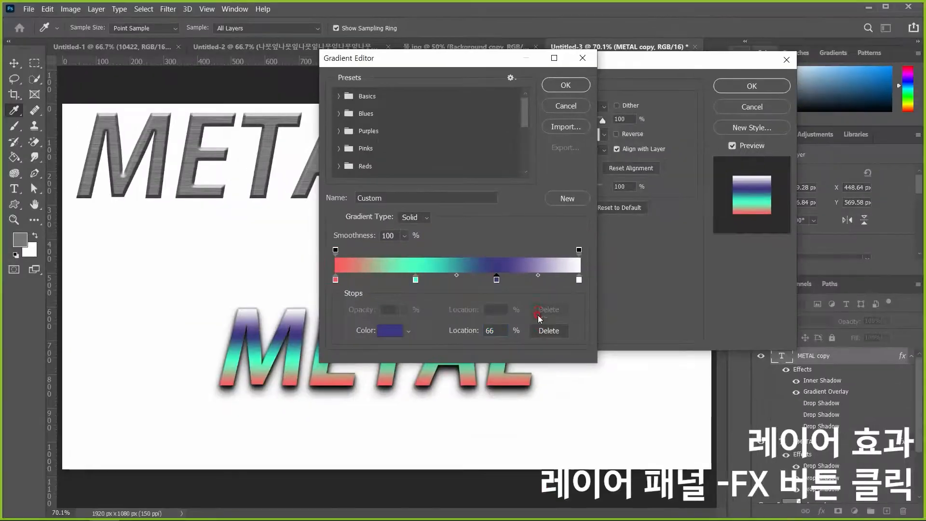
Set the gradient's end stop at location 100% to the olive yellow 9b8e33 and accept the edited gradient.
click(666, 276)
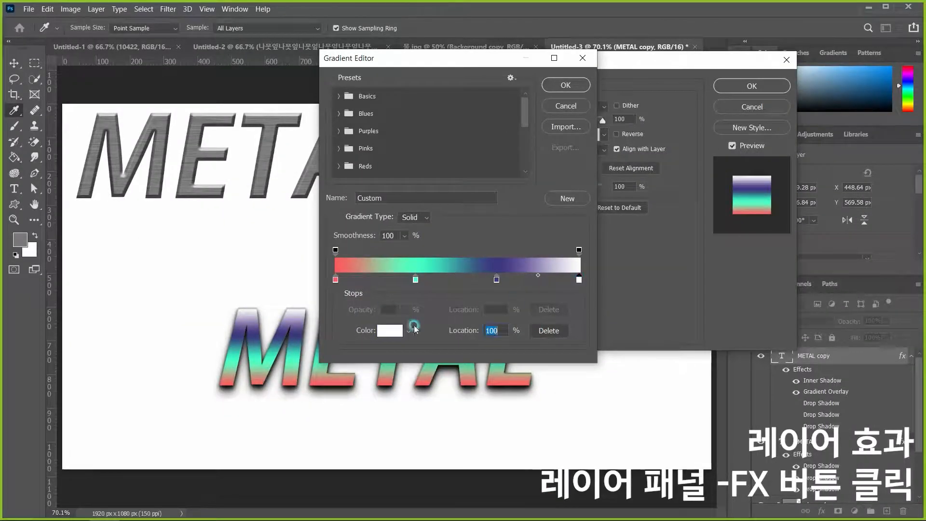
click(388, 331)
click(347, 180)
drag(346, 179, 352, 182)
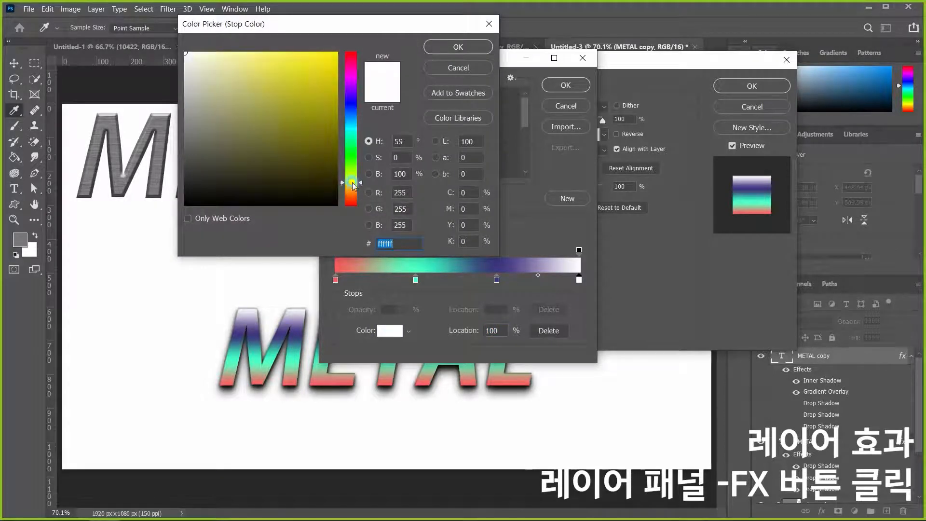
click(287, 112)
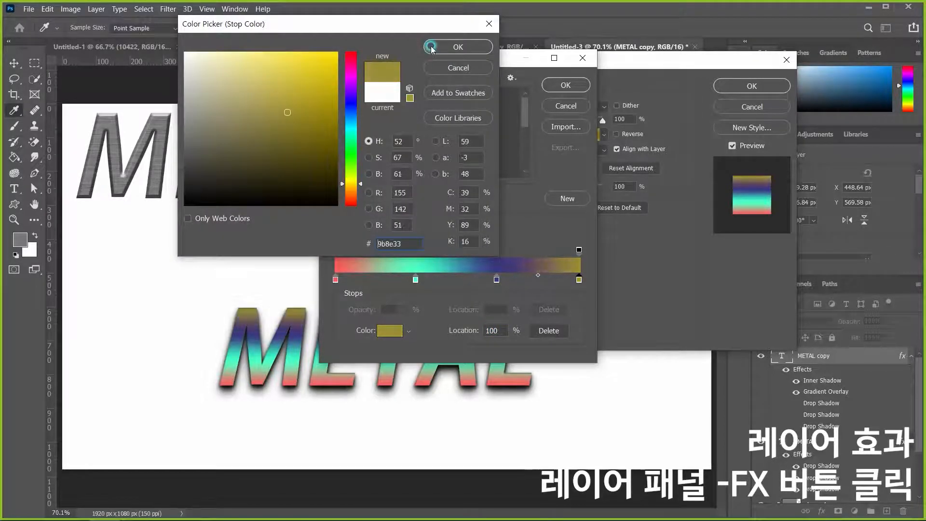
click(458, 47)
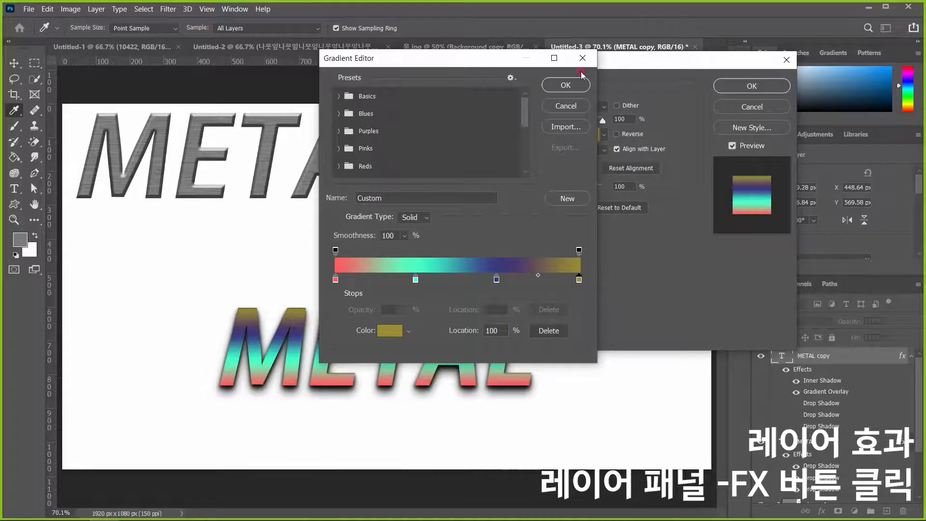
click(566, 86)
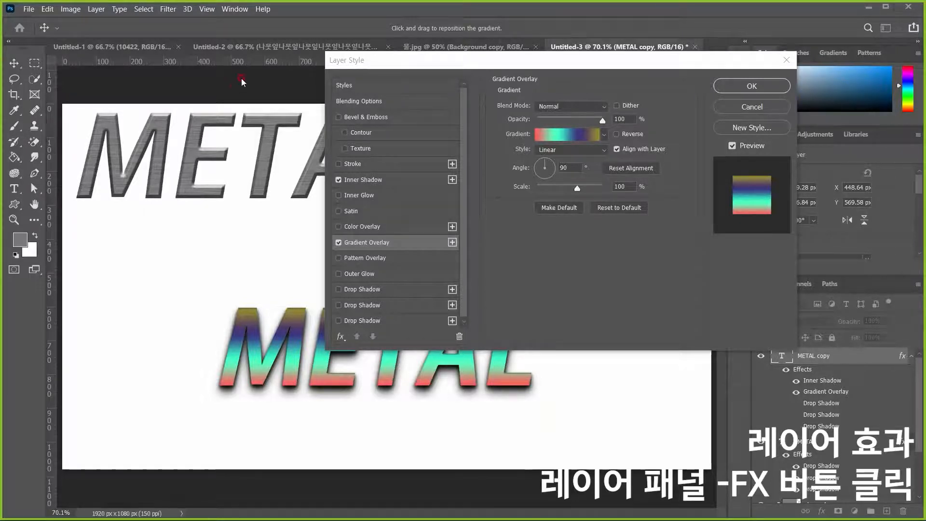
Set the gradient overlay's angle to 45° and its opacity to 30%, and apply the layer style.
drag(437, 60, 526, 36)
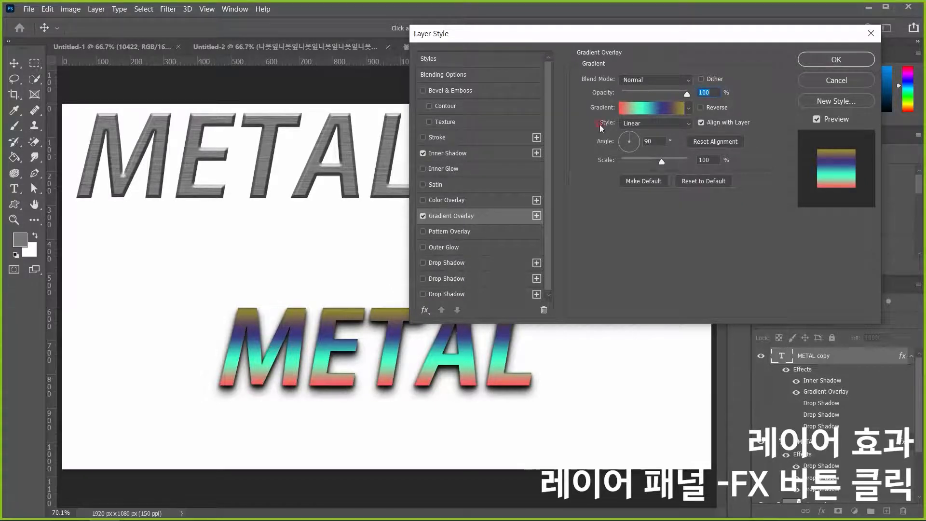
click(604, 140)
text(45)
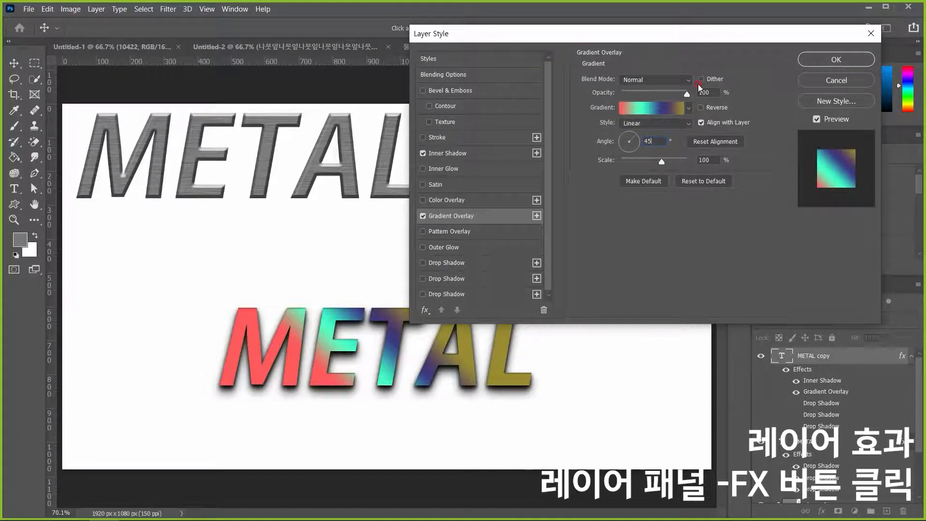
drag(709, 91, 625, 100)
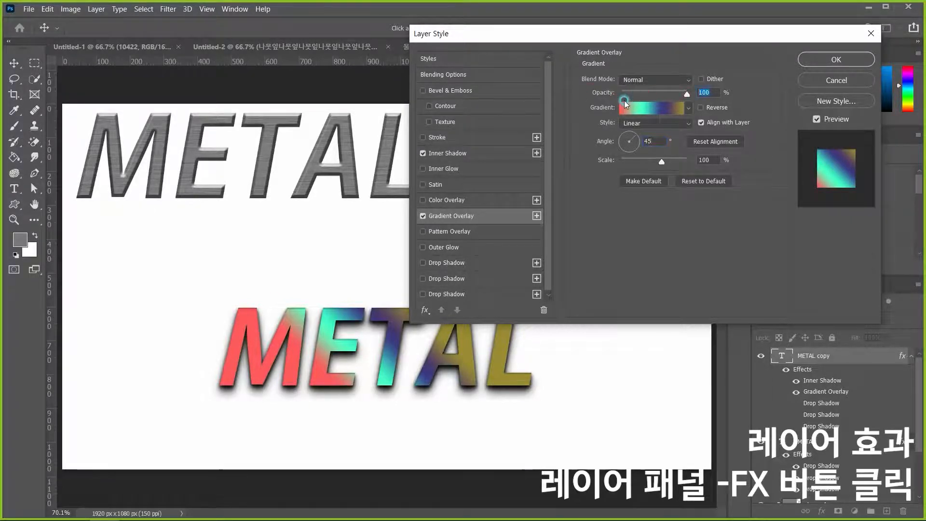
text(30)
key(ctrl+1)
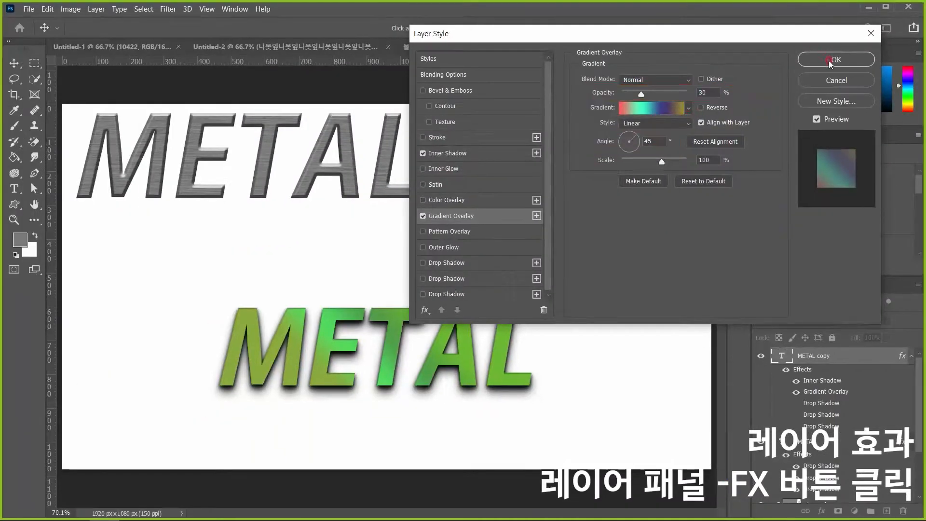
click(830, 60)
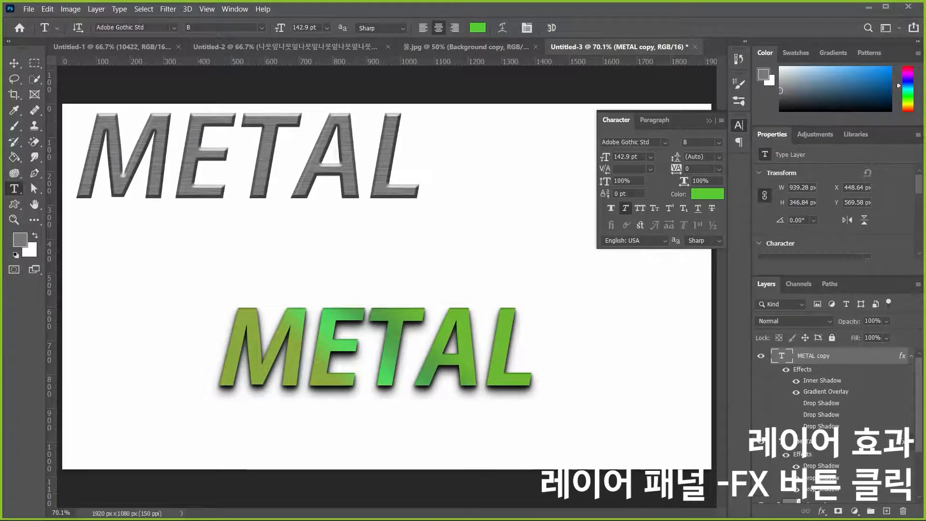
Place the scratched-metal image background-1180666_1920 above the text layers and hide its layer.
drag(128, 258, 307, 314)
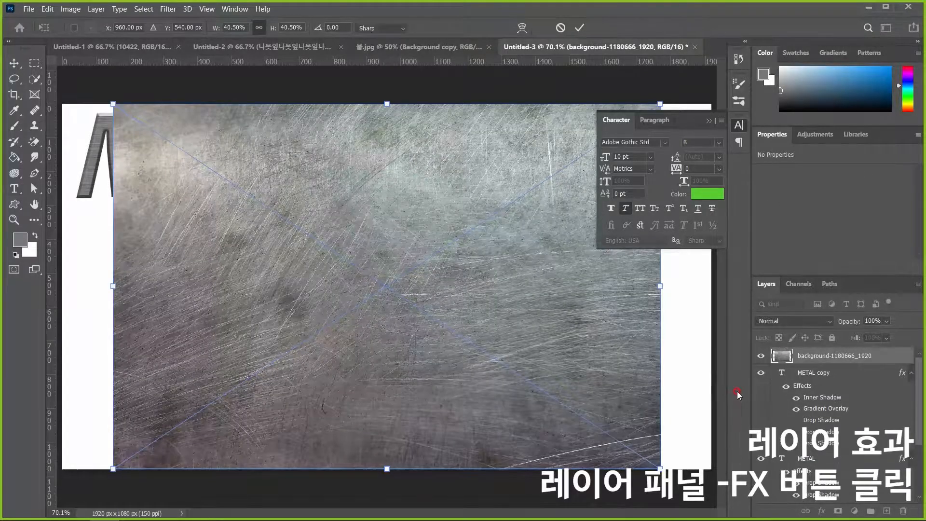
key(Return)
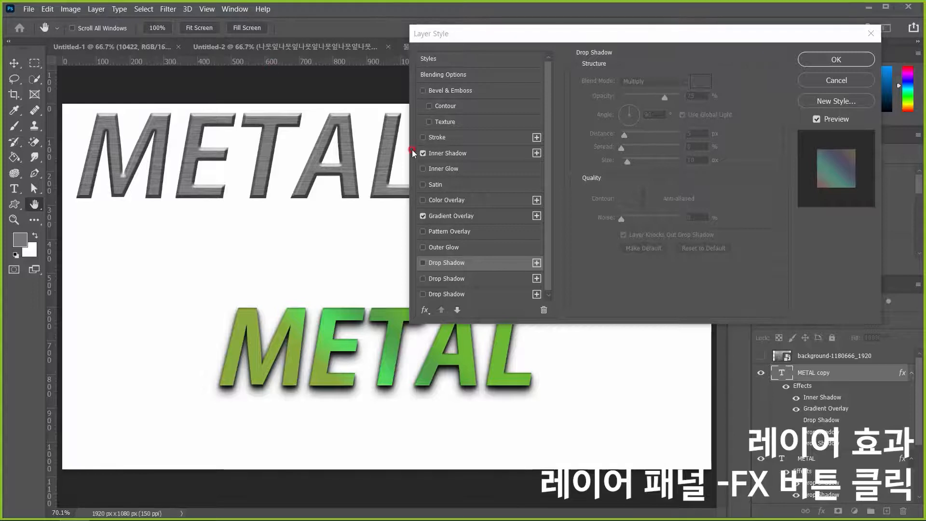
click(836, 80)
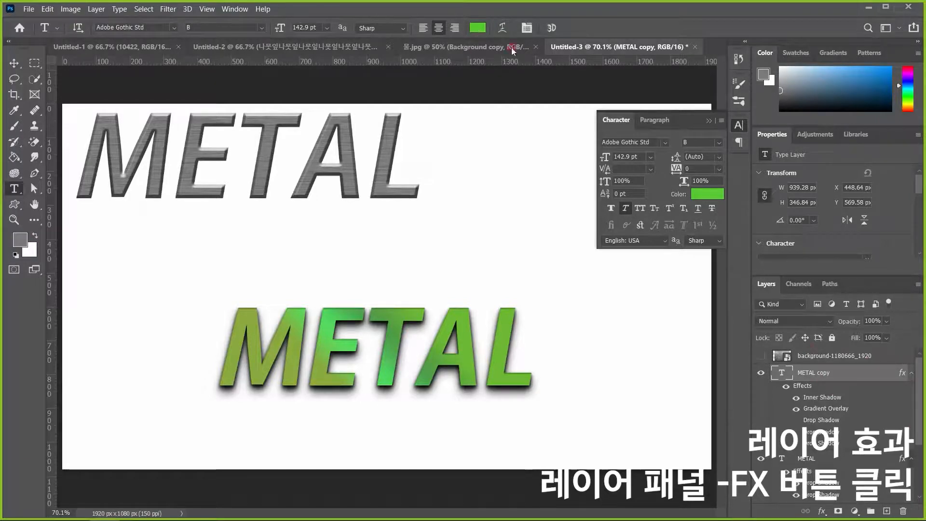
Change the text color of the METAL copy from green to the gray 9e9e9e.
click(699, 194)
click(162, 103)
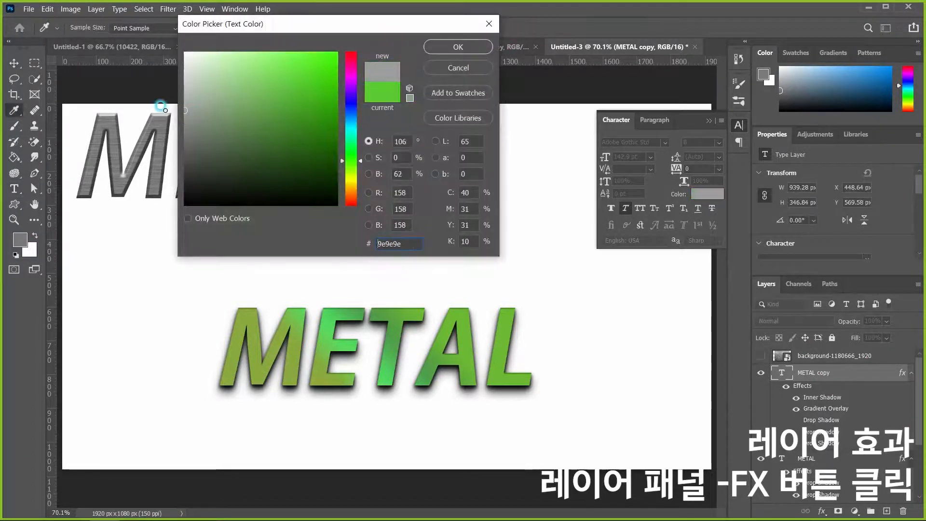
click(432, 49)
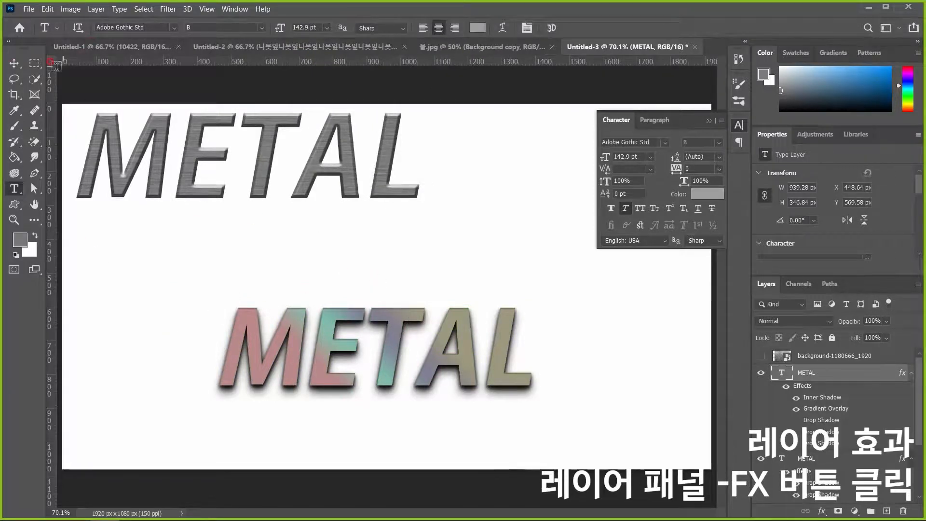
Show the background-1180666_1920 texture layer and duplicate it.
click(6, 65)
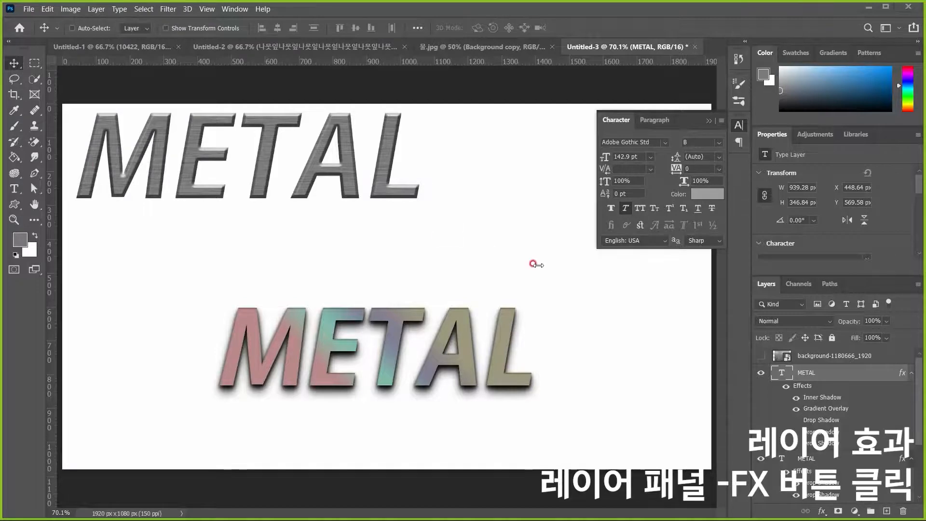
click(757, 356)
click(844, 357)
drag(844, 357, 888, 512)
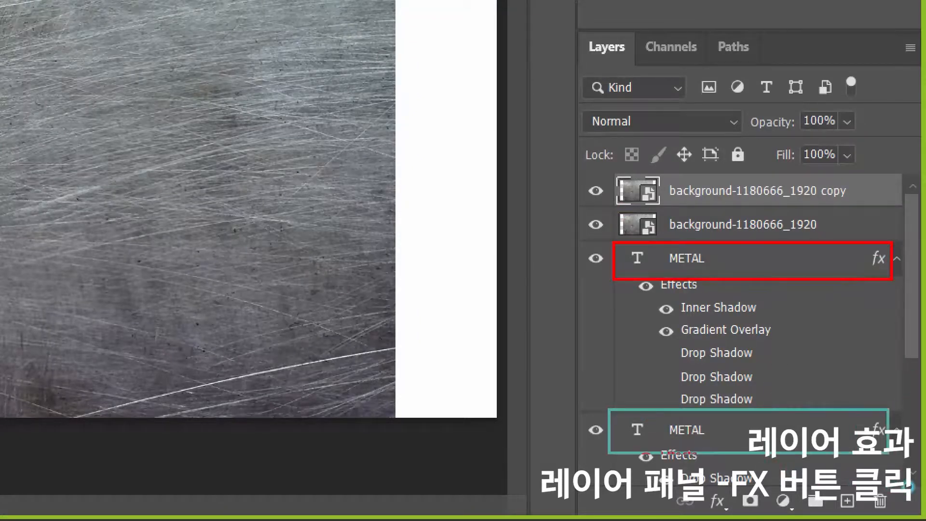
Collapse the text layers' effect lists and move the texture copy below the two upper METAL layers, directly above Layer 1.
mouse_move(906, 275)
mouse_down()
mouse_move(882, 260)
mouse_move(893, 250)
mouse_move(901, 274)
mouse_up()
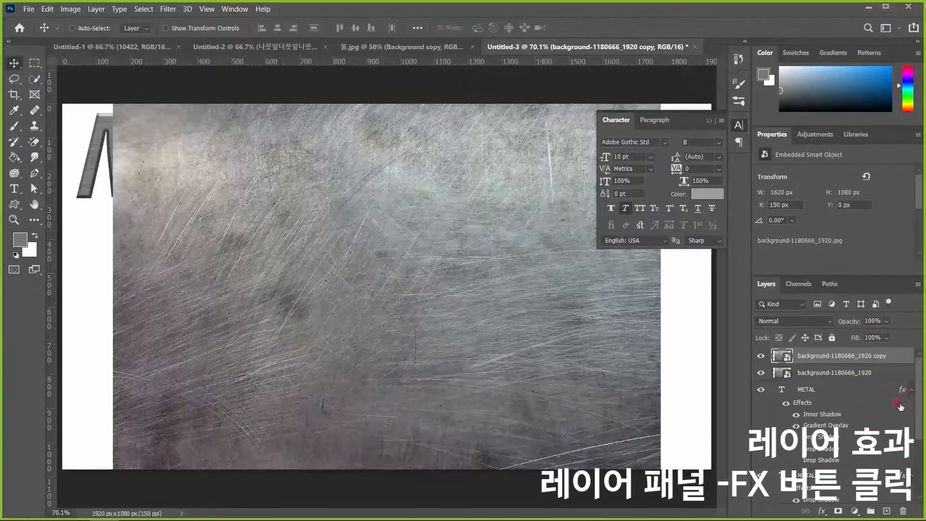
click(911, 390)
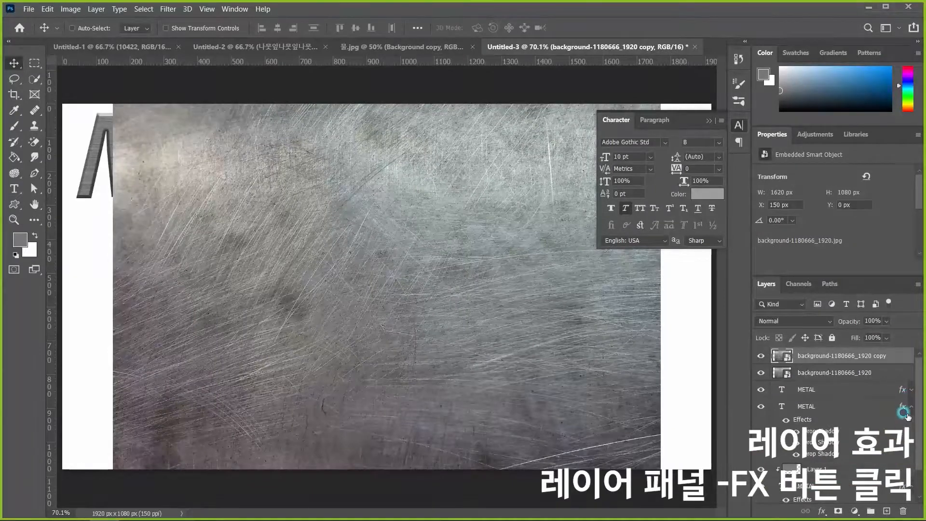
click(911, 407)
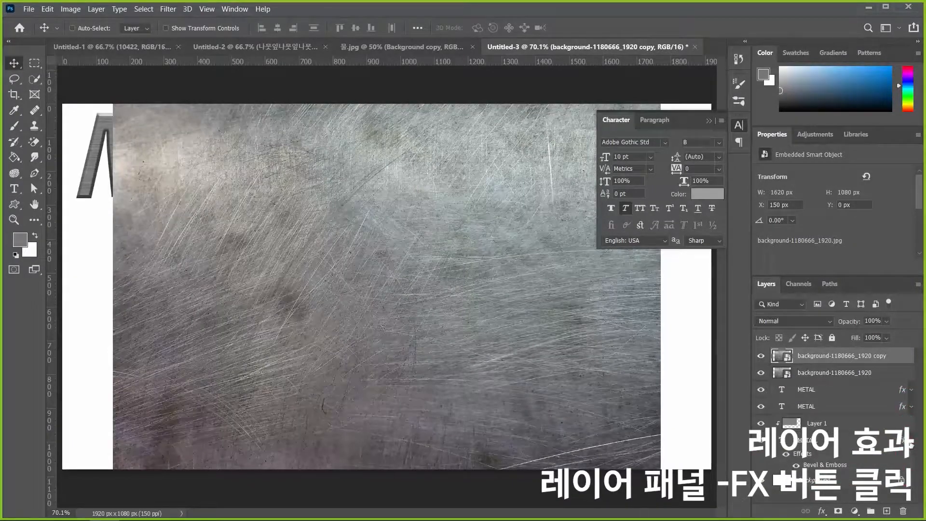
click(911, 440)
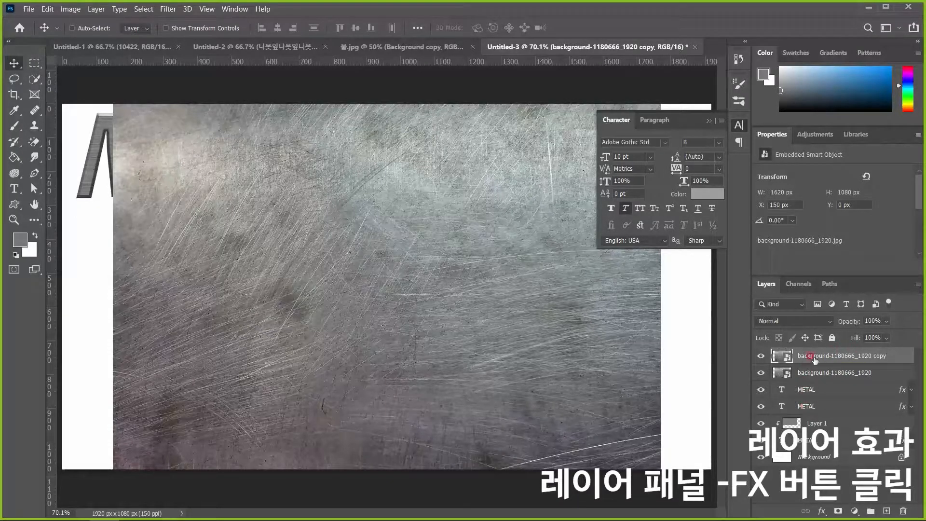
drag(814, 359, 815, 416)
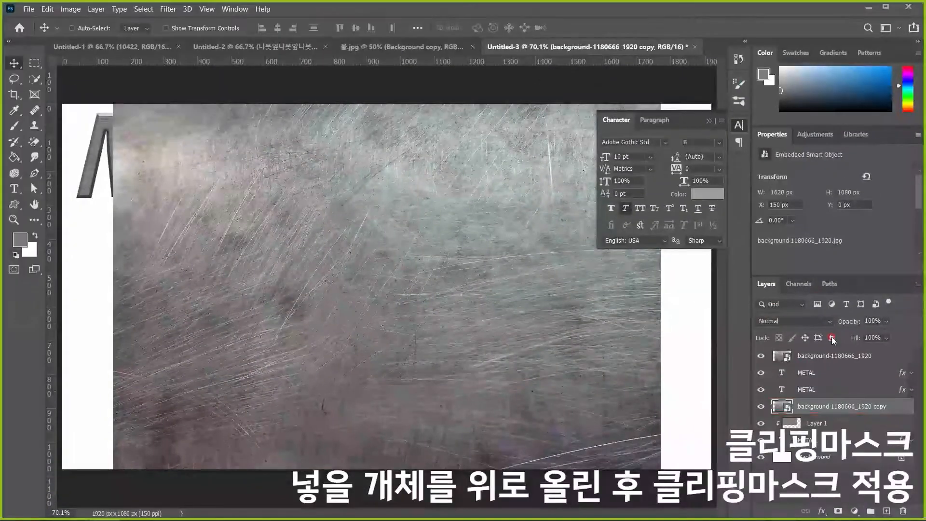
Clip the original background-1180666_1920 texture layer to the METAL text layer directly beneath it with a clipping mask.
click(833, 356)
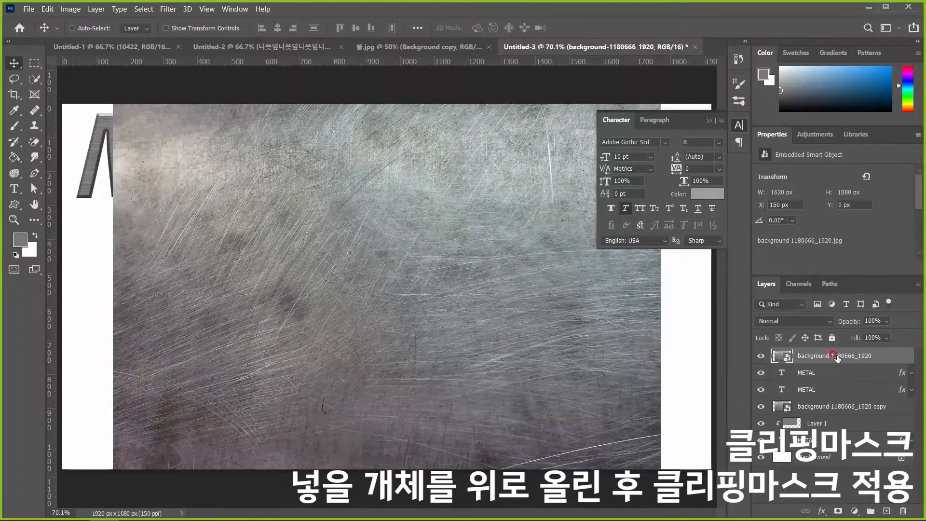
right_click(837, 356)
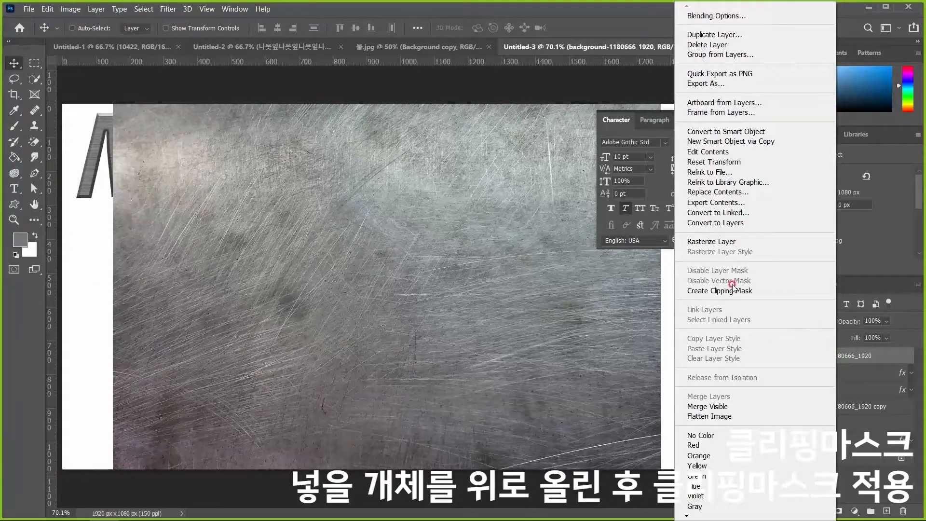
click(730, 291)
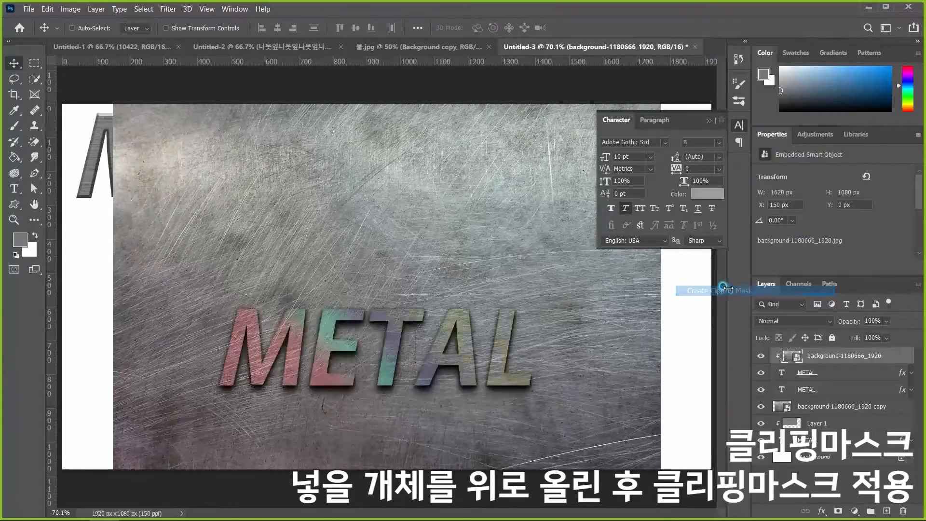